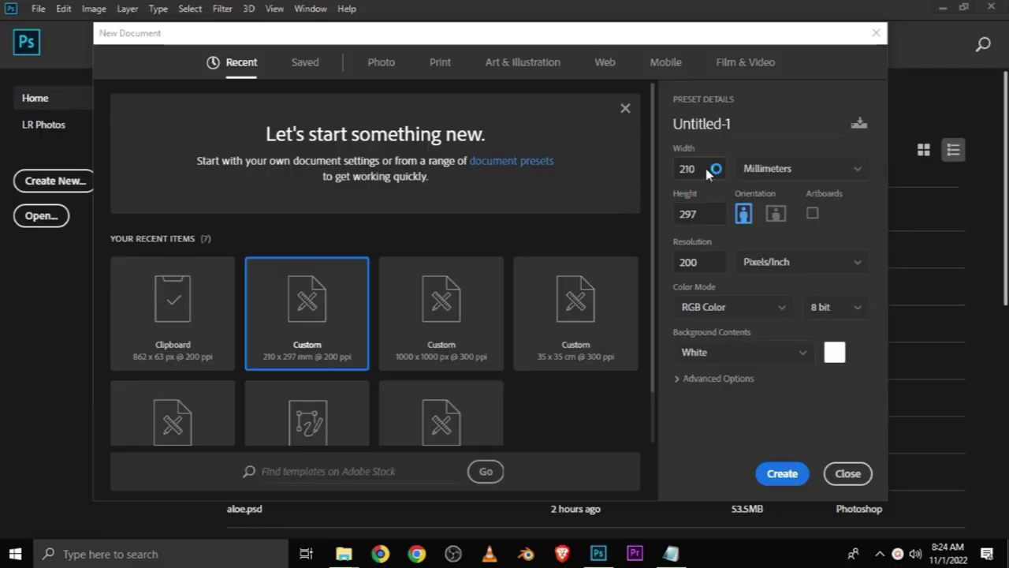
Step: Create a white 210 × 297 mm portrait document at 200 pixels/inch
double_click(710, 168)
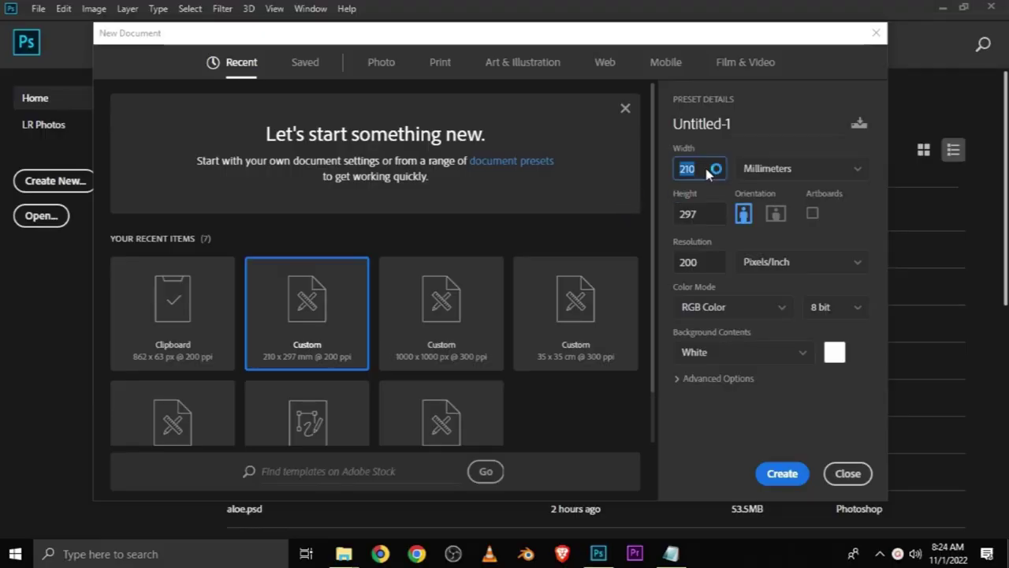
double_click(712, 214)
double_click(708, 261)
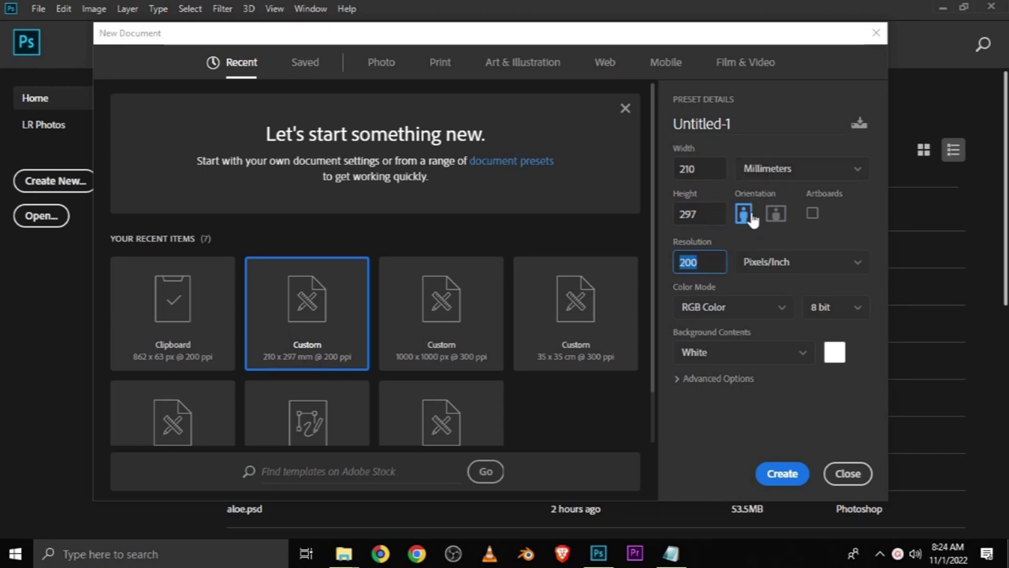
left_click(782, 472)
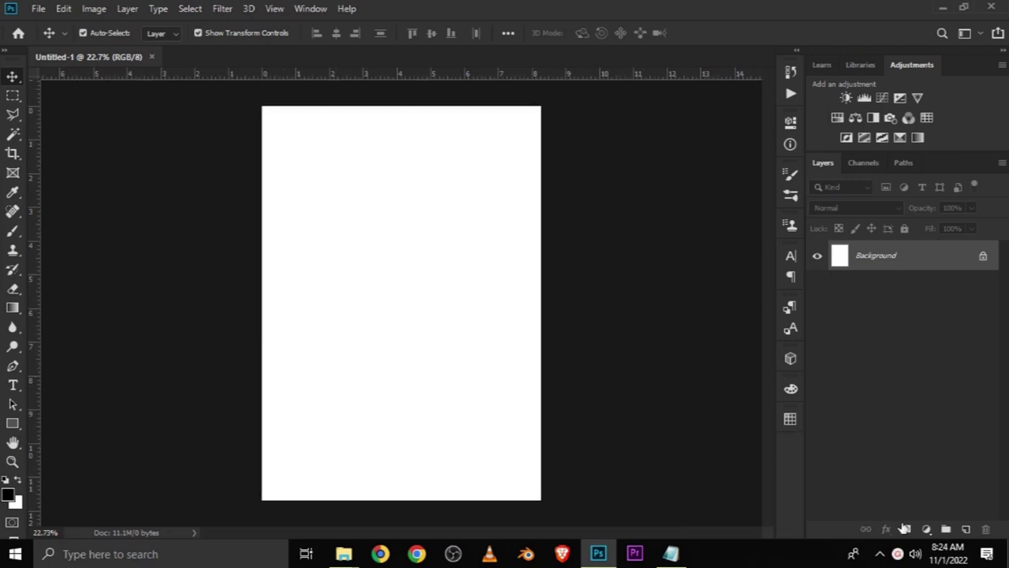
left_click(924, 530)
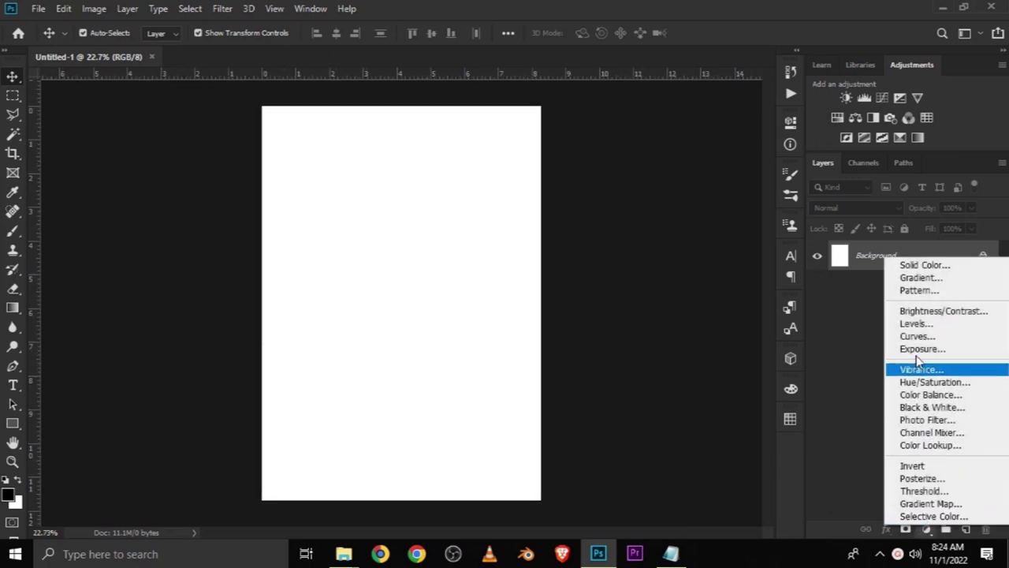
Step: Add a Solid Color fill layer in blue 0e81ad, copying the hex code from Notepad
left_click(906, 268)
left_click(671, 554)
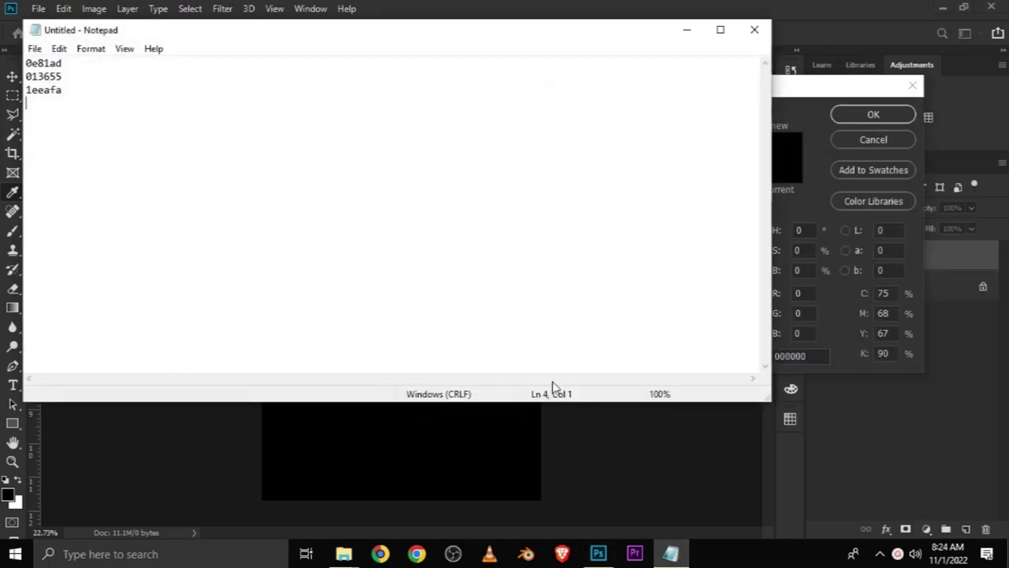
left_click(85, 63)
double_click(83, 63)
right_click(57, 63)
left_click(92, 111)
left_click(504, 14)
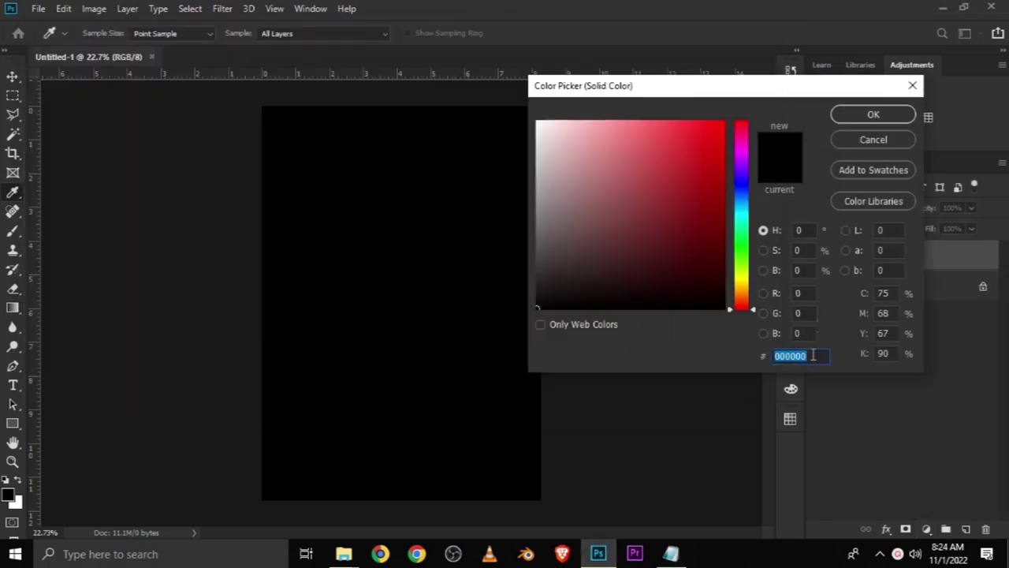
right_click(786, 359)
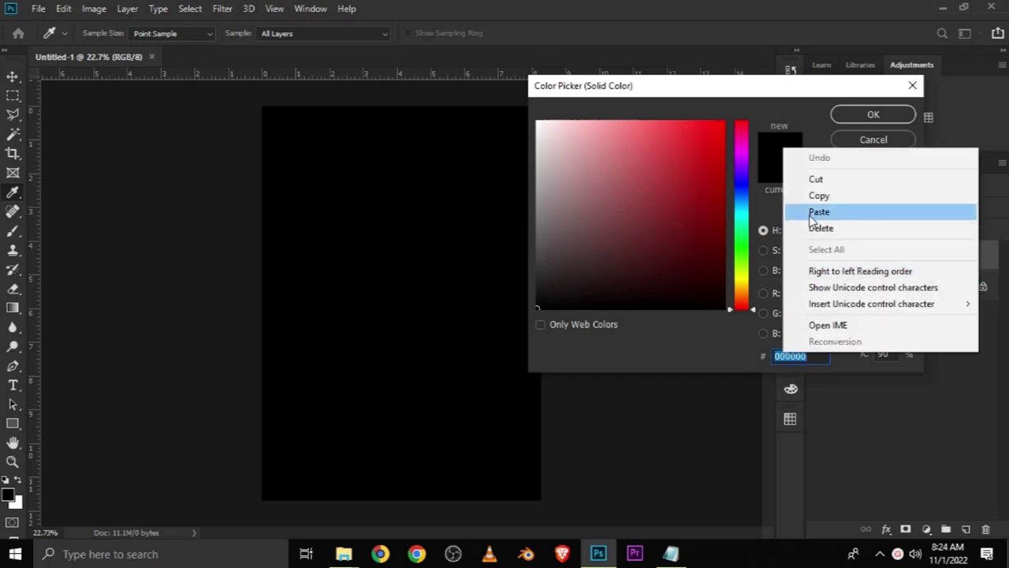
left_click(816, 211)
double_click(812, 352)
left_click(858, 118)
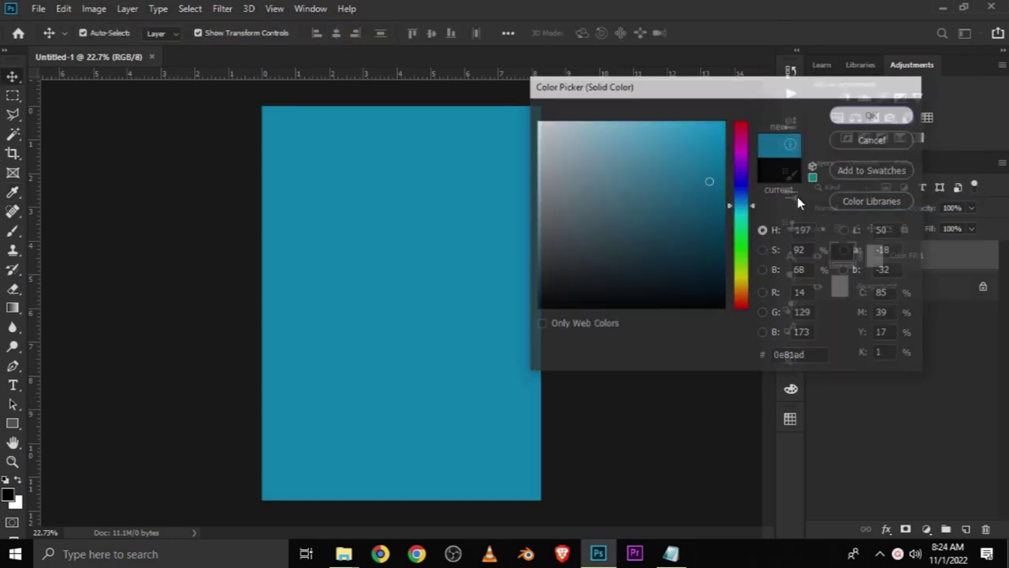
Step: Add a second Solid Color fill layer above it in dark navy 013655
left_click(935, 533)
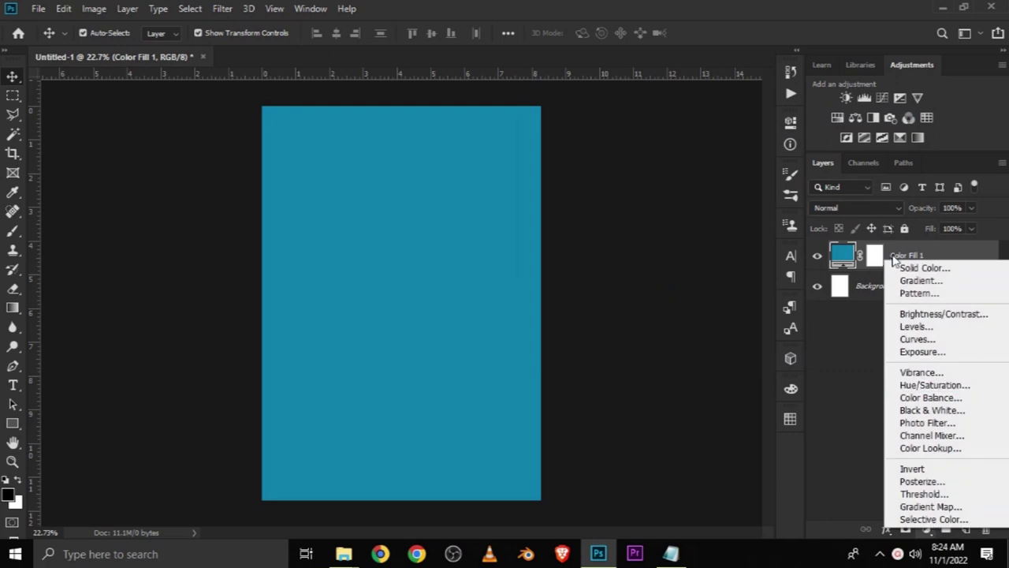
left_click(908, 266)
left_click(670, 551)
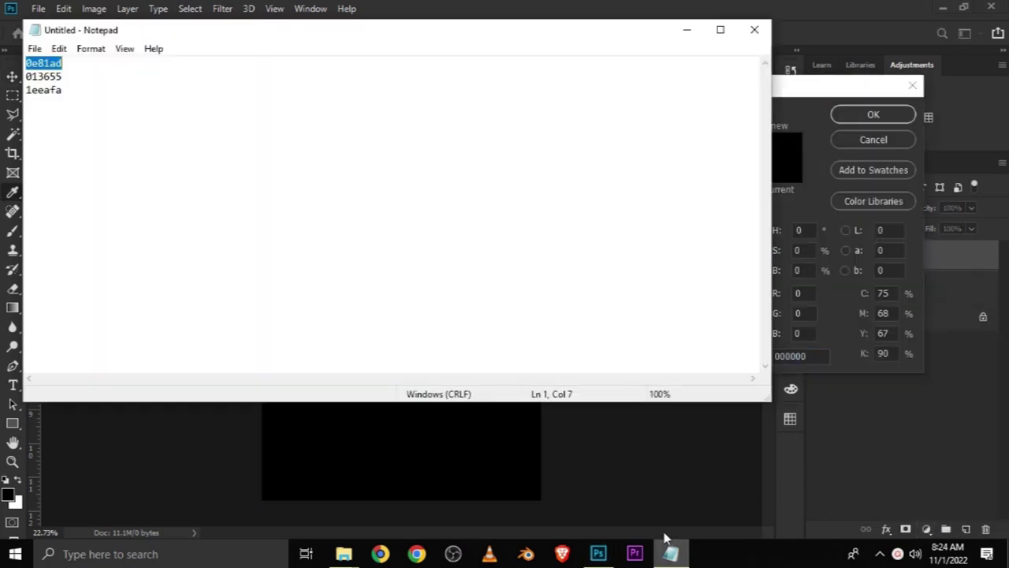
double_click(69, 79)
right_click(48, 77)
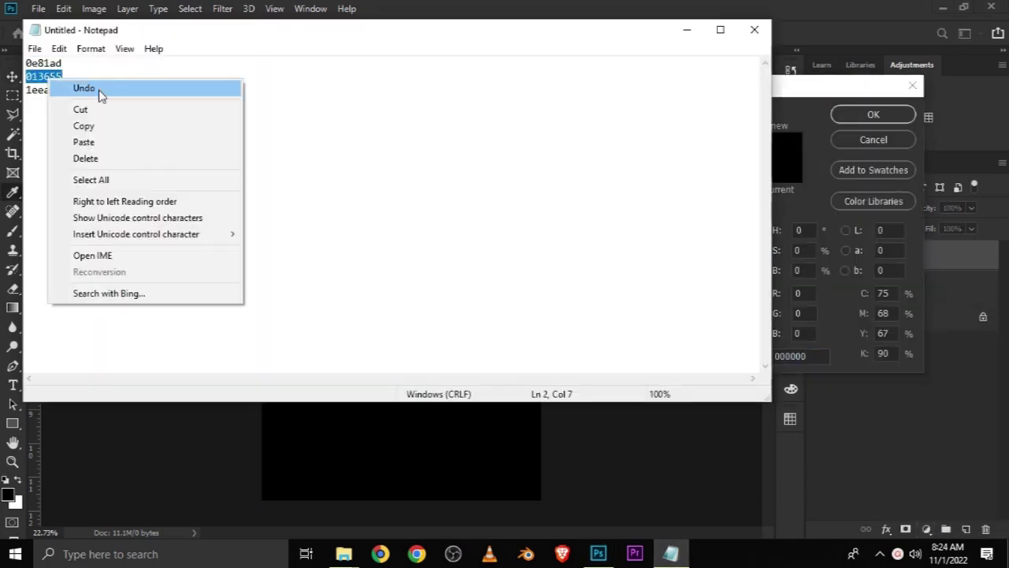
left_click(99, 127)
left_click(495, 7)
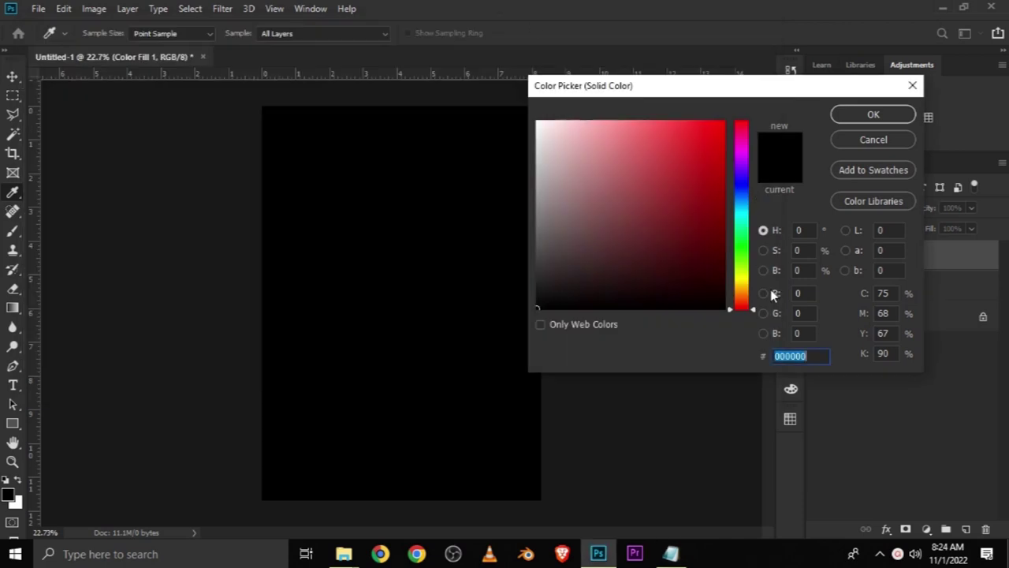
right_click(791, 353)
left_click(840, 223)
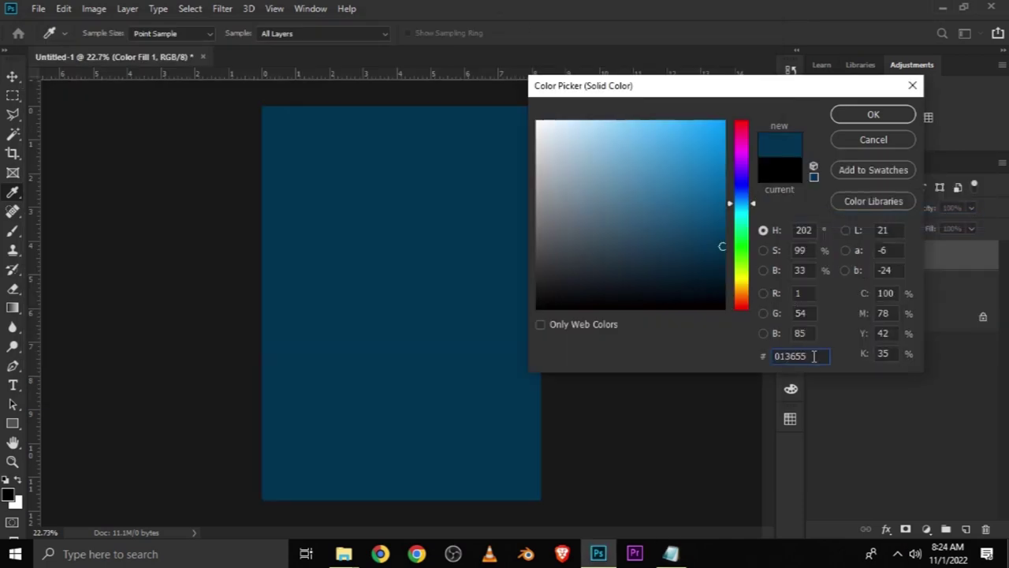
left_click(870, 116)
left_click(817, 254)
left_click(817, 254)
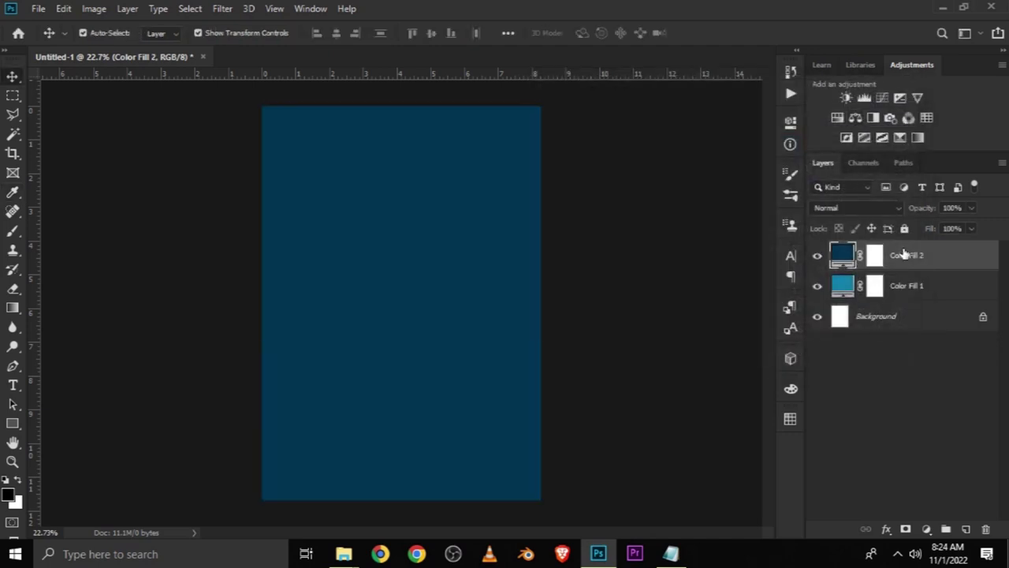
left_click(878, 262)
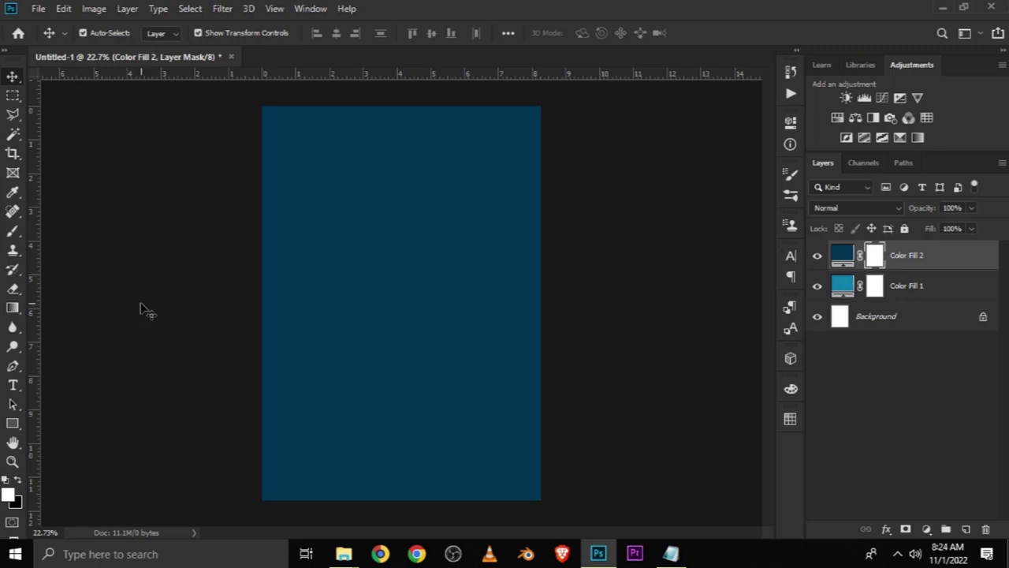
Step: Paint large soft black dabs at the centre of Color Fill 2's mask with a 100% opacity brush
left_click(13, 231)
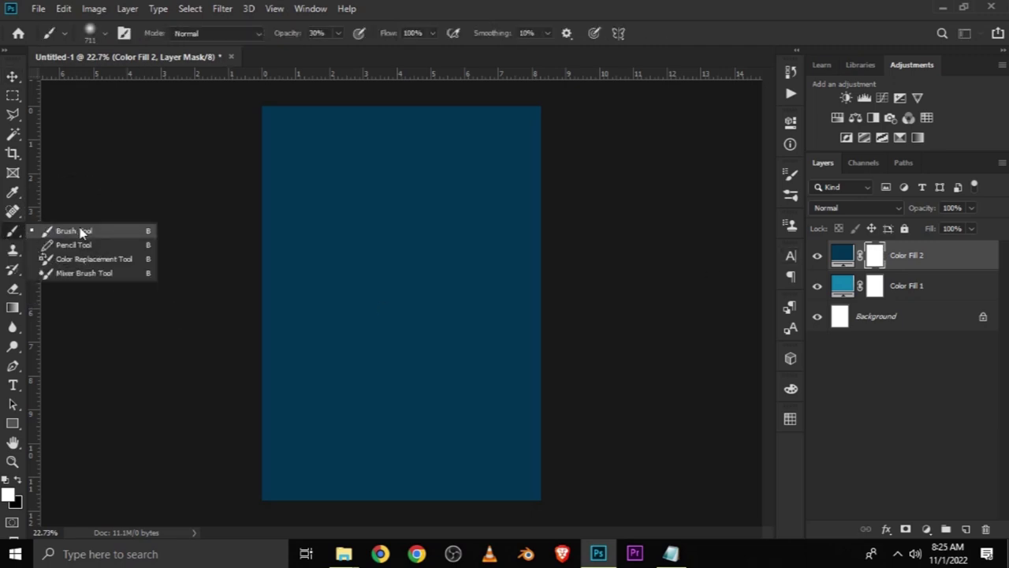
left_click(75, 230)
left_click(338, 33)
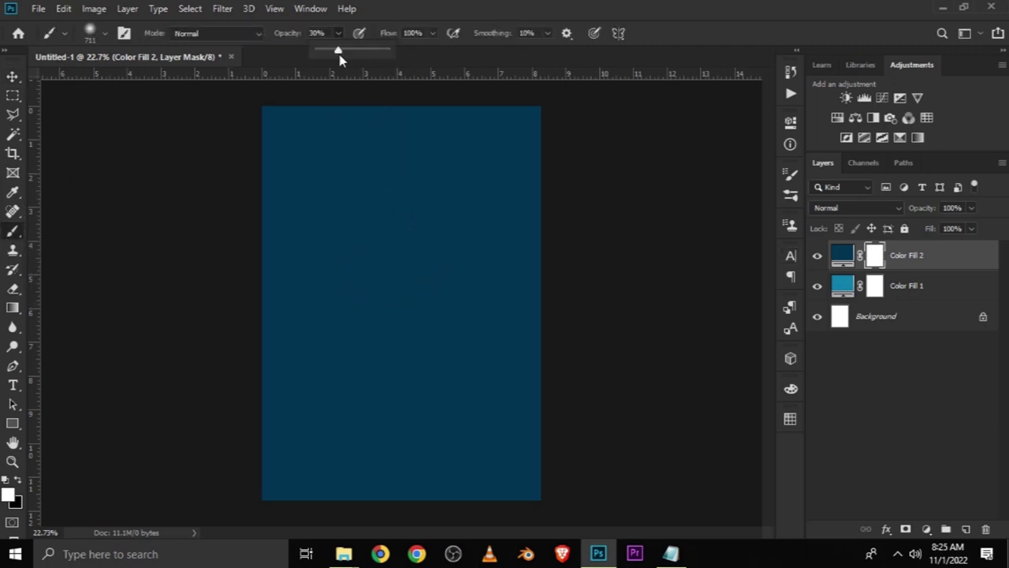
left_click(400, 7)
left_click(20, 482)
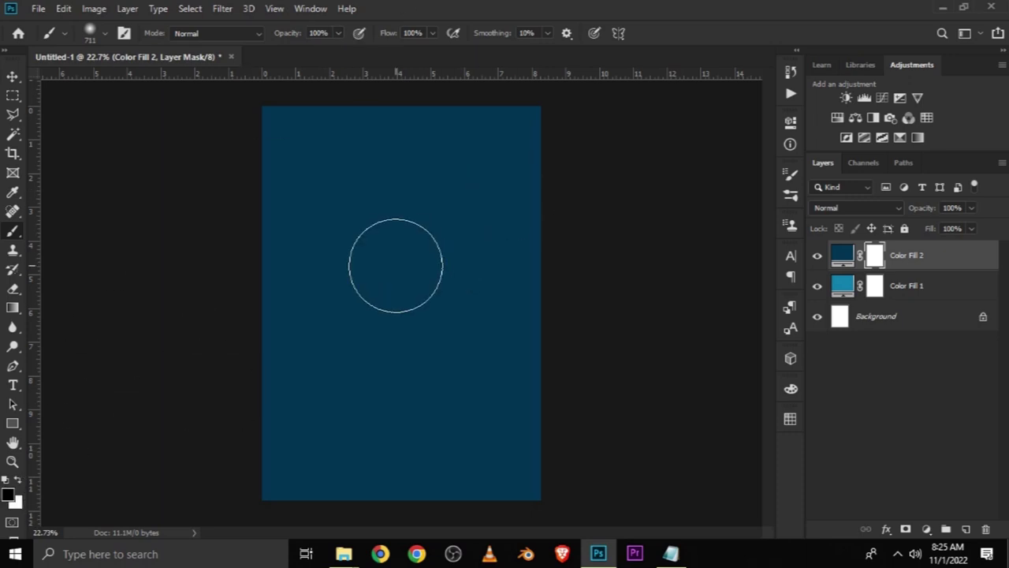
key("bracketright")
key("bracketright")
key("bracketright")
key("bracketright")
key("bracketright")
key("bracketright")
key("bracketright")
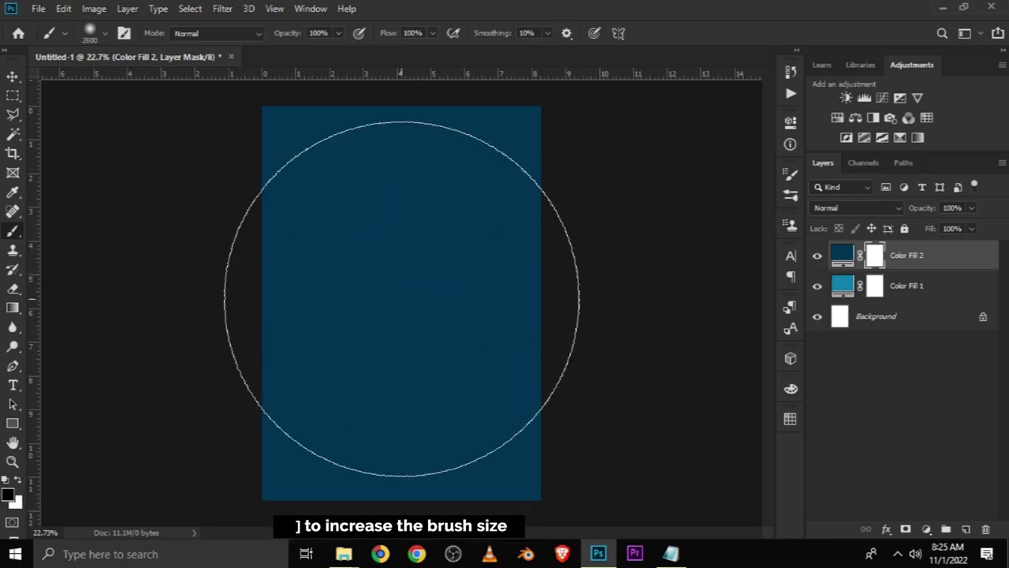
key("bracketleft")
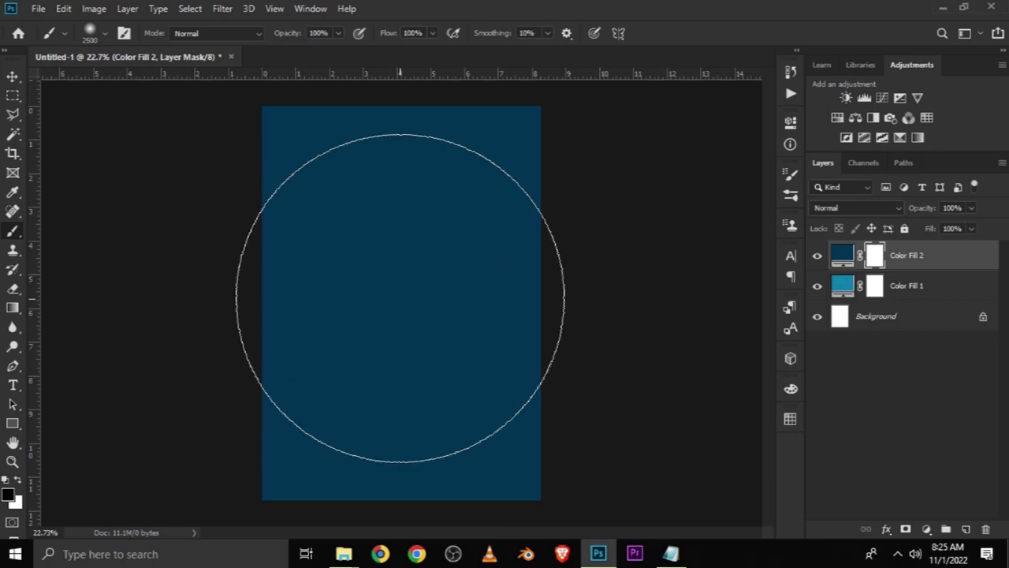
left_click(400, 298)
key("bracketleft")
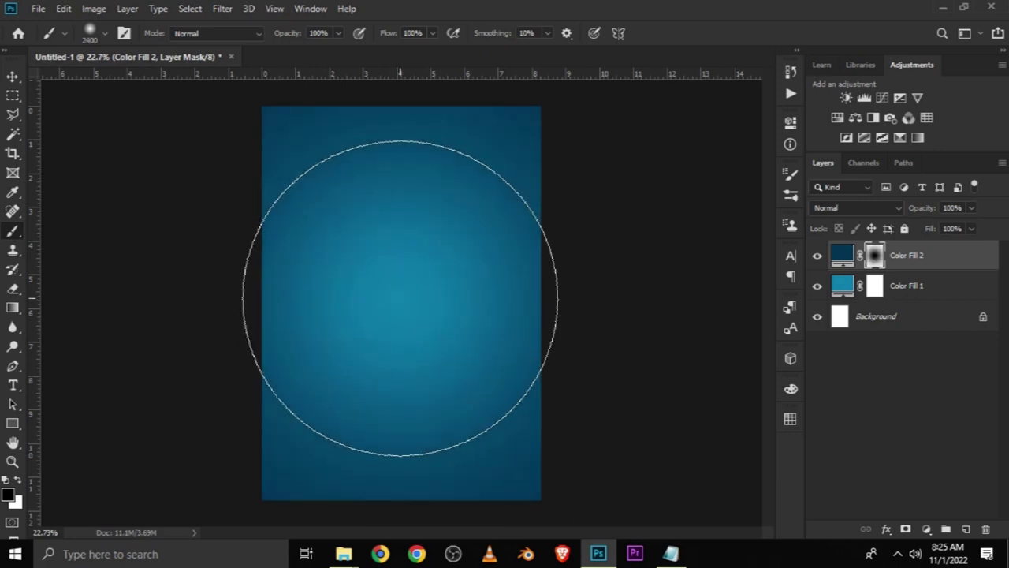
left_click(400, 299)
left_click(400, 298)
left_click(400, 298)
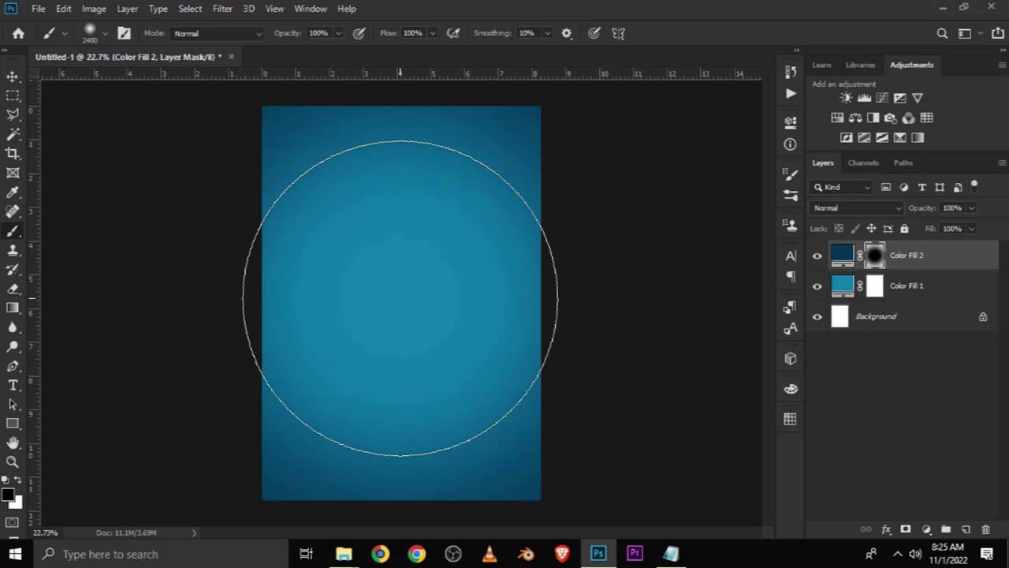
left_click(400, 298)
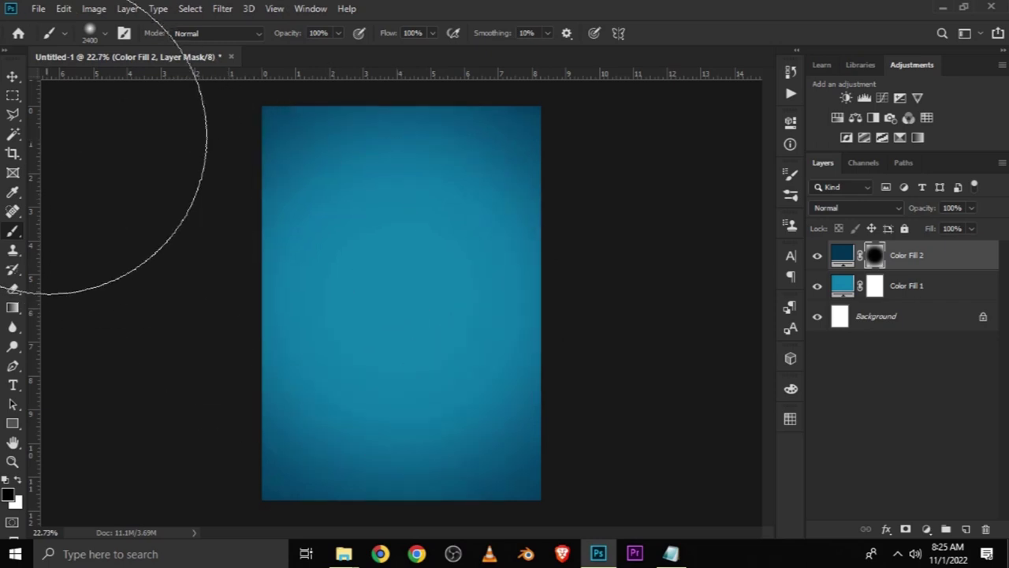
Step: Set Color Fill 2's blend mode to Multiply and compare the vignette
left_click(12, 76)
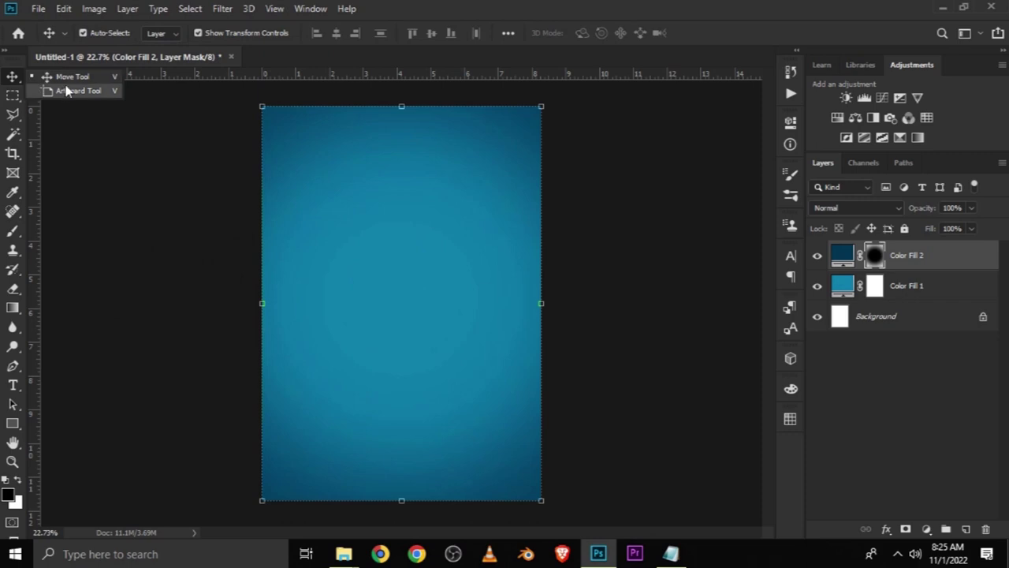
left_click(818, 255)
left_click(817, 255)
left_click(820, 209)
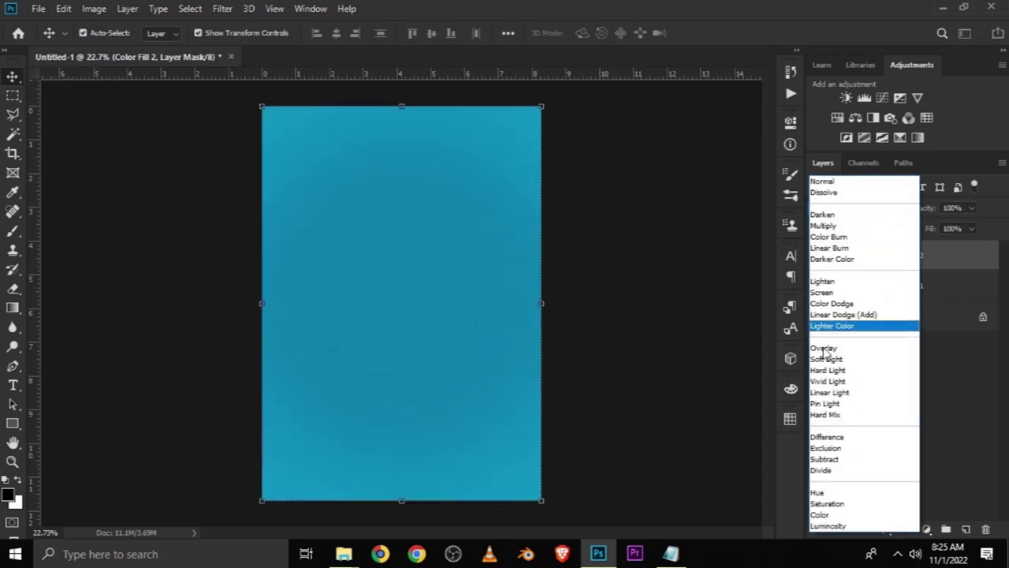
left_click(820, 226)
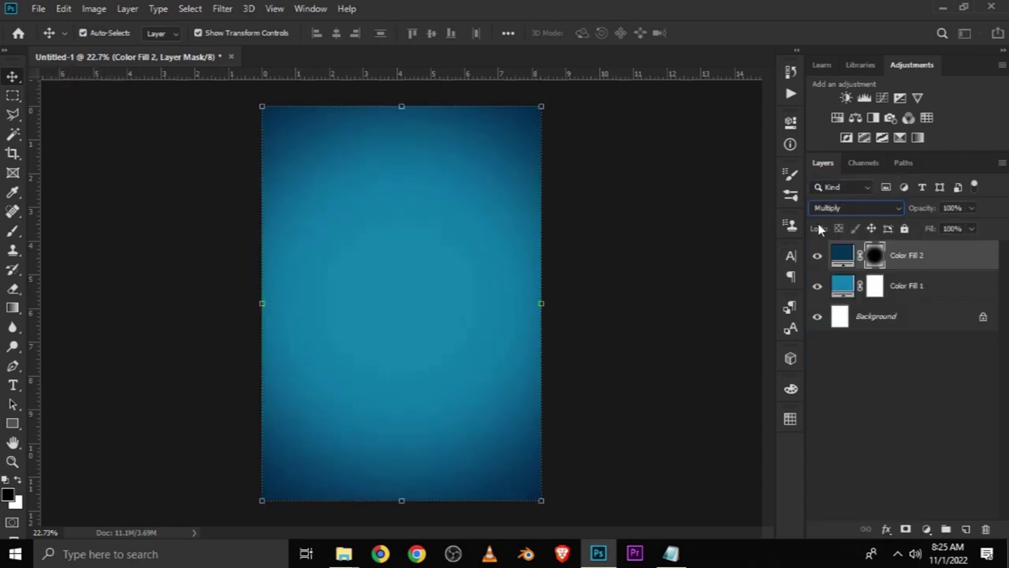
left_click(819, 256)
left_click(818, 256)
left_click(630, 324)
left_click(926, 529)
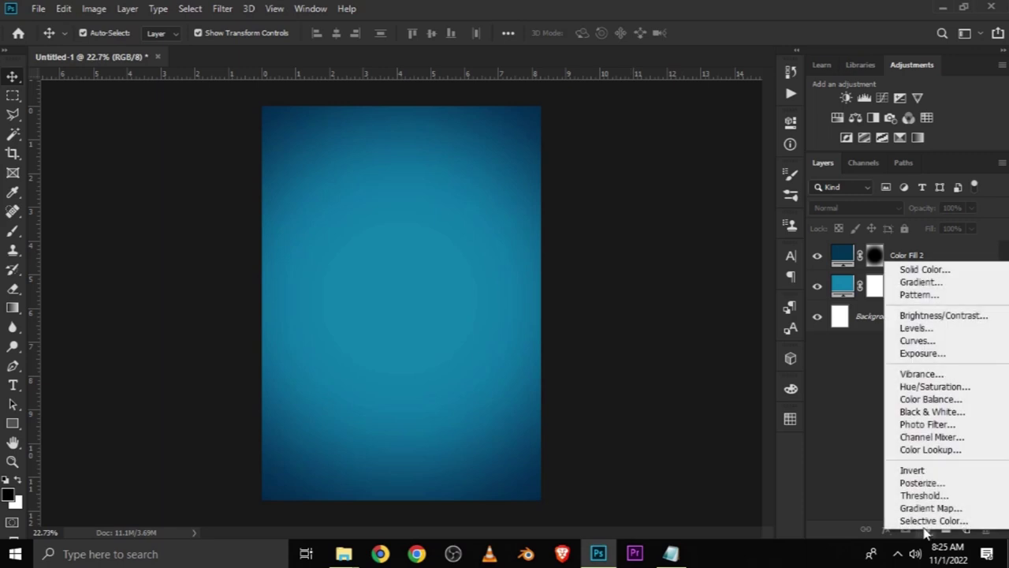
Step: Add a third Solid Color fill layer and copy the cyan hex code 1eeafa from Notepad
left_click(915, 269)
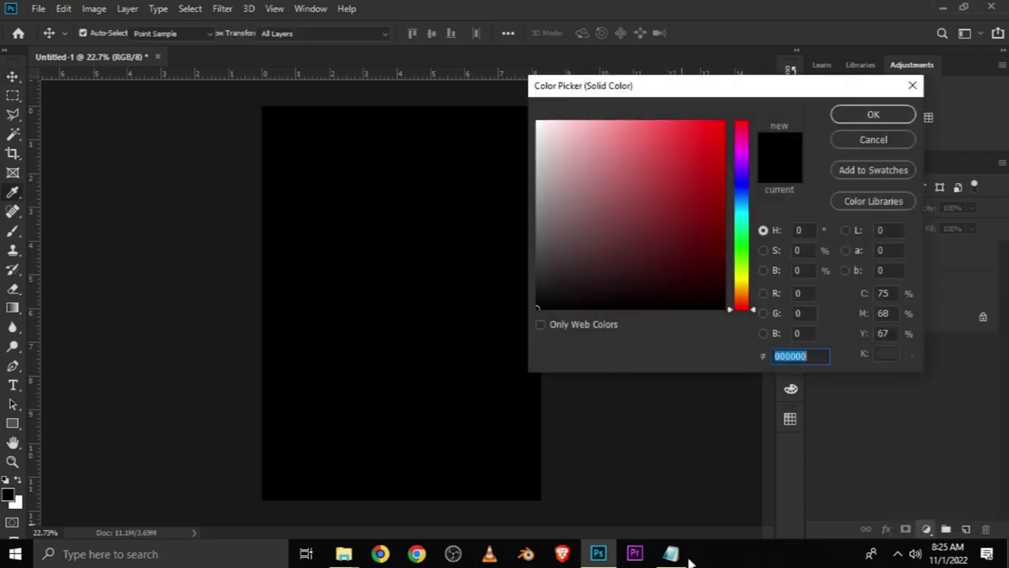
left_click(671, 553)
double_click(67, 90)
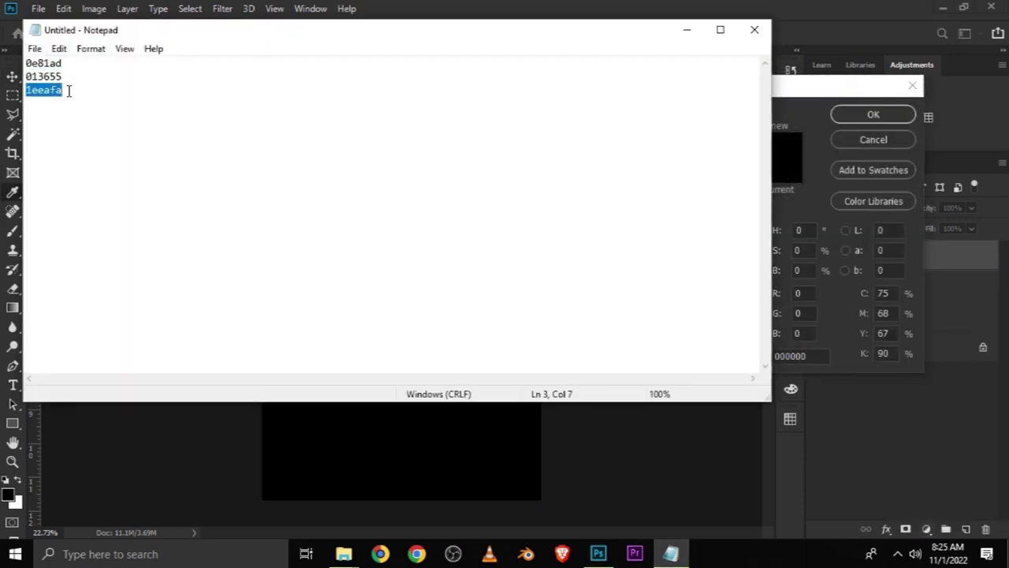
right_click(68, 90)
left_click(122, 145)
left_click(460, 6)
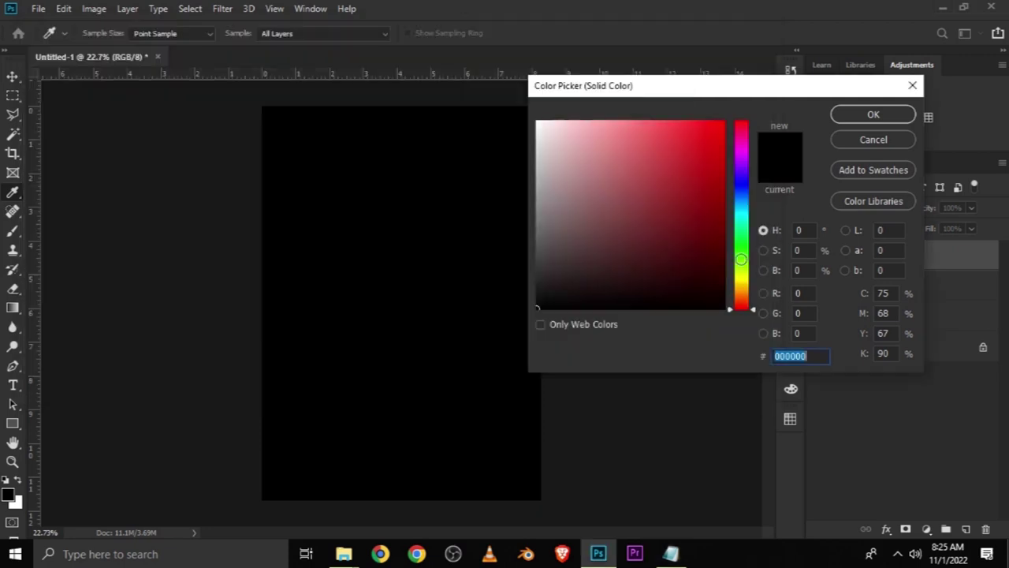
Step: Paste 1eeafa into the colour picker's hex field and confirm the cyan fill
left_click(793, 357)
right_click(789, 357)
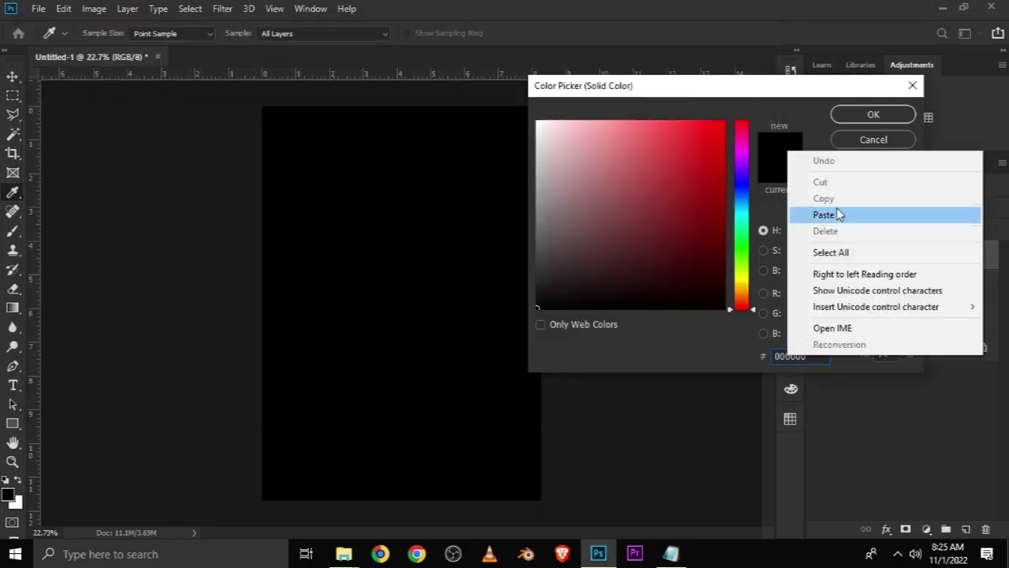
left_click(837, 215)
key("ctrl+z")
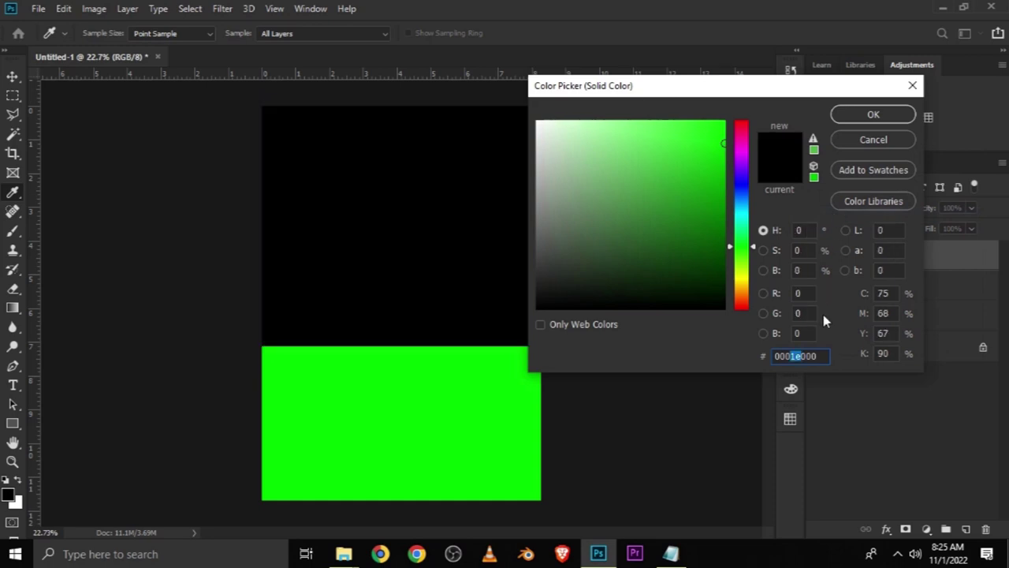
double_click(811, 355)
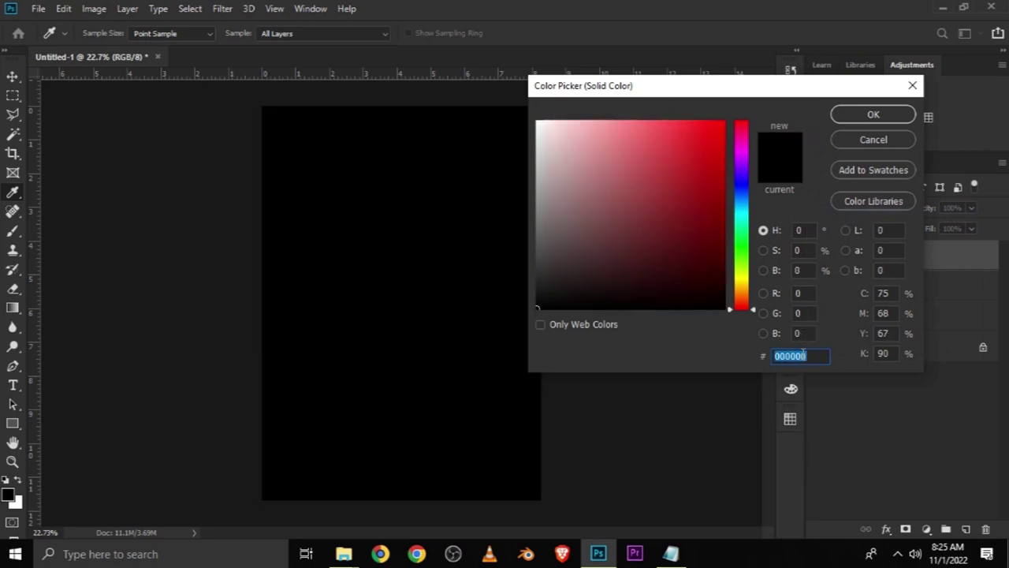
right_click(802, 355)
left_click(834, 213)
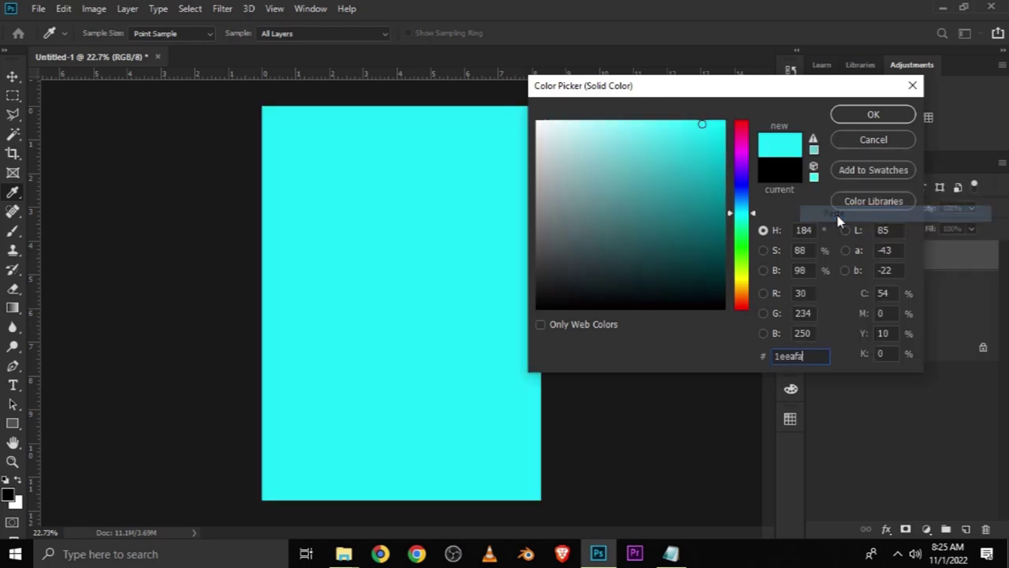
double_click(812, 359)
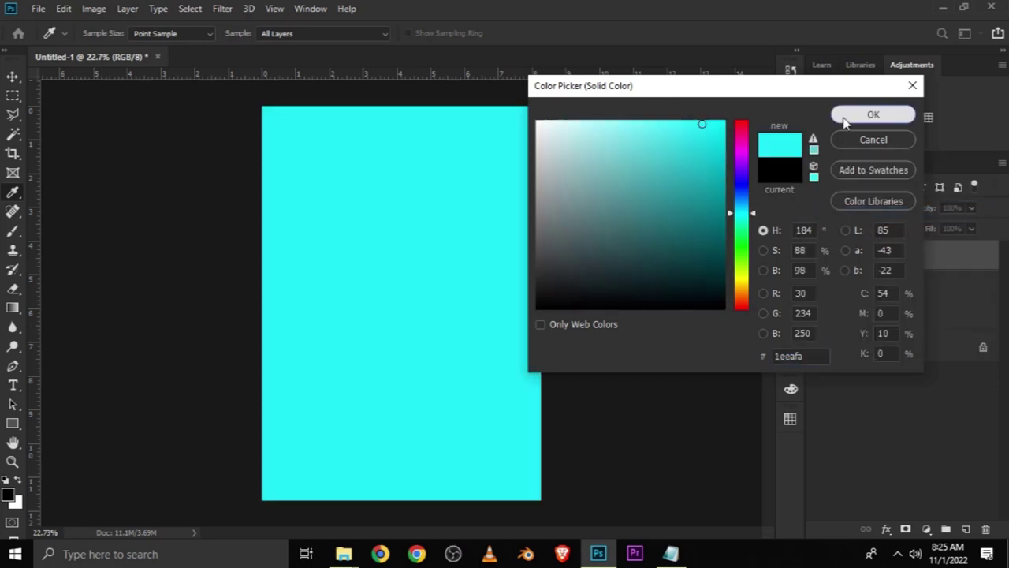
left_click(872, 114)
key("v")
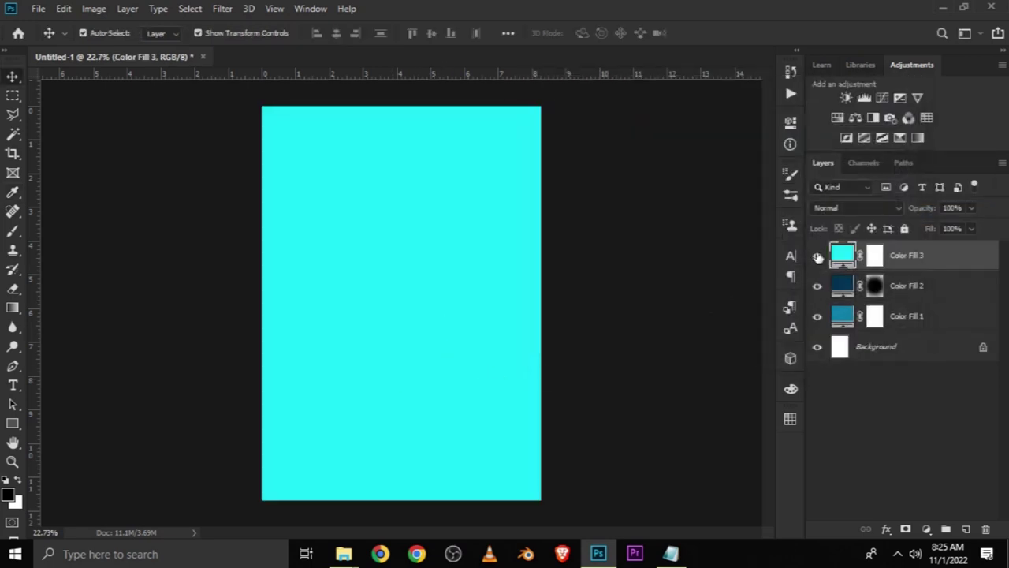
left_click(818, 257)
left_click(817, 257)
Step: Target Color Fill 3's mask and choose the Foreground to Transparent gradient
left_click(874, 254)
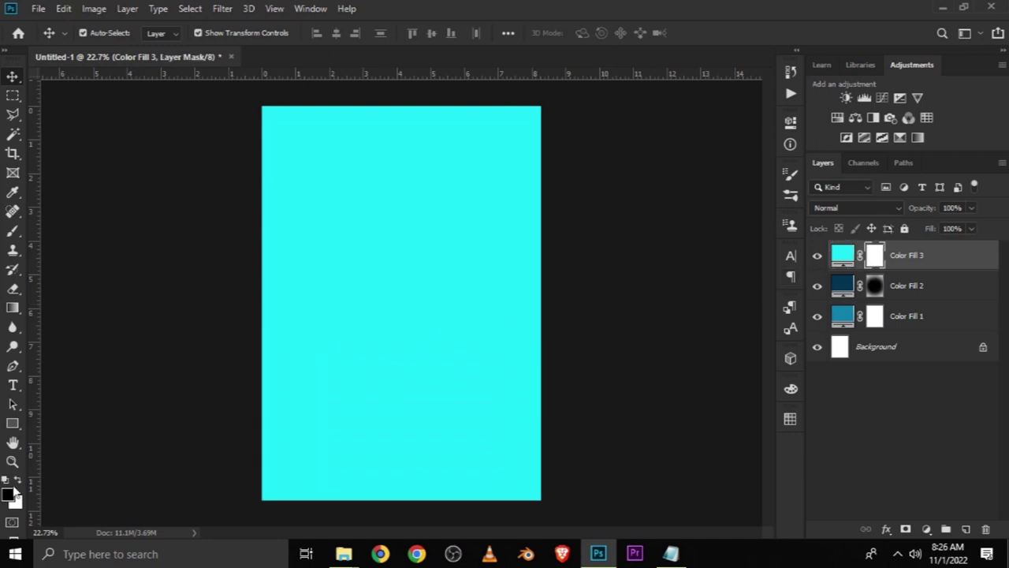
left_click(10, 497)
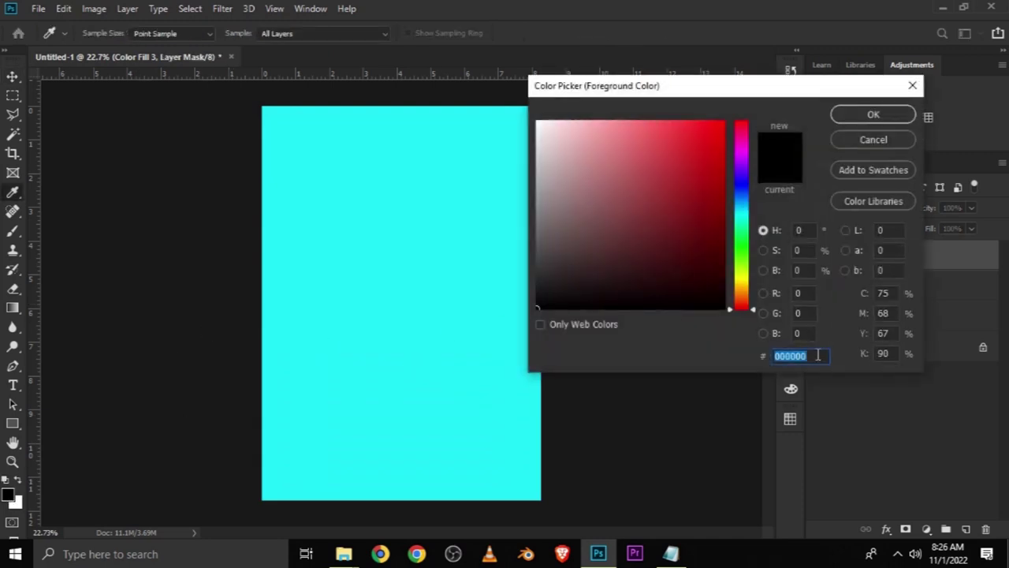
left_click(872, 115)
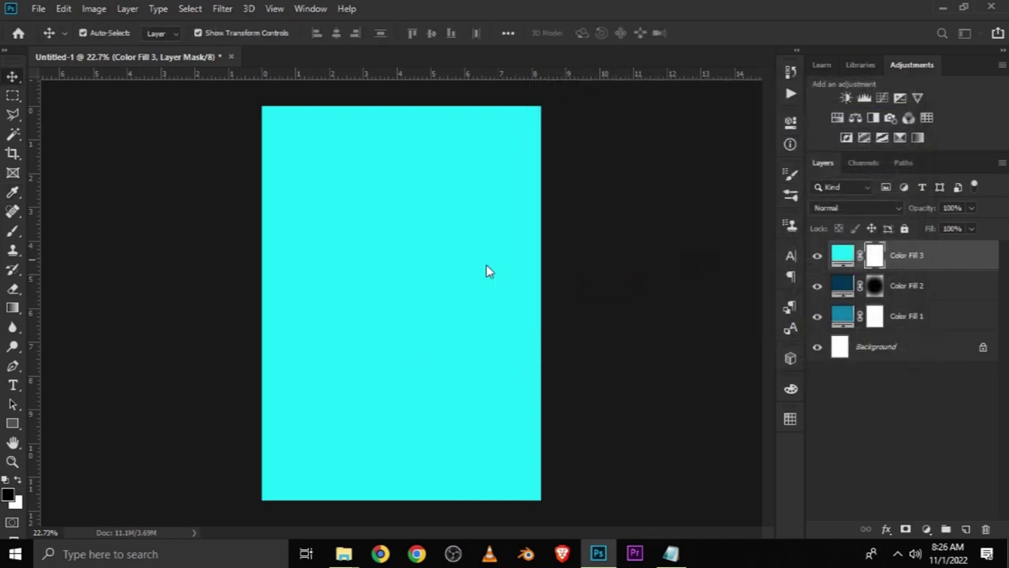
left_click(13, 308)
left_click(60, 307)
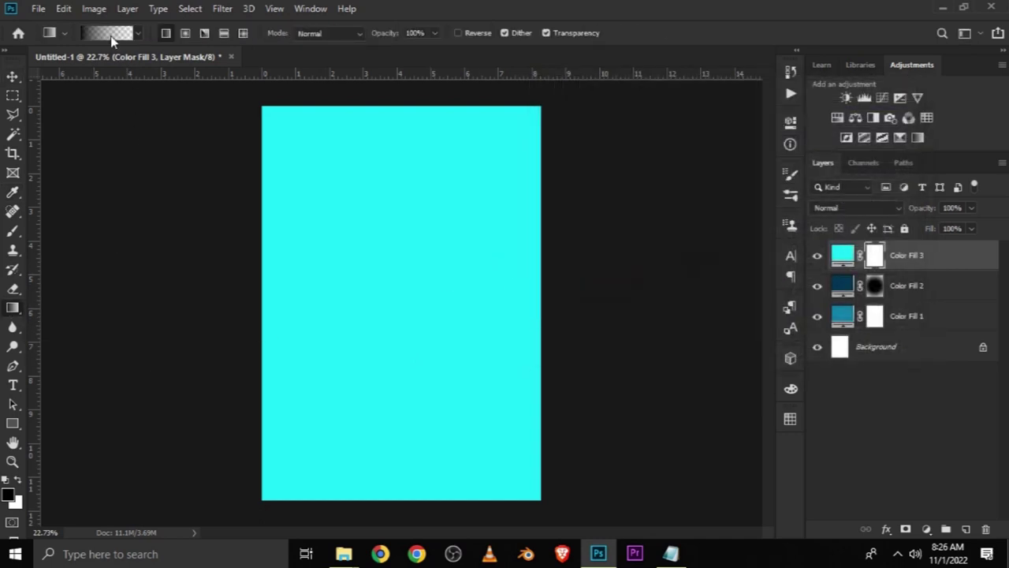
left_click(110, 33)
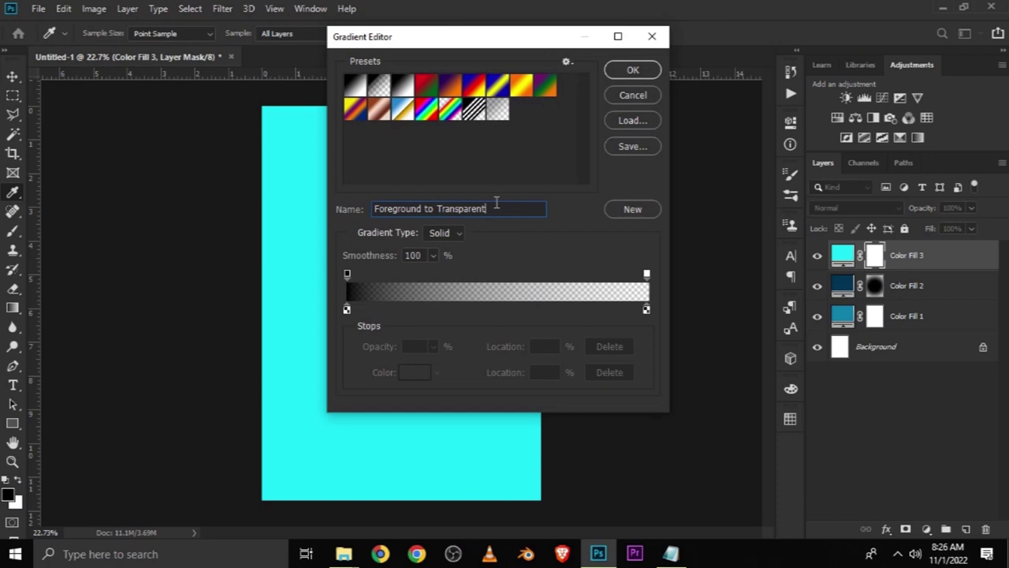
double_click(495, 199)
key("Return")
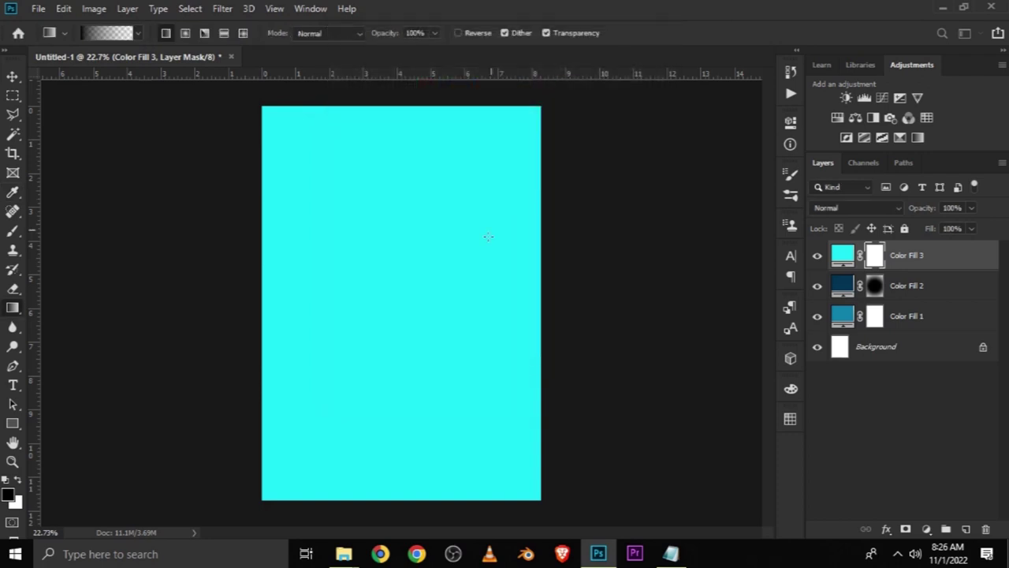
key("ctrl+minus")
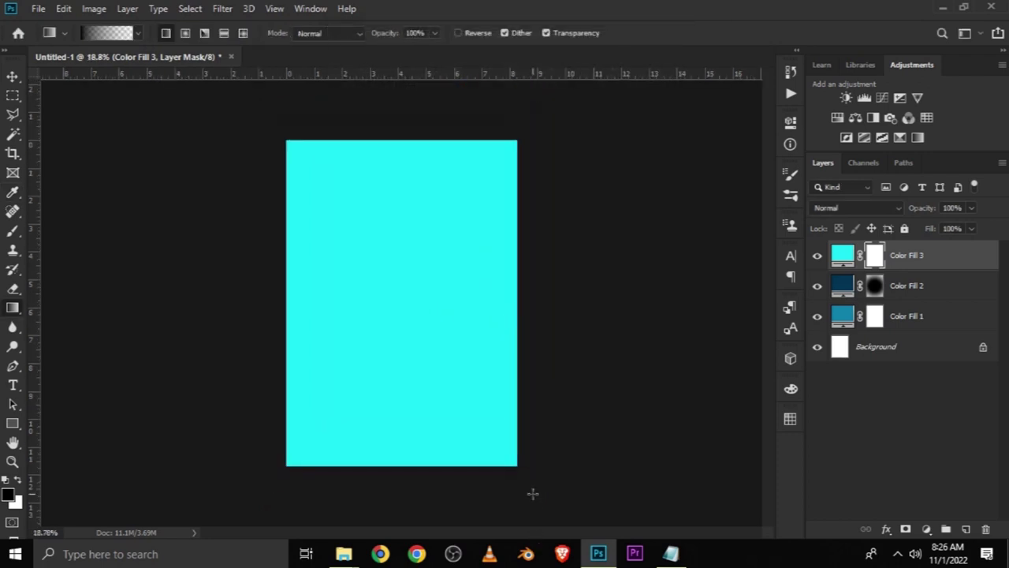
Step: Drag gradients across the mask so the cyan fades from the top-left toward the bottom
left_click_drag(306, 198, 559, 393)
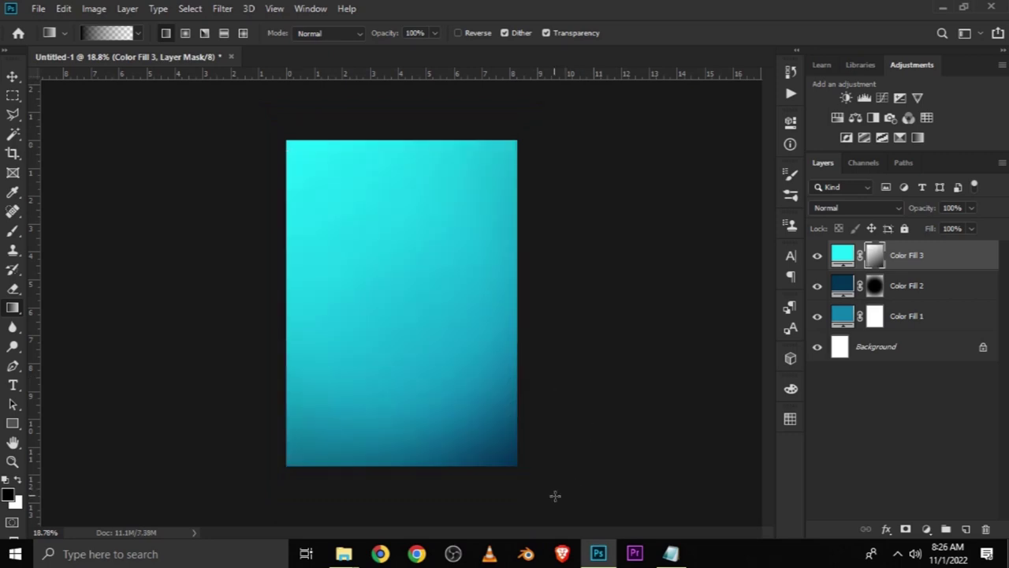
left_click_drag(240, 149, 537, 385)
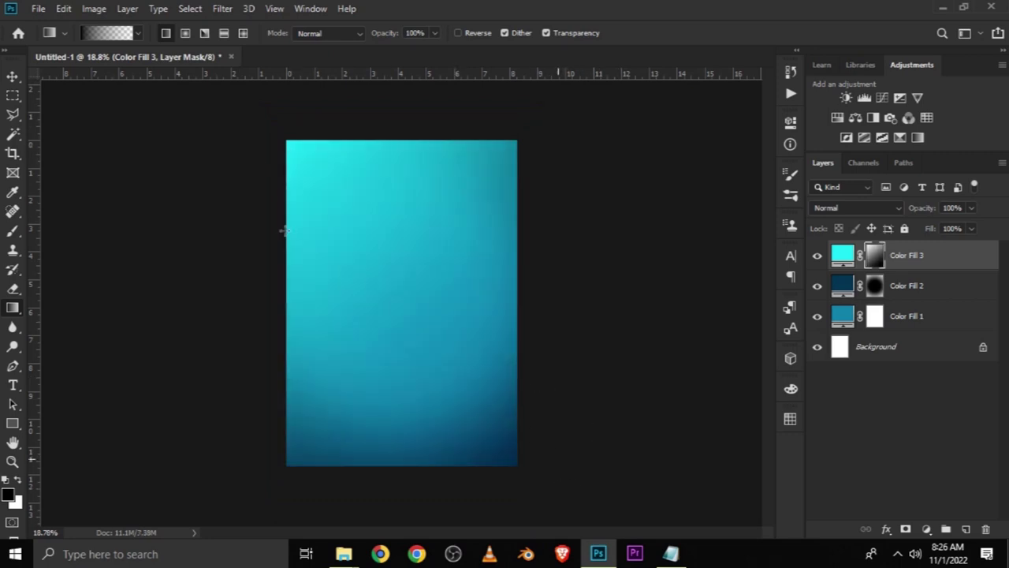
left_click_drag(388, 280, 523, 399)
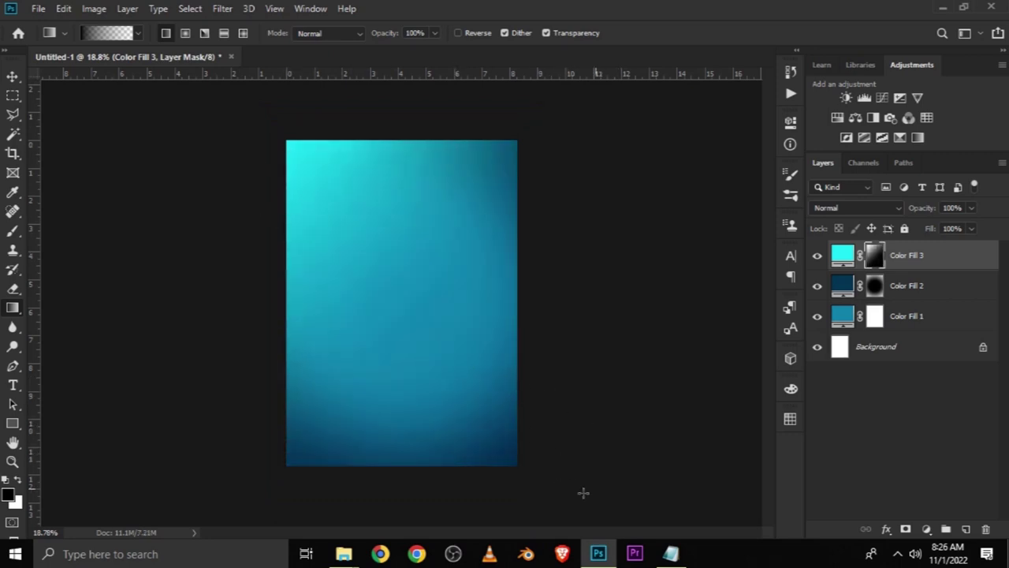
left_click_drag(541, 480, 247, 129)
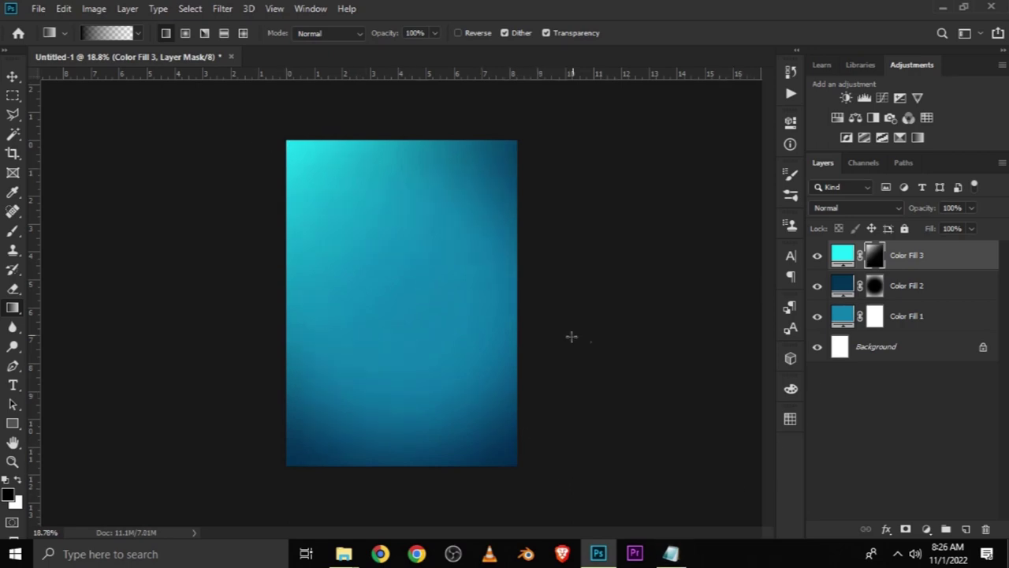
scroll(649, 286, "up", 1, "alt")
left_click(13, 75)
left_click(43, 77)
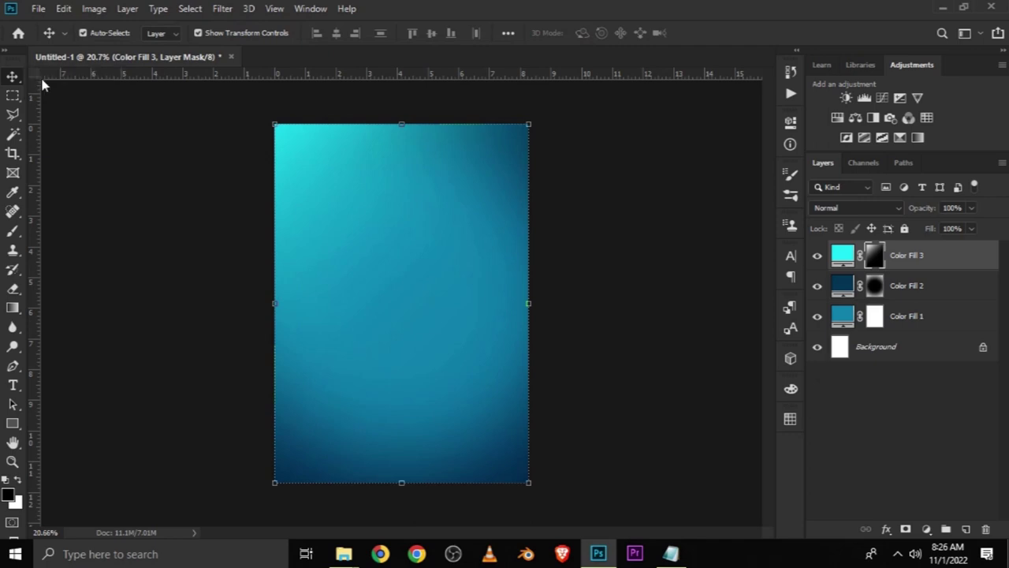
Step: Set Color Fill 3's blend mode to Overlay
left_click(820, 255)
left_click(820, 255)
left_click(885, 209)
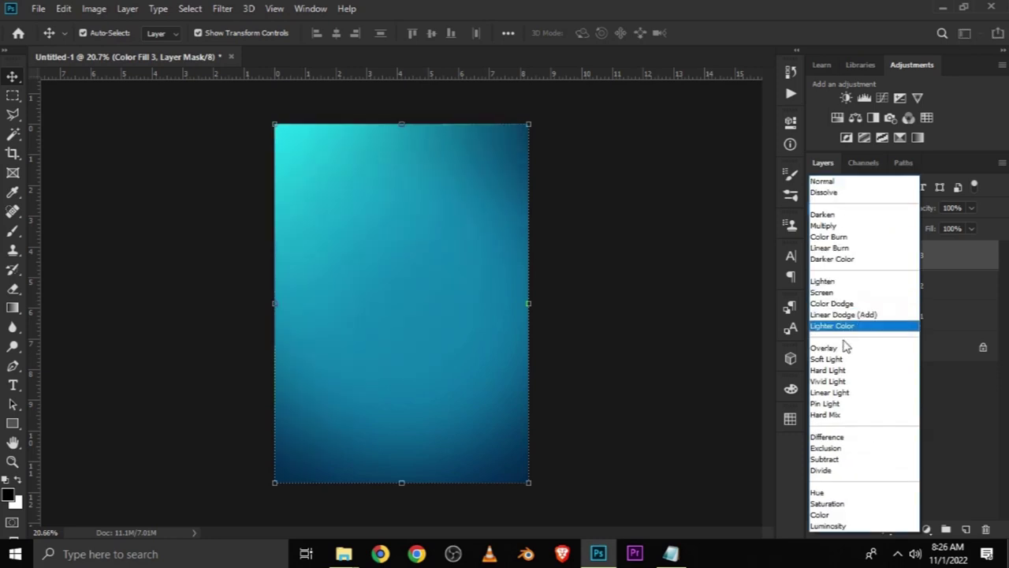
left_click(839, 350)
left_click(818, 255)
left_click(818, 256)
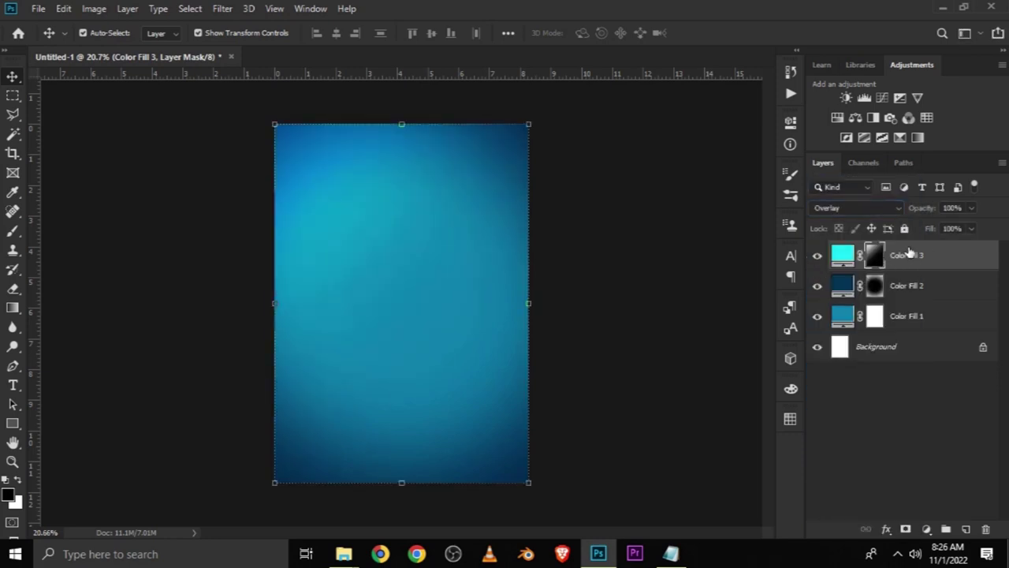
Step: Duplicate Color Fill 3 for a brighter glow and add an empty Layer 1 on top
key("ctrl+j")
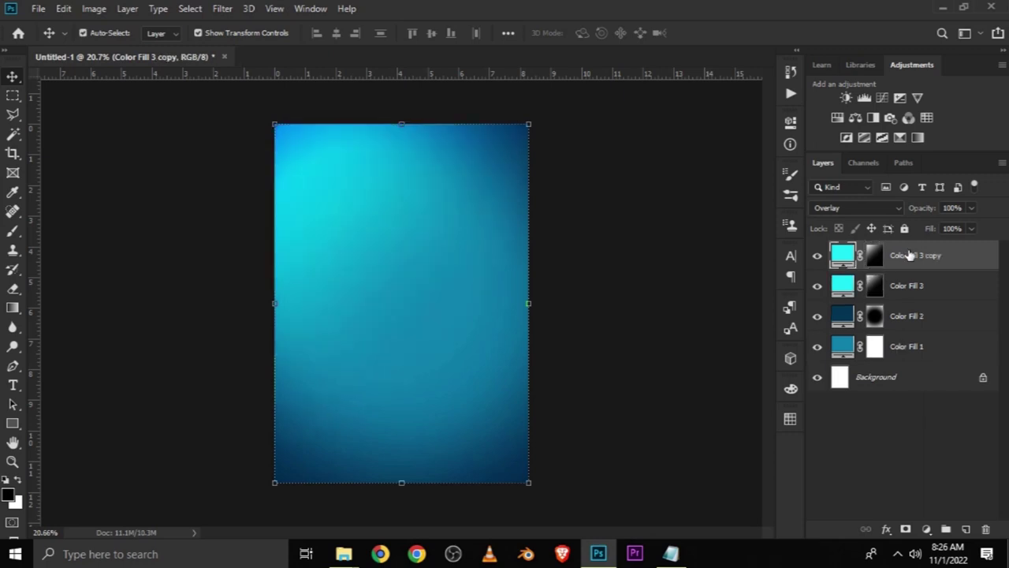
left_click(651, 354)
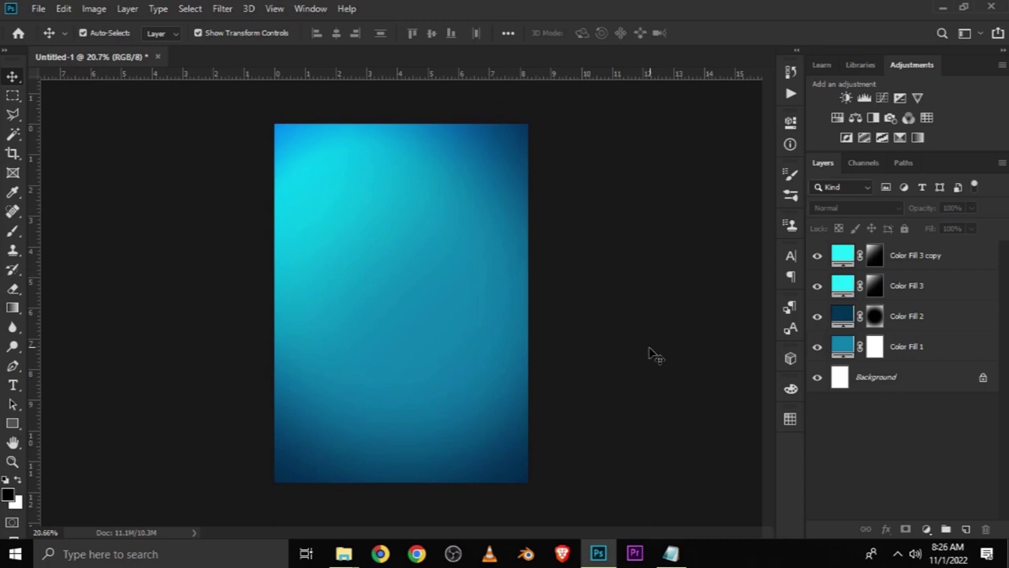
scroll(647, 393, "down", 1)
scroll(647, 393, "up", 2)
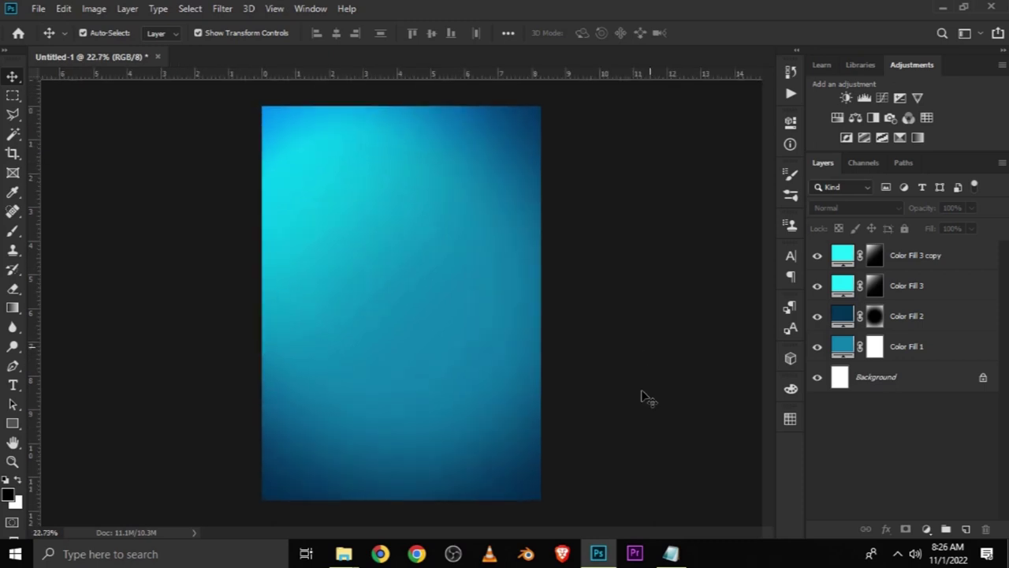
left_click(966, 529)
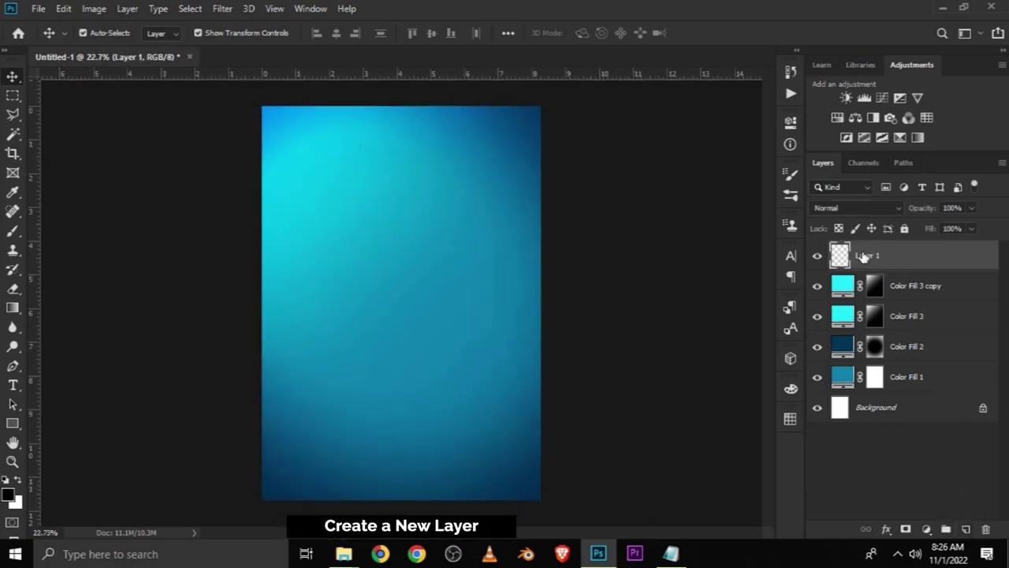
Step: Paint a soft white glow at the canvas centre on Layer 1
left_click(13, 229)
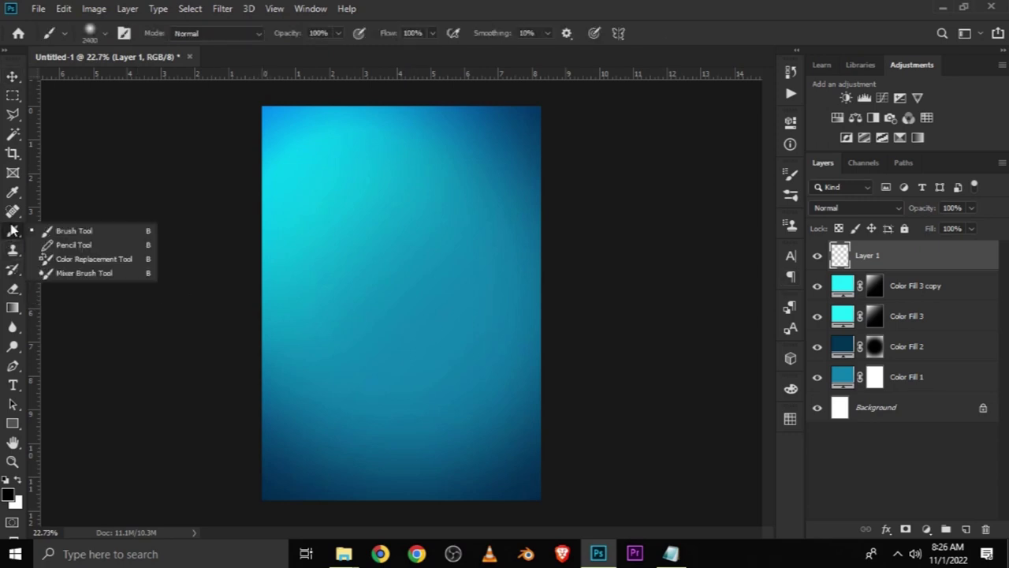
left_click(66, 231)
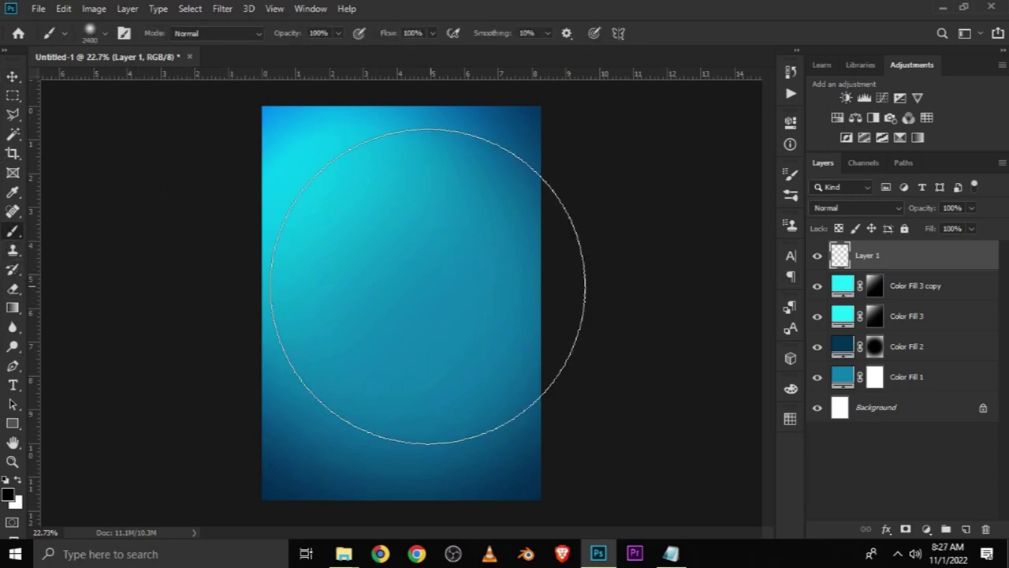
left_click(17, 479)
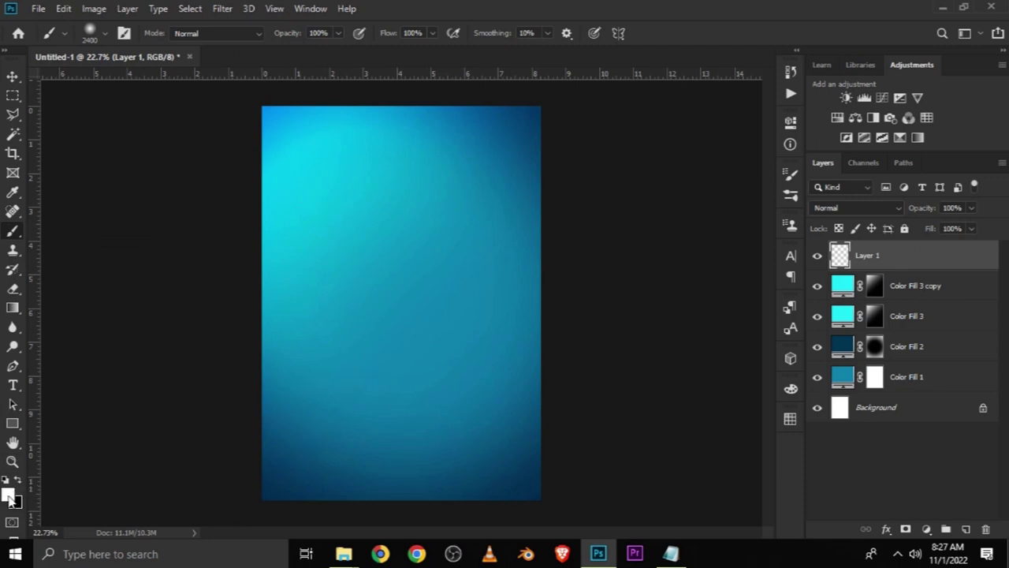
key("bracketleft")
key("bracketleft")
key("bracketleft")
key("bracketleft")
key("bracketleft")
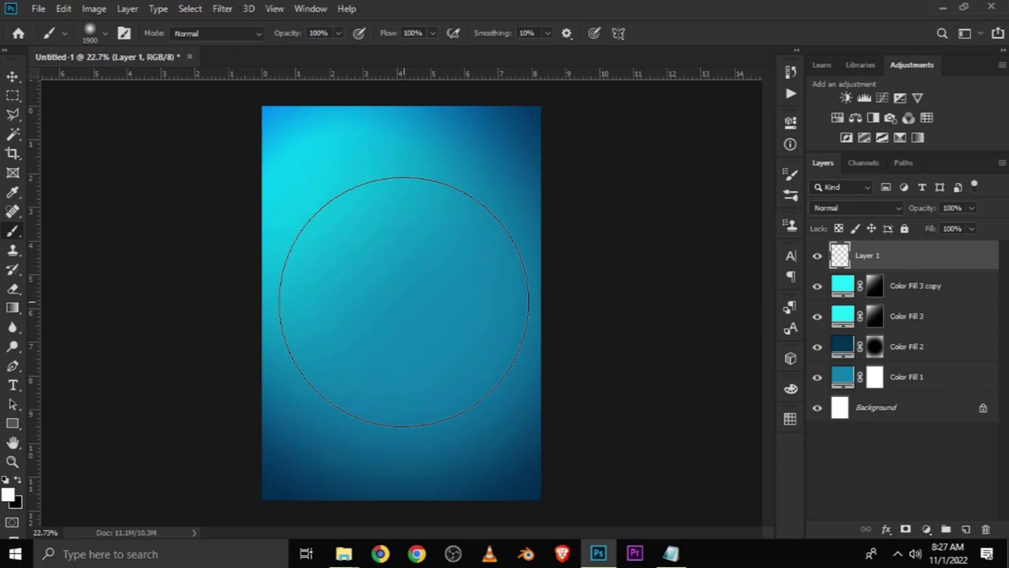
left_click(404, 301)
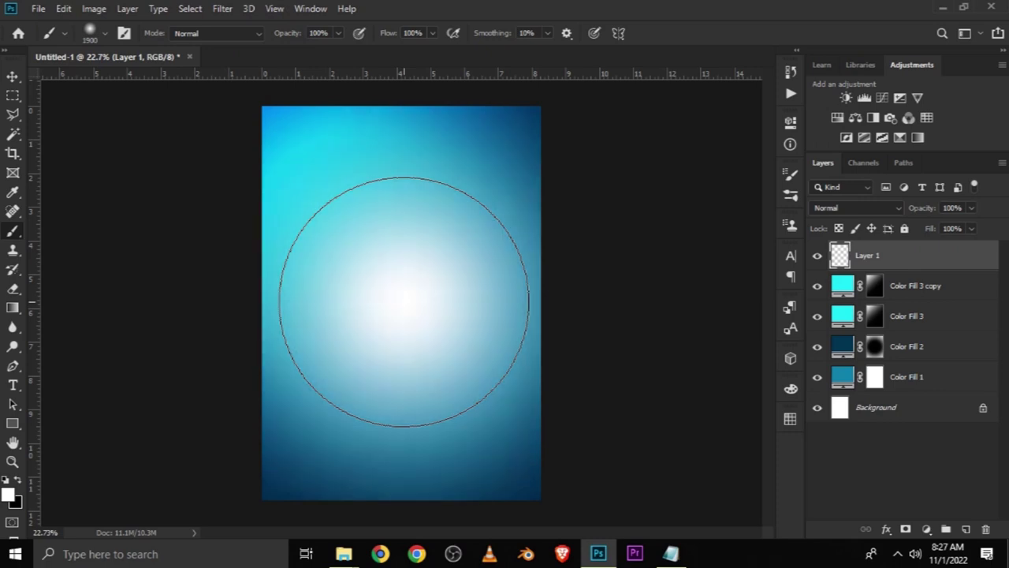
Step: Set Layer 1's blend mode to Overlay
left_click(13, 76)
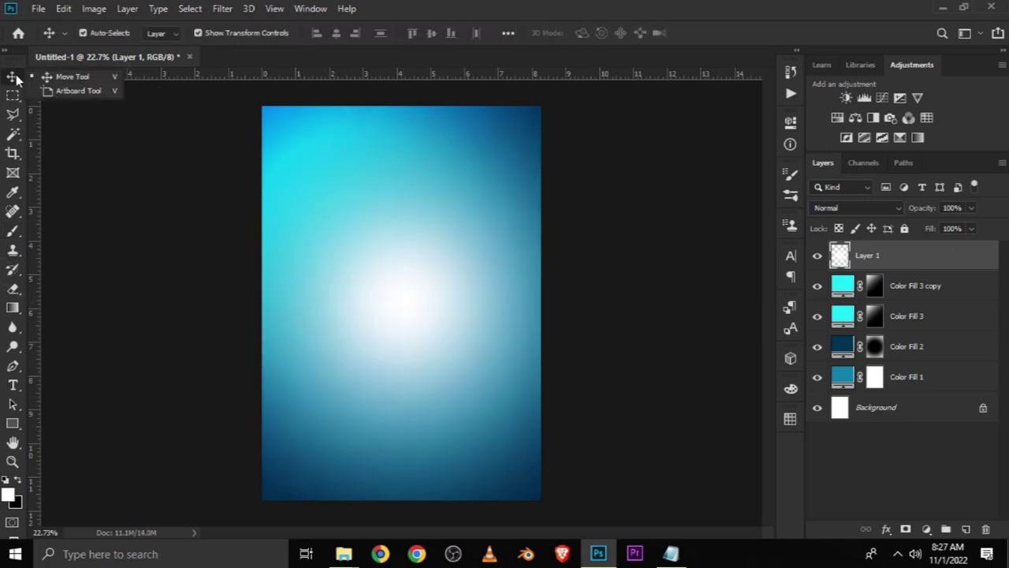
left_click(817, 256)
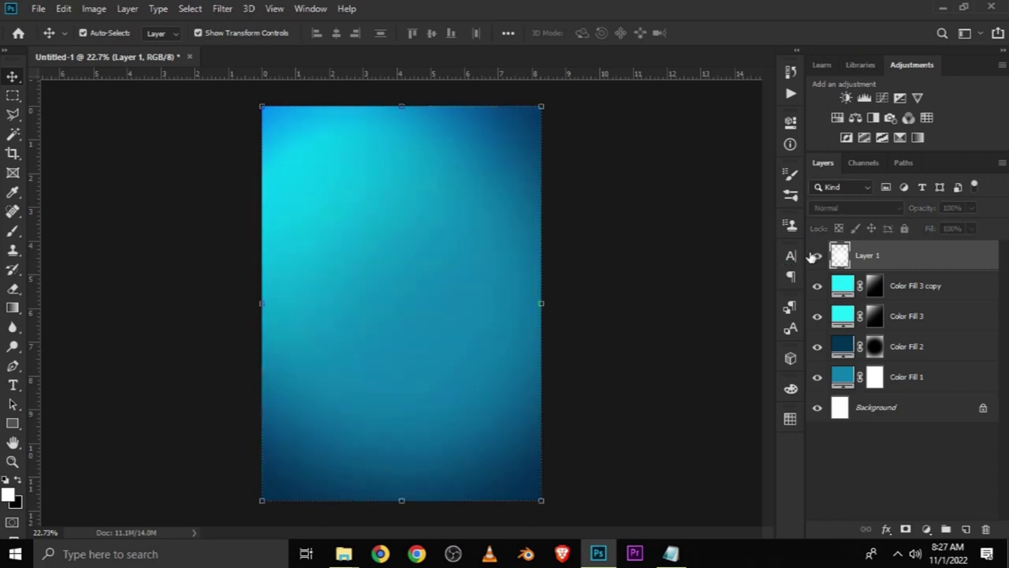
left_click(816, 256)
left_click(837, 207)
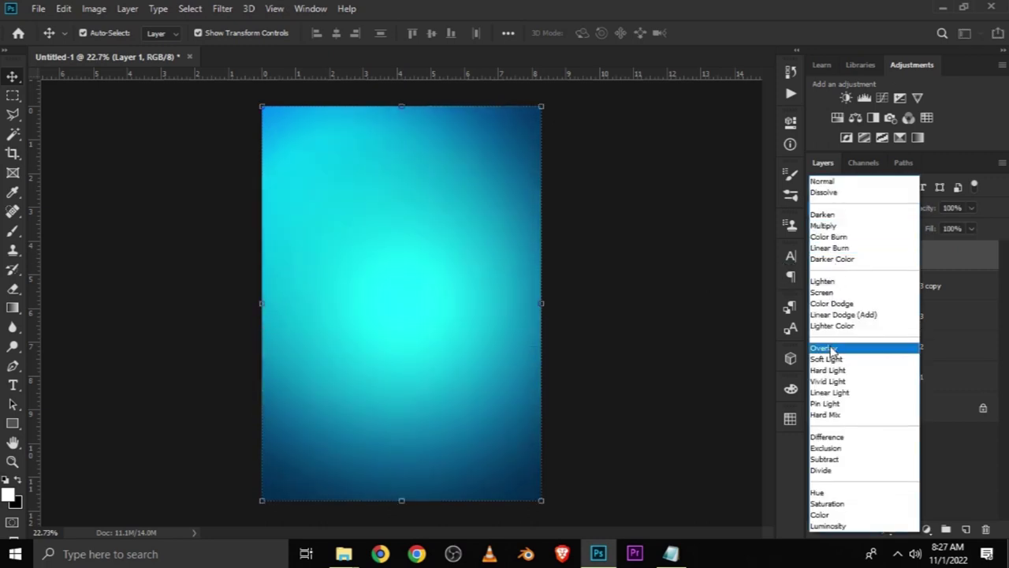
left_click(824, 348)
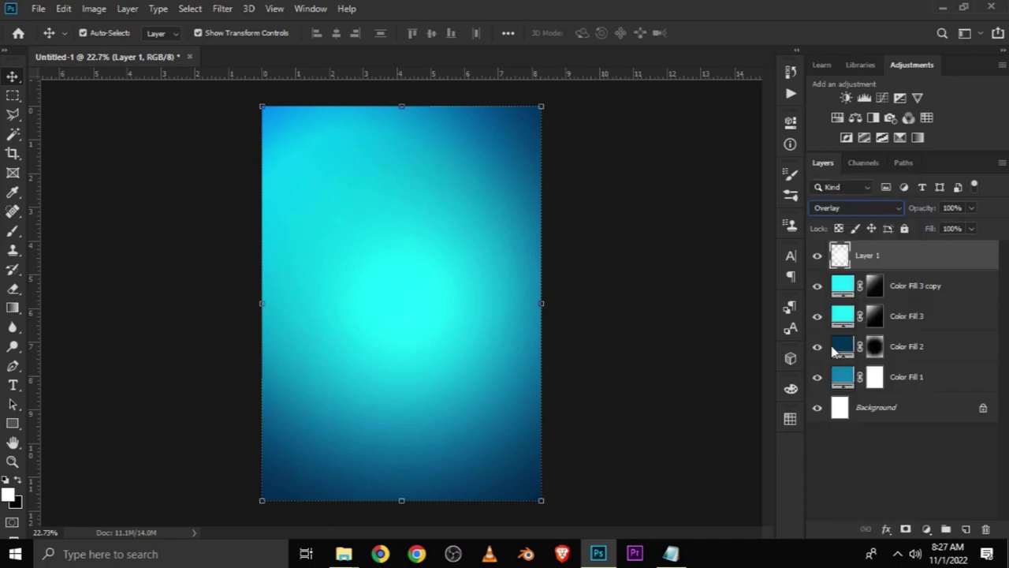
left_click(817, 257)
left_click(817, 257)
Step: Lower Layer 1's opacity and add a new empty layer above it
left_click(973, 209)
left_click_drag(970, 229, 962, 228)
left_click(703, 342)
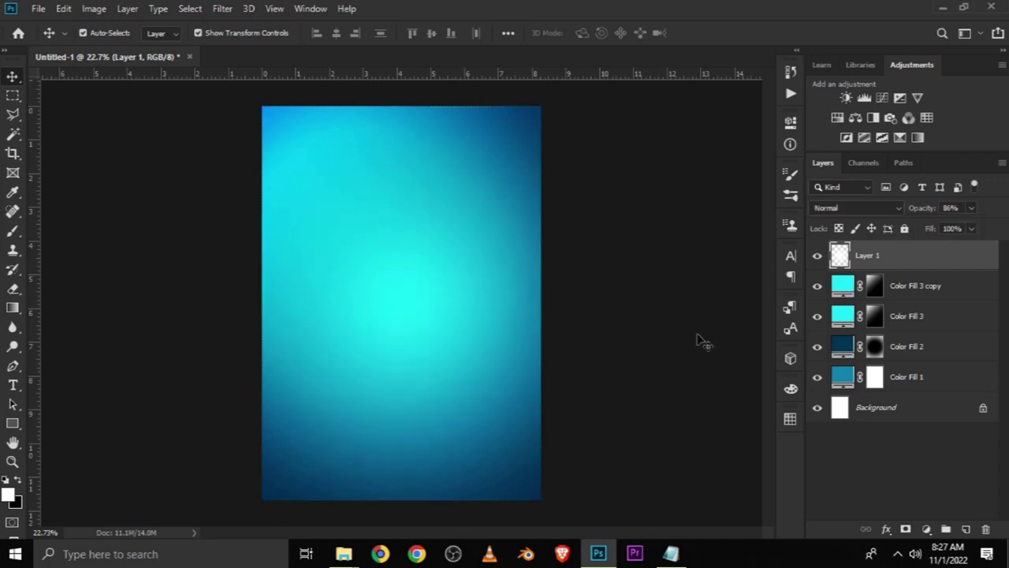
left_click(817, 260)
left_click(817, 261)
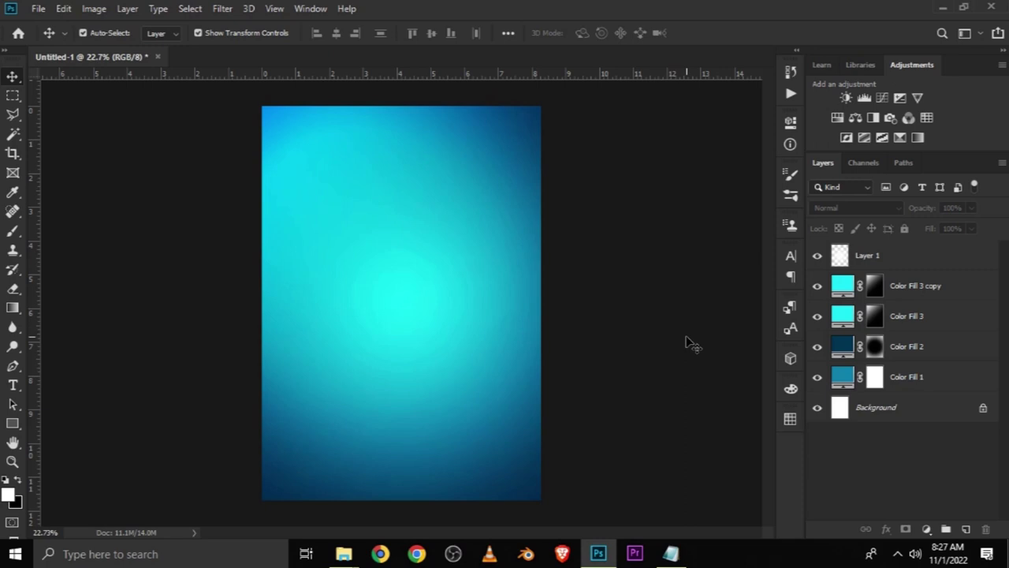
left_click(967, 528)
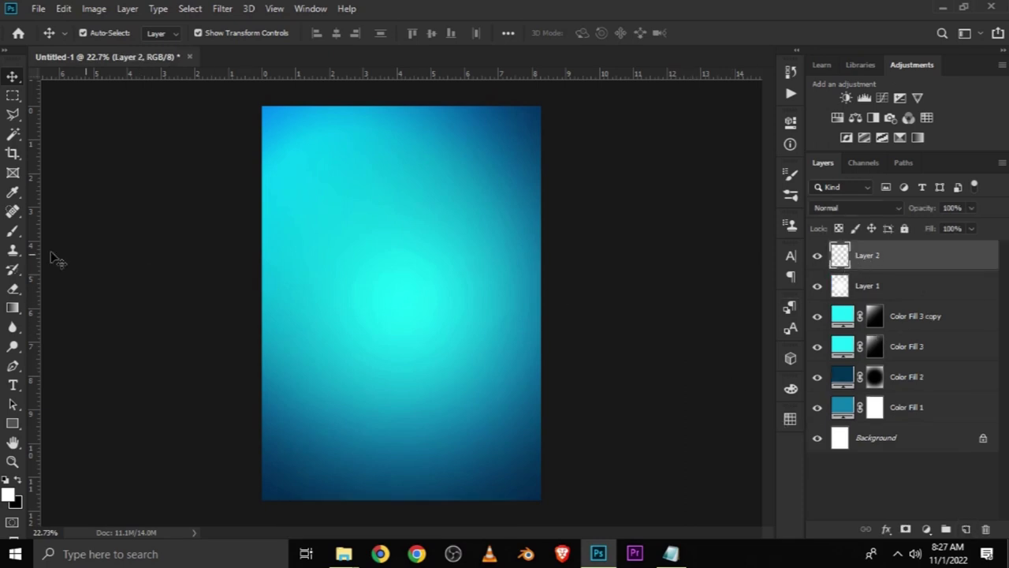
Step: Paint a soft white glow into the top-left corner on Layer 2
left_click(13, 230)
left_click(48, 231)
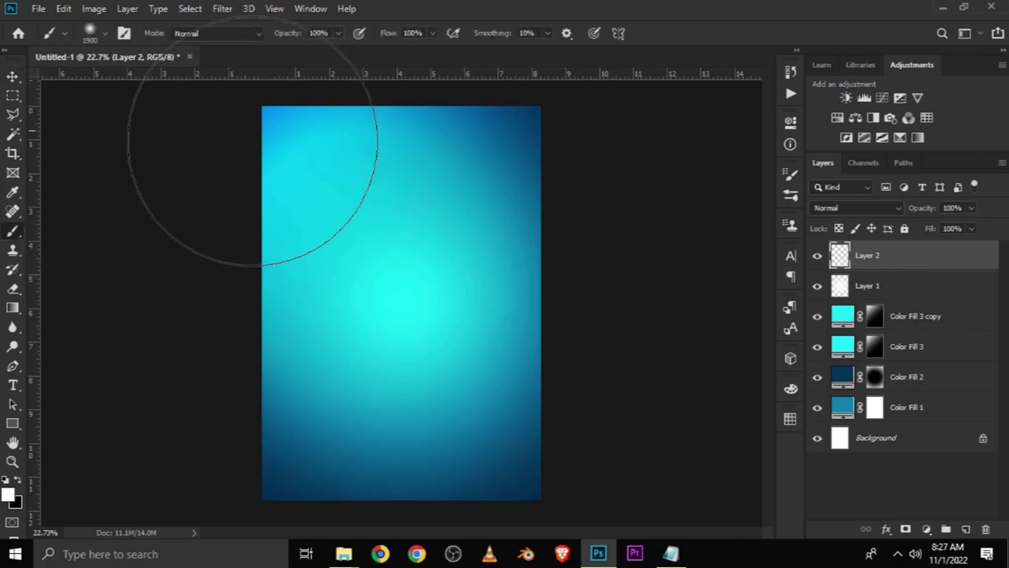
key("bracketleft")
key("bracketleft")
key("bracketleft")
scroll(245, 182, "down", 1)
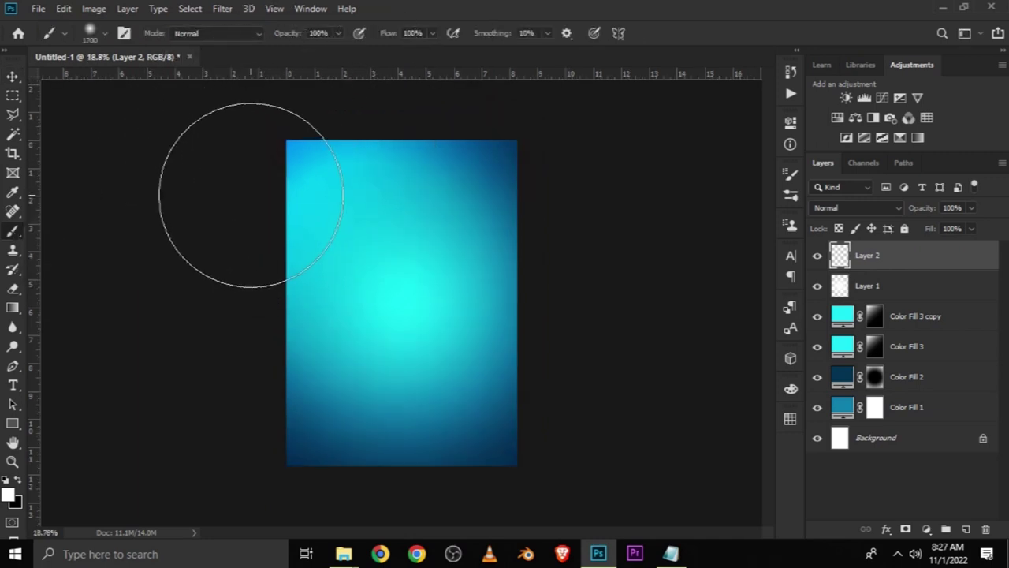
left_click(281, 161)
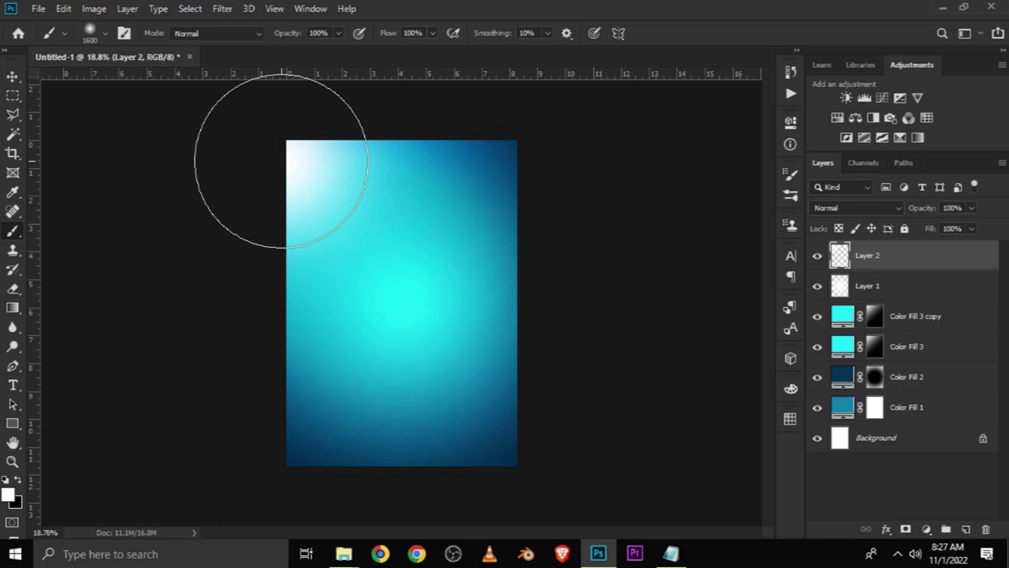
Step: Enlarge the glow to about 116%, nudge it up-left, and blend Layer 2 in Overlay
left_click(12, 76)
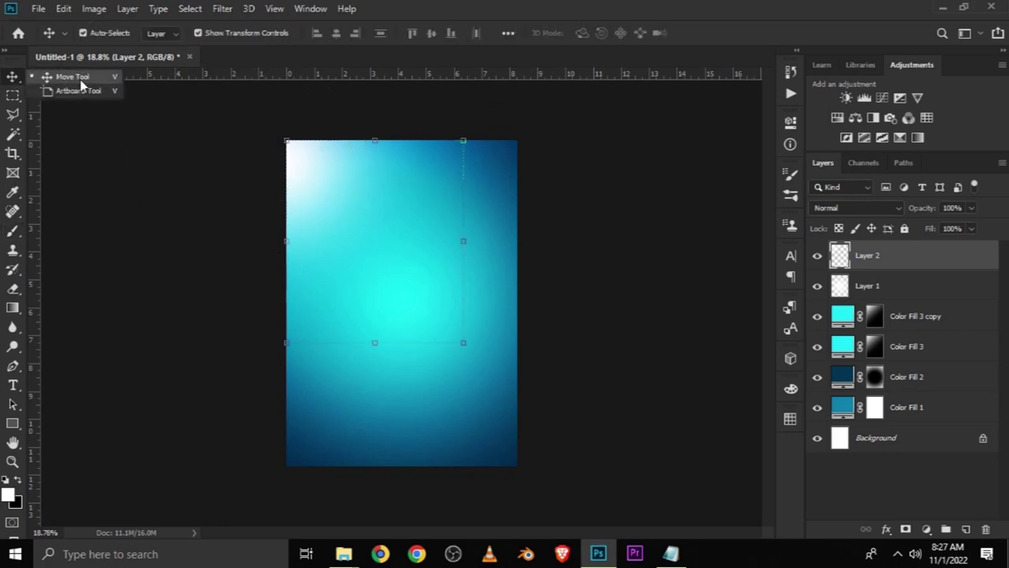
left_click(81, 79)
left_click_drag(464, 343, 492, 375)
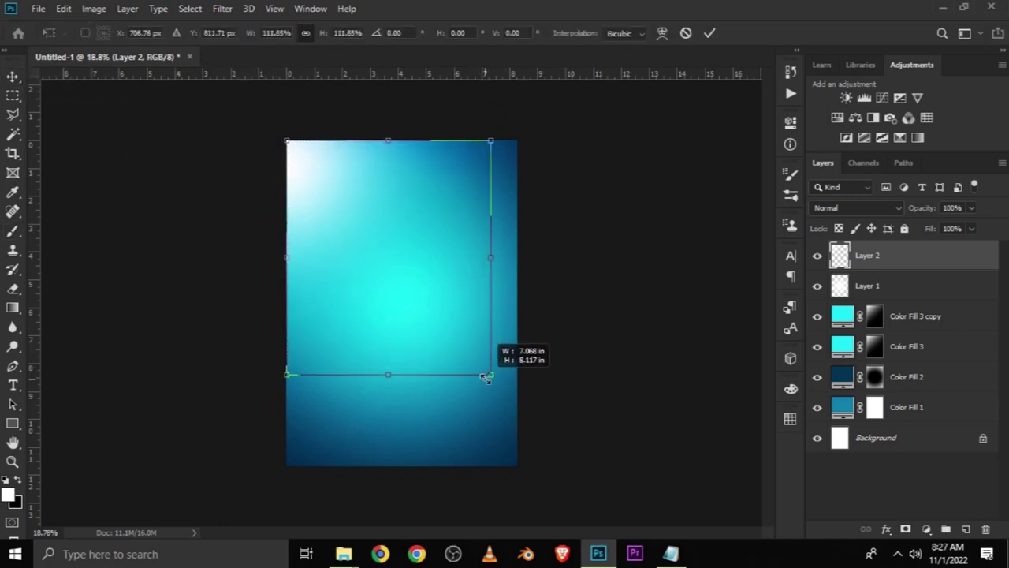
left_click_drag(339, 234, 330, 225)
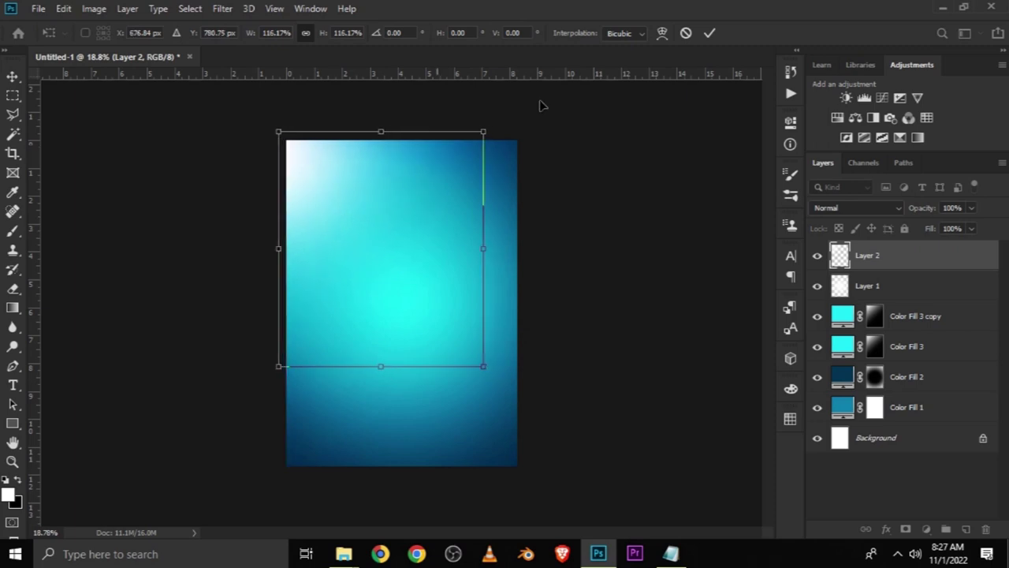
left_click(844, 207)
left_click(863, 347)
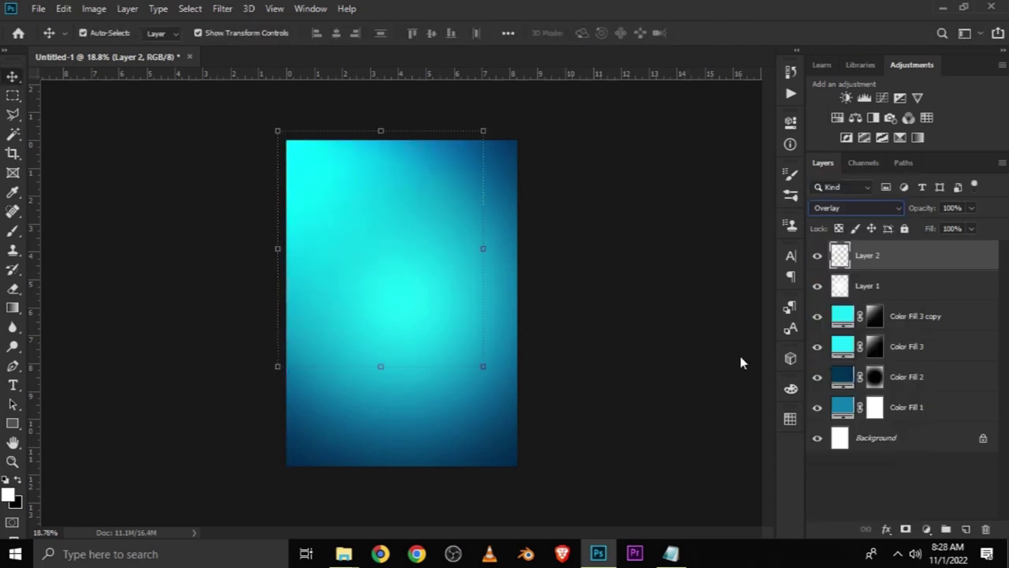
left_click(817, 257)
left_click(817, 256)
Step: Duplicate Layer 2 and set the copy to Normal blending at reduced opacity
key("ctrl+j")
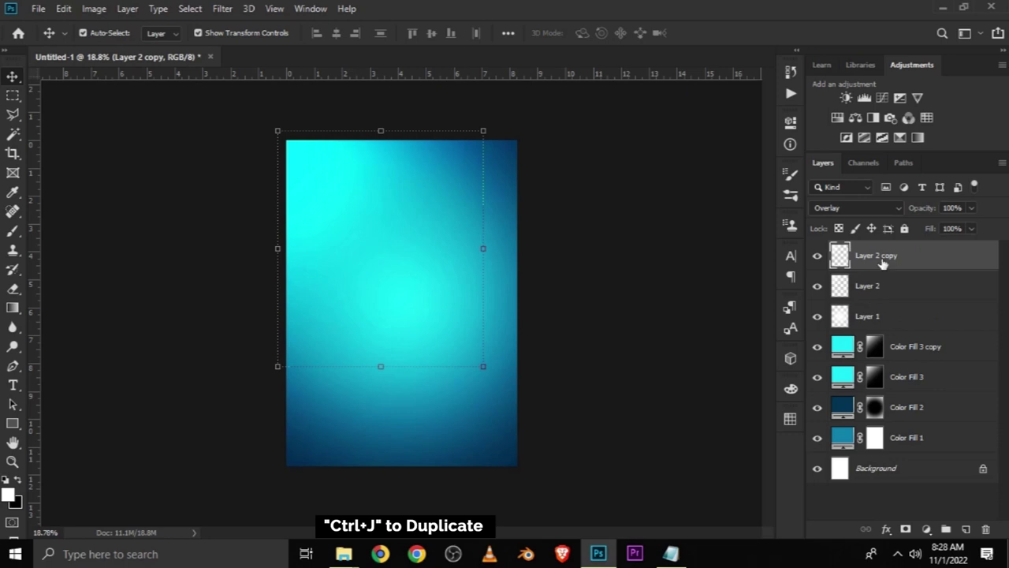
left_click(838, 207)
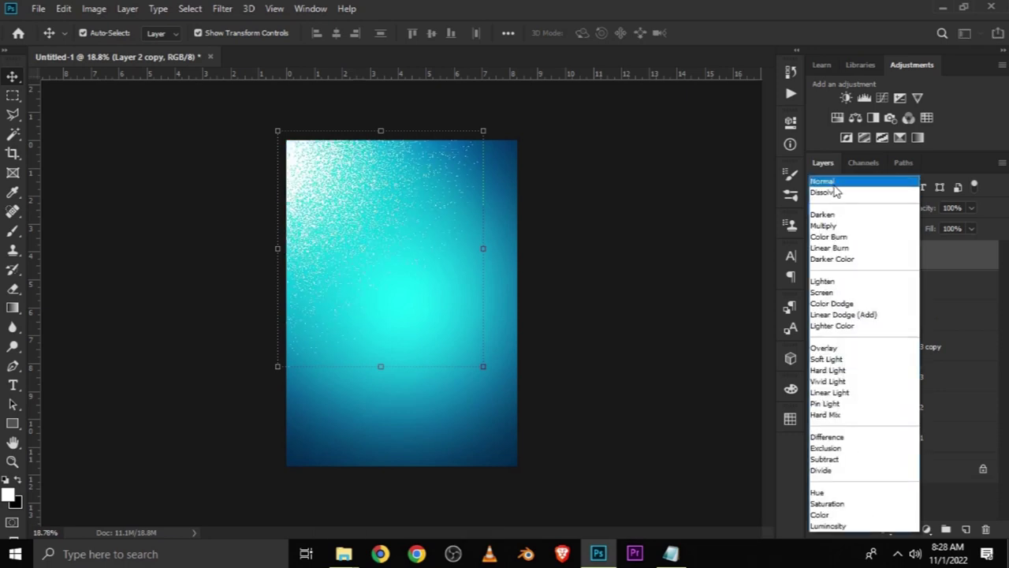
left_click(832, 182)
left_click(971, 207)
left_click_drag(975, 226, 946, 226)
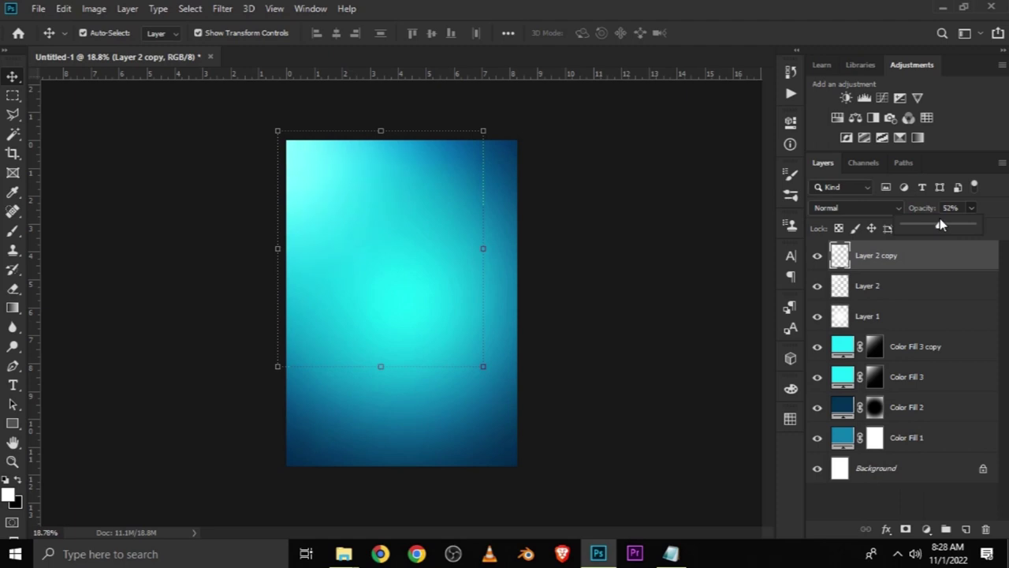
left_click(670, 337)
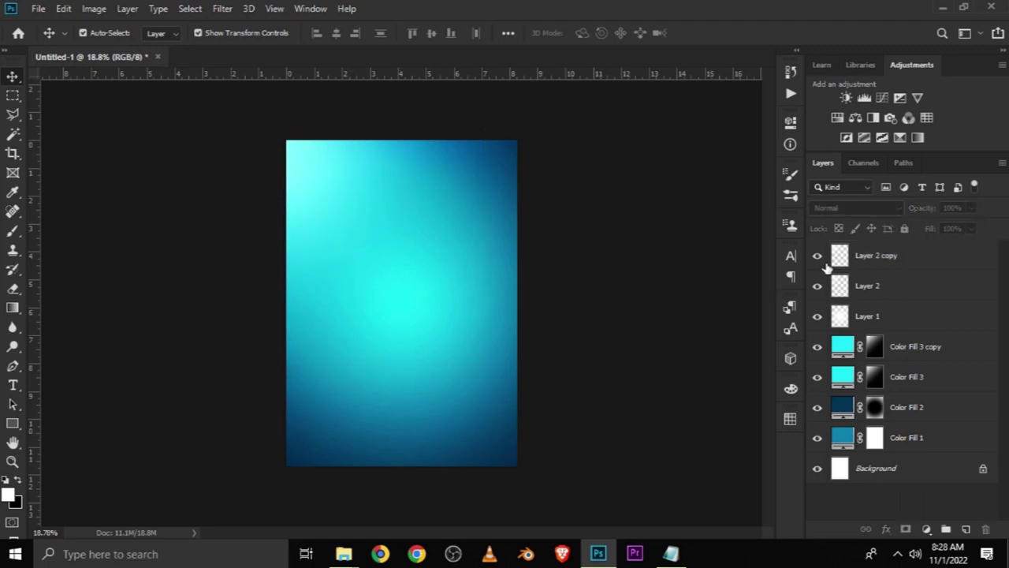
left_click(819, 256)
left_click(818, 256)
scroll(607, 398, "down", 1)
scroll(607, 397, "up", 2)
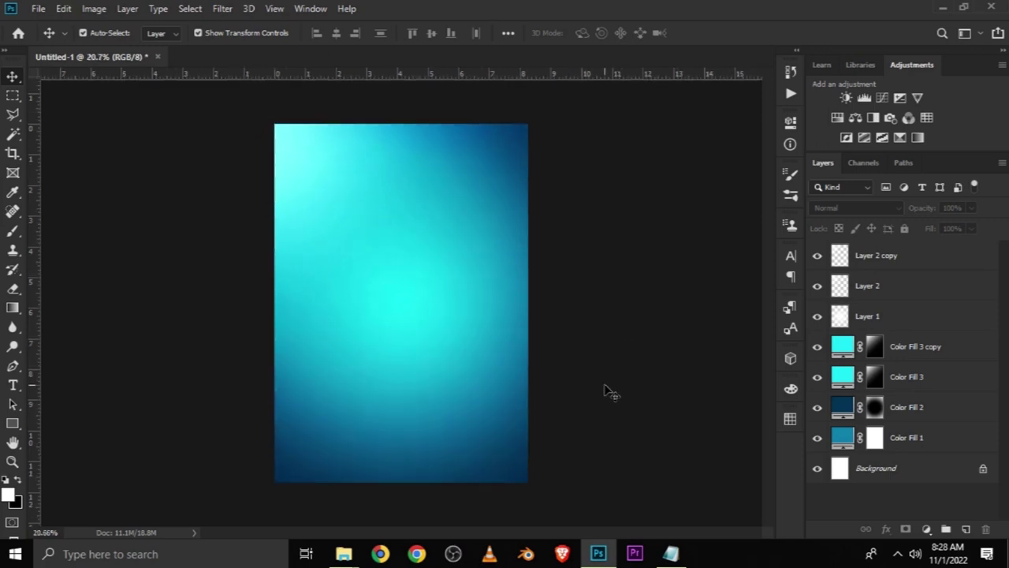
scroll(604, 394, "down", 1)
left_click(38, 9)
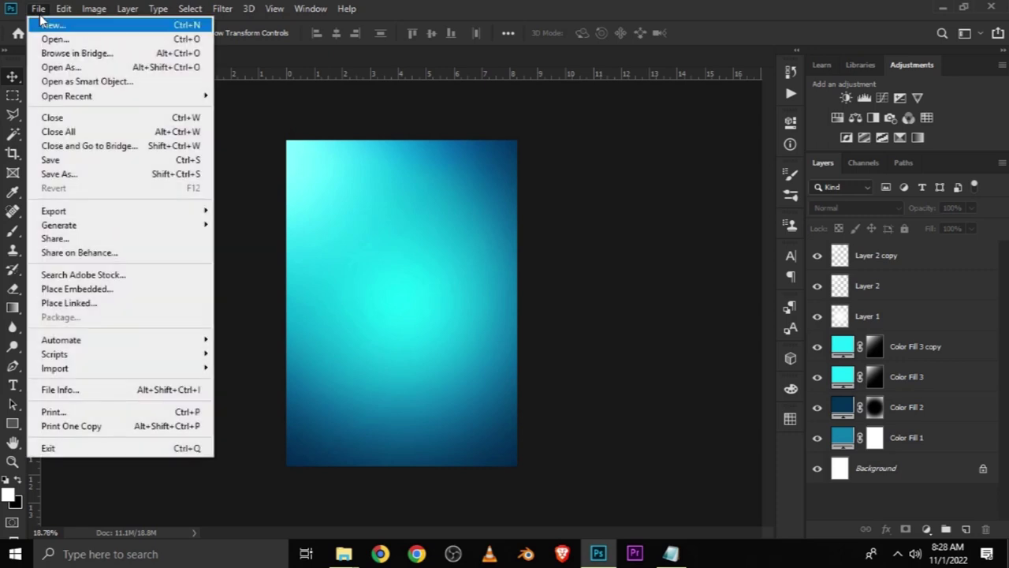
Step: Copy the yogurt bottle from strawberry yogurt resources.psd and paste it onto the gradient poster
left_click(247, 96)
scroll(322, 225, "up", 1)
scroll(321, 225, "up", 1)
left_click_drag(321, 225, 341, 205)
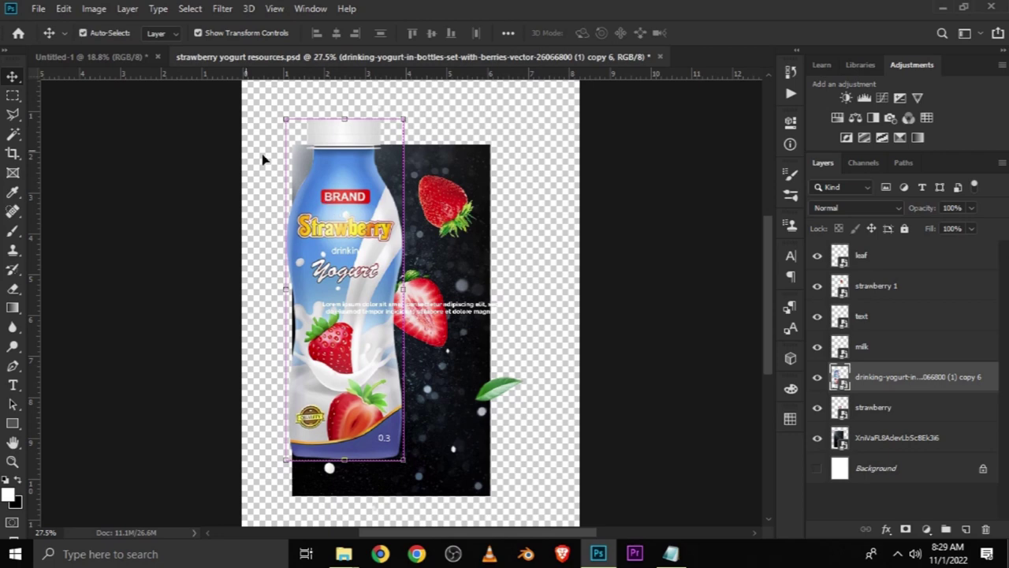
left_click(105, 57)
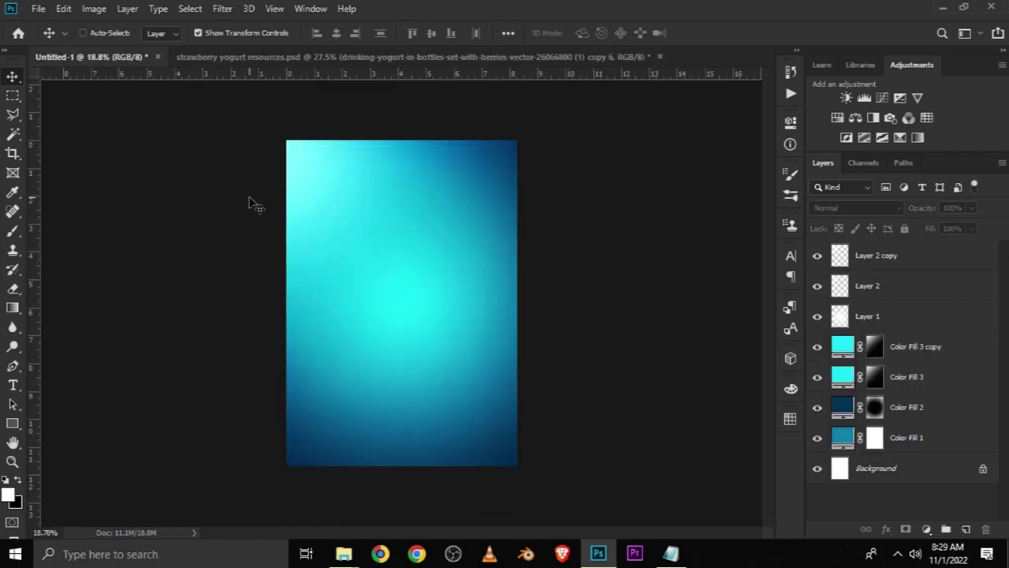
key("ctrl+v")
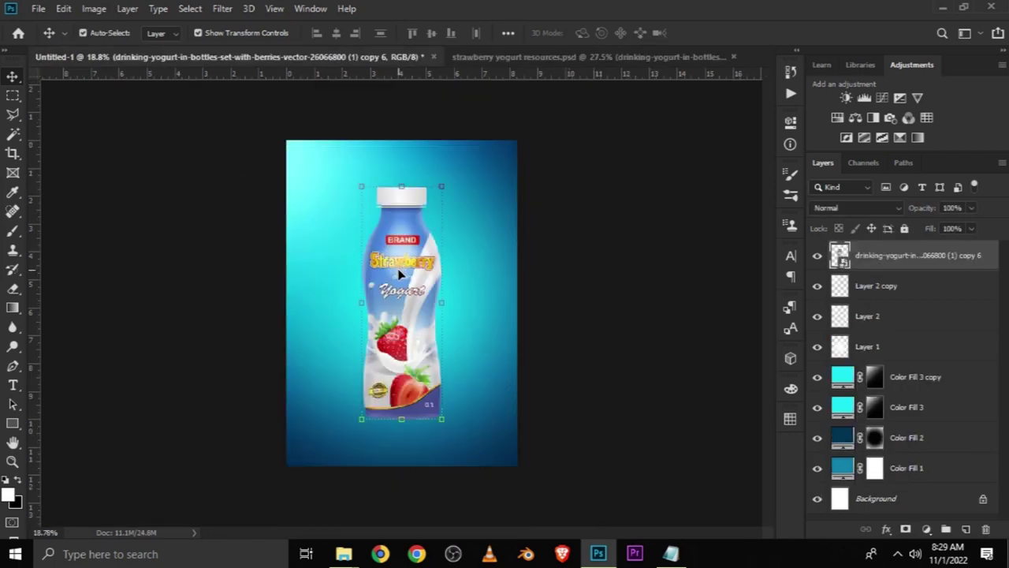
left_click_drag(402, 274, 398, 260)
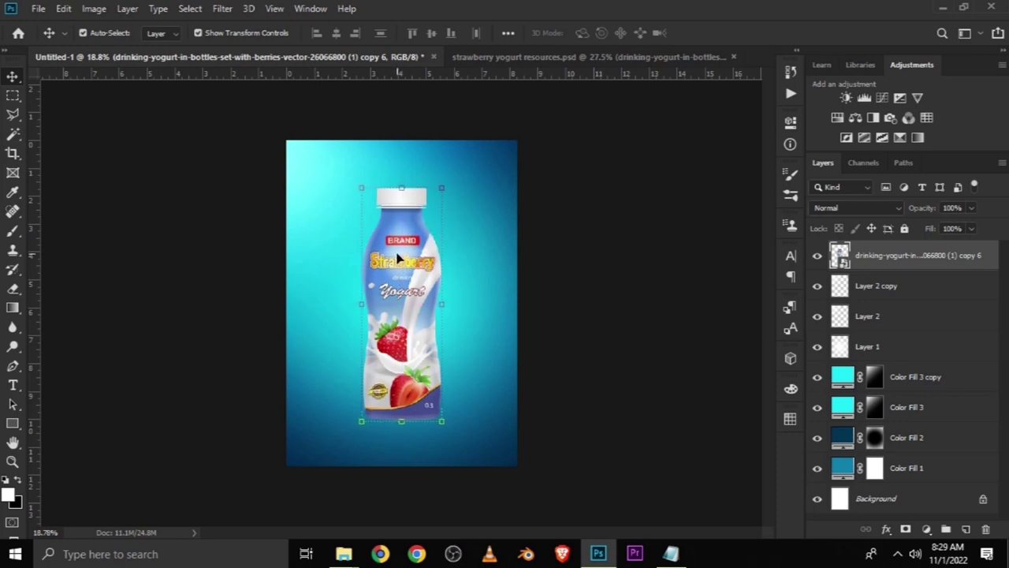
left_click(541, 306)
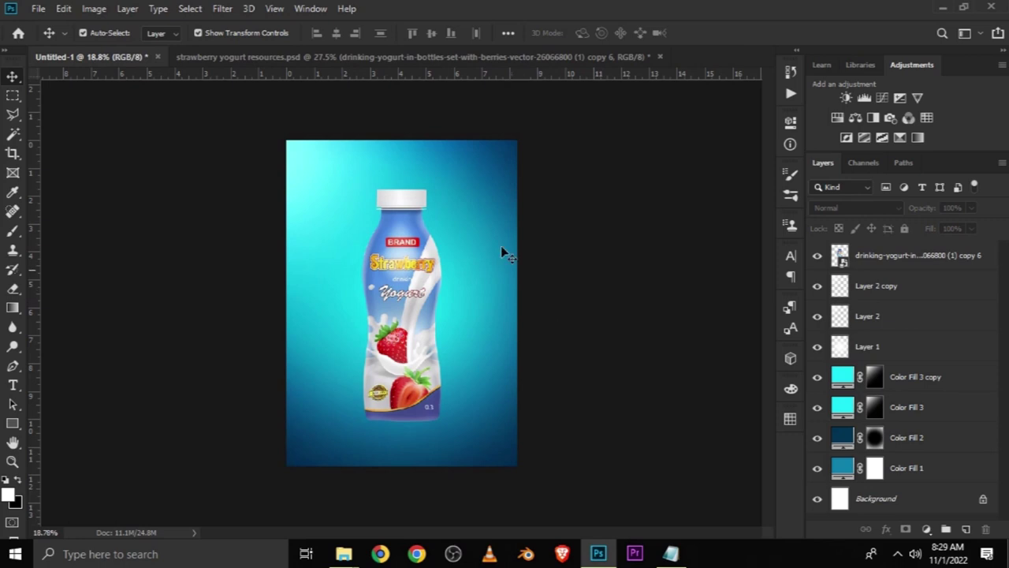
Step: Bring the strawberry slice into the poster as a smart object, placed at the bottle's left edge
left_click(344, 60)
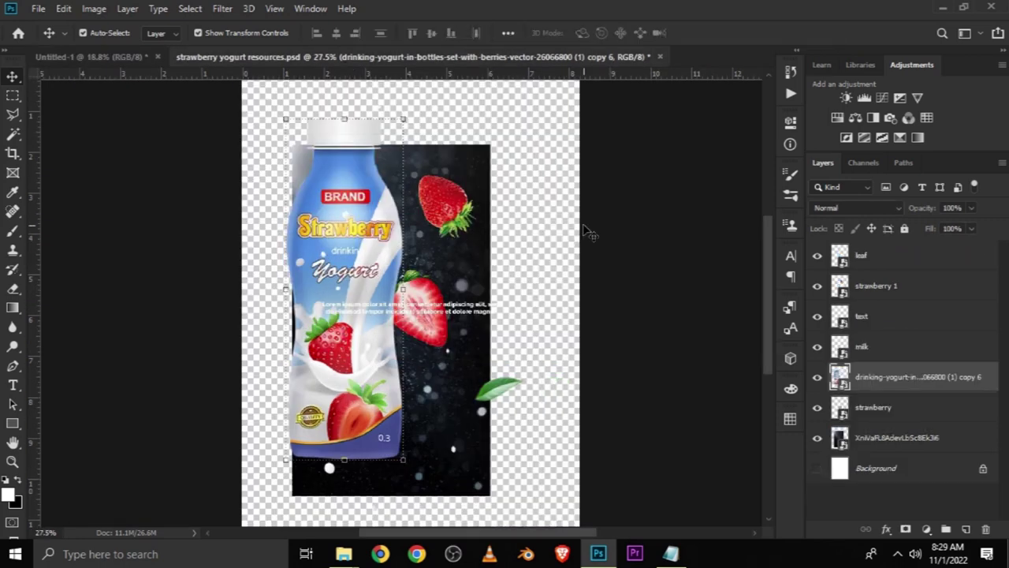
left_click_drag(420, 298, 442, 272)
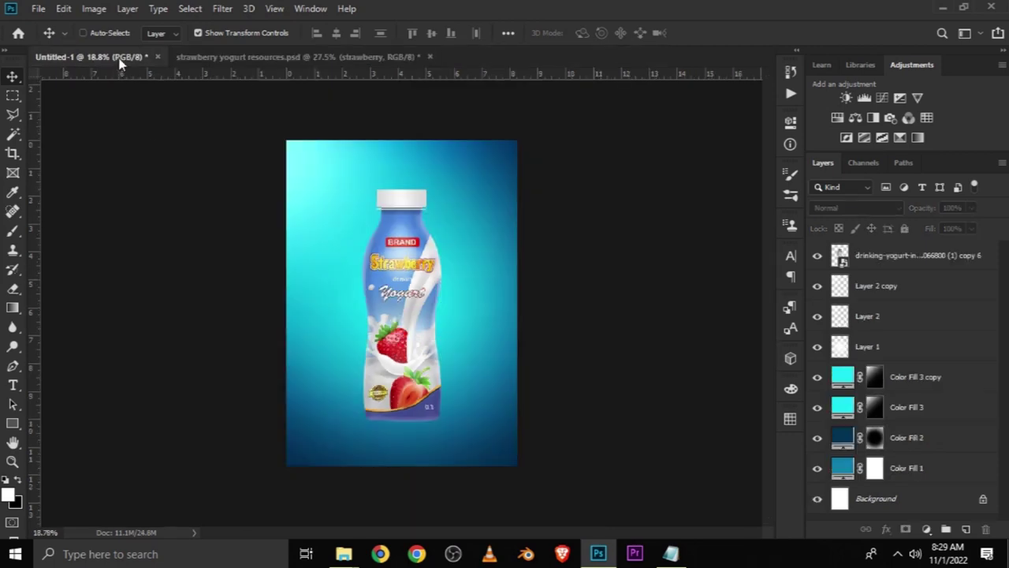
mouse_move(426, 264)
left_mouse_down()
mouse_move(150, 67)
mouse_move(406, 300)
mouse_move(351, 285)
left_mouse_up()
key("Return")
right_click(888, 272)
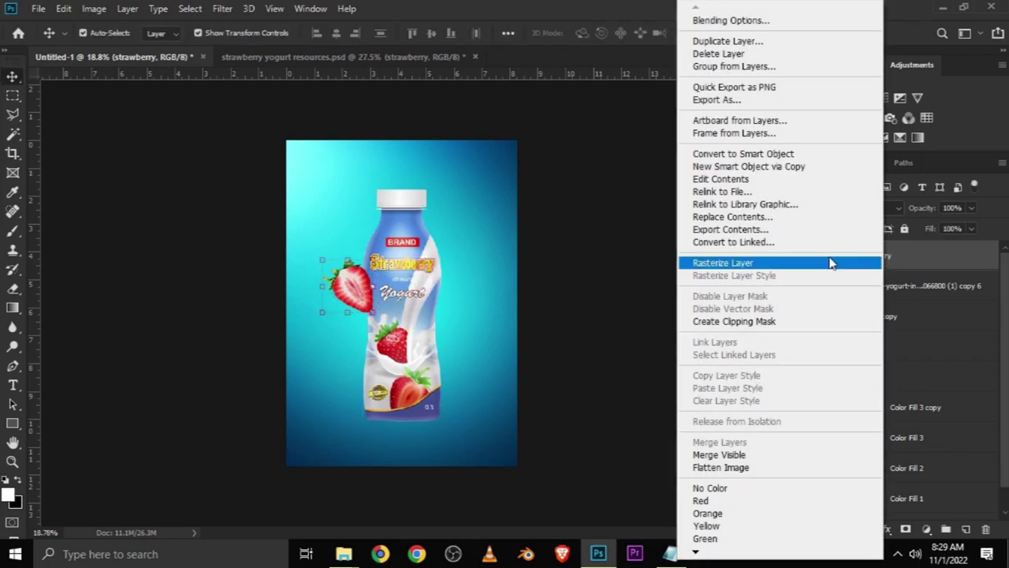
left_click(732, 151)
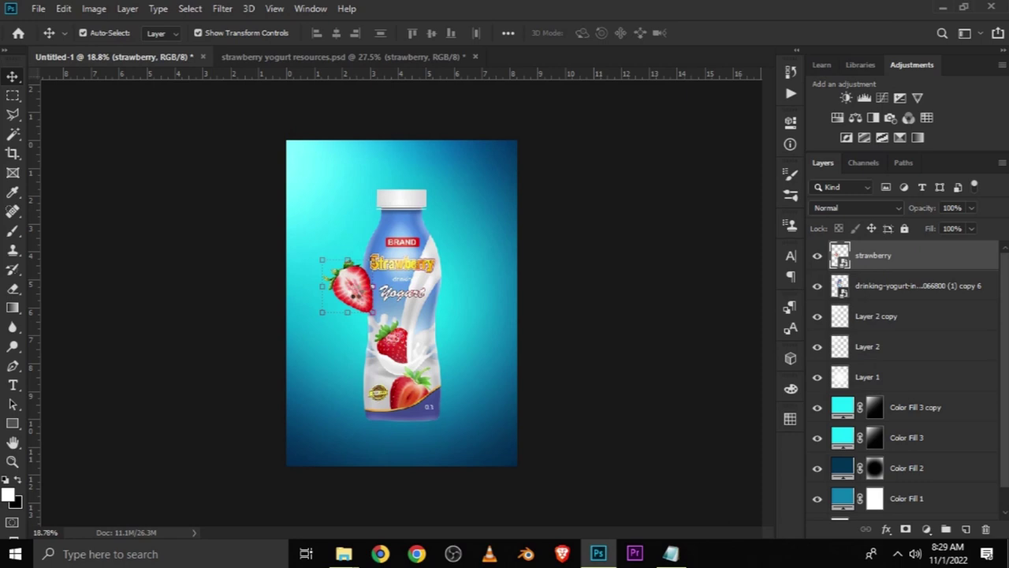
left_click_drag(347, 282, 351, 293)
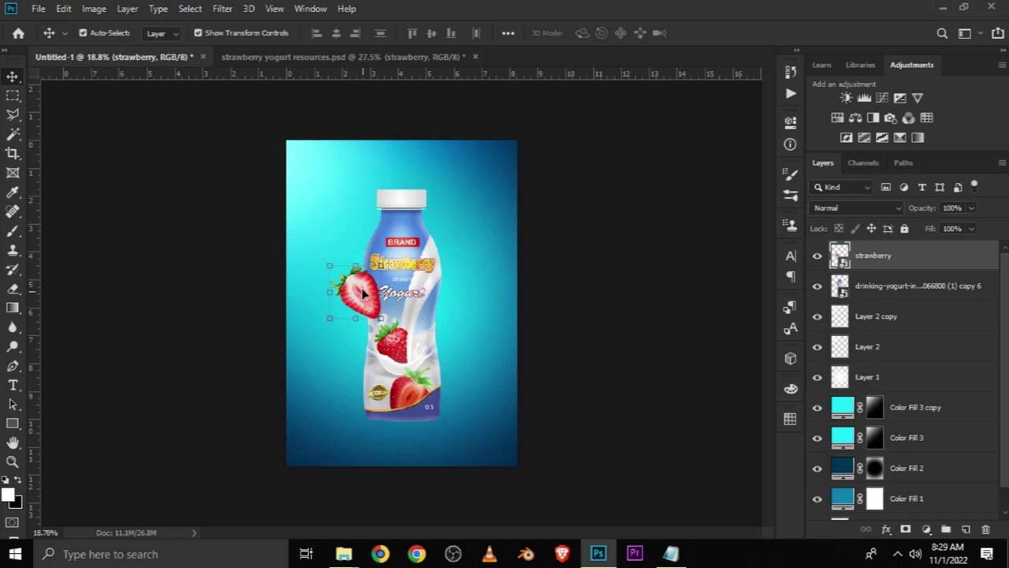
left_click_drag(358, 291, 357, 286)
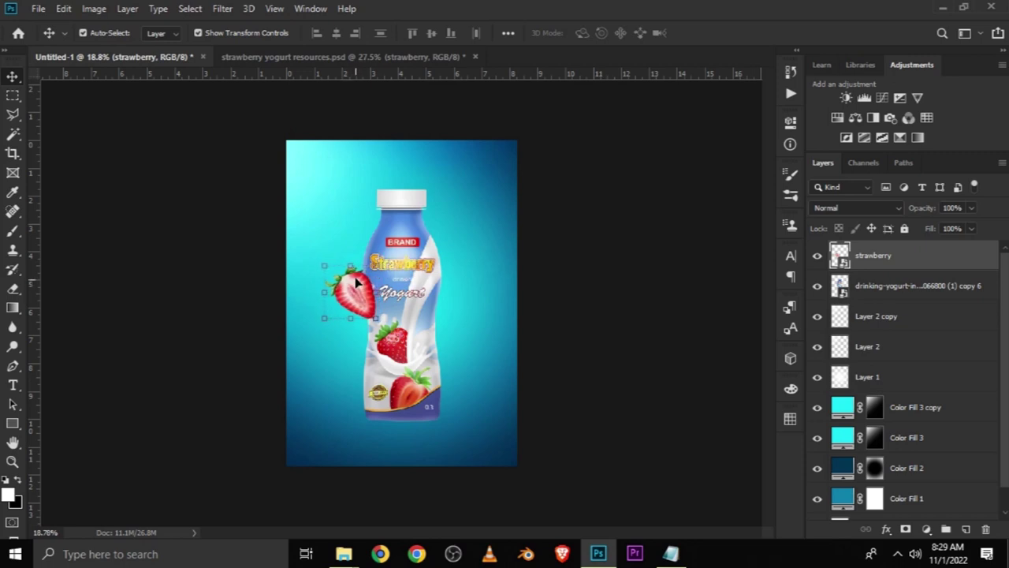
left_click_drag(357, 286, 368, 272)
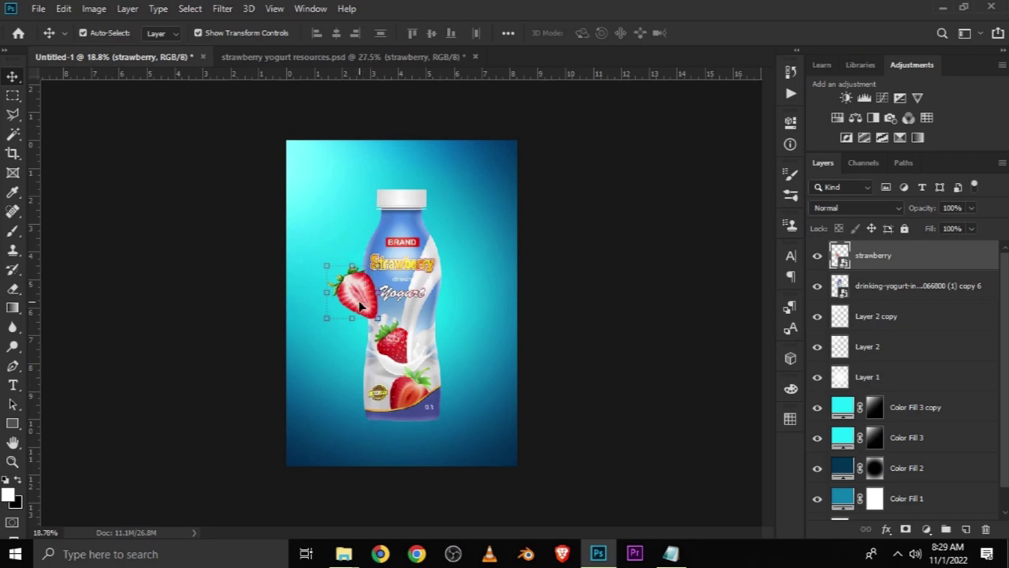
Step: Duplicate the strawberry to the bottle's lower right, scaled to about 55% and rotated
key("ctrl+j")
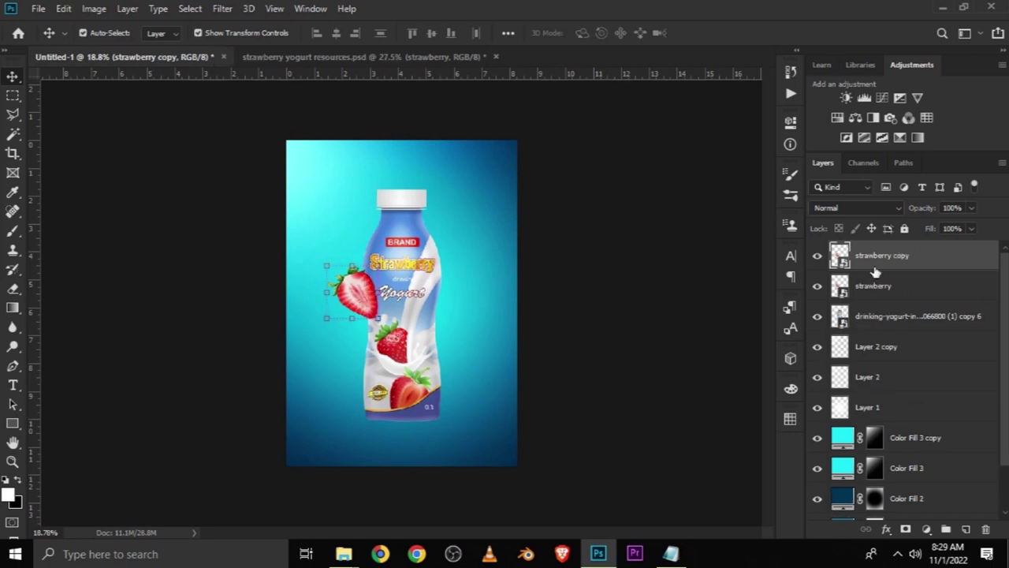
left_click_drag(426, 294, 514, 368)
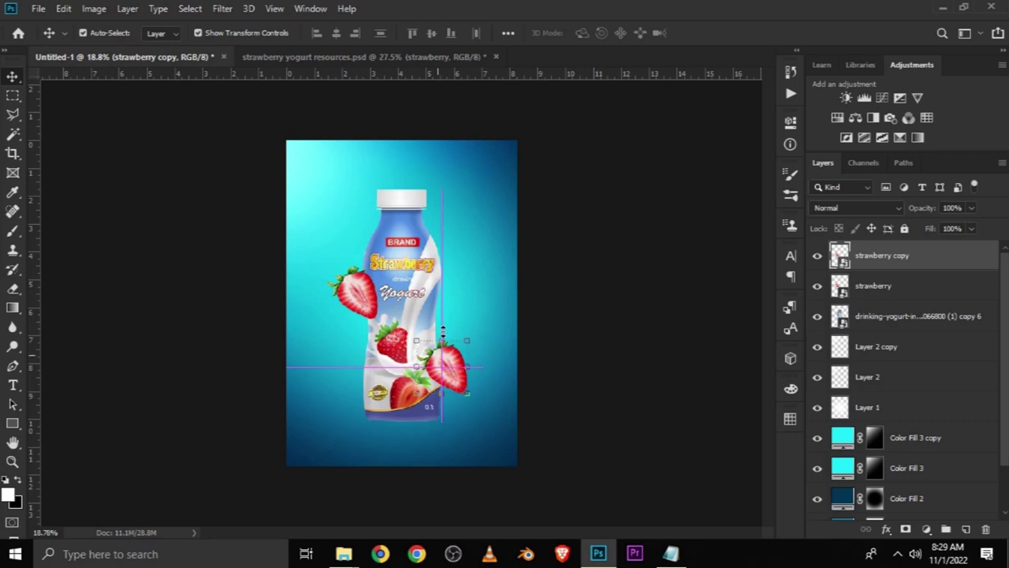
key("ctrl+t")
mouse_move(467, 336)
left_mouse_down()
mouse_move(445, 356)
mouse_move(443, 413)
mouse_move(388, 407)
mouse_move(458, 386)
mouse_move(451, 369)
mouse_move(473, 374)
left_mouse_up()
left_click(567, 33)
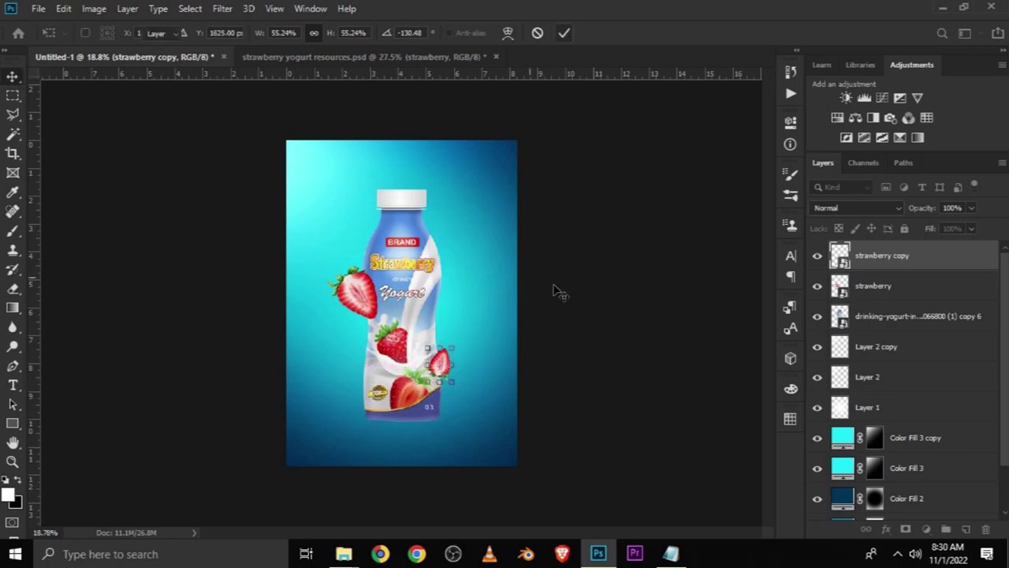
Step: Drag strawberry 1 from the resources file into the poster, beside the bottle's upper right
left_click(370, 58)
left_click(442, 209)
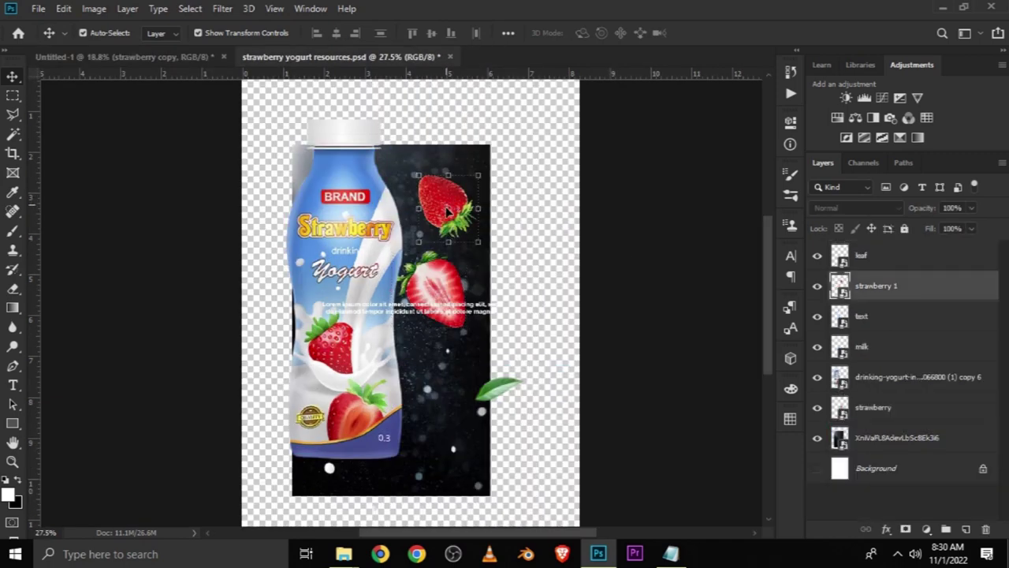
left_click_drag(448, 204, 177, 75)
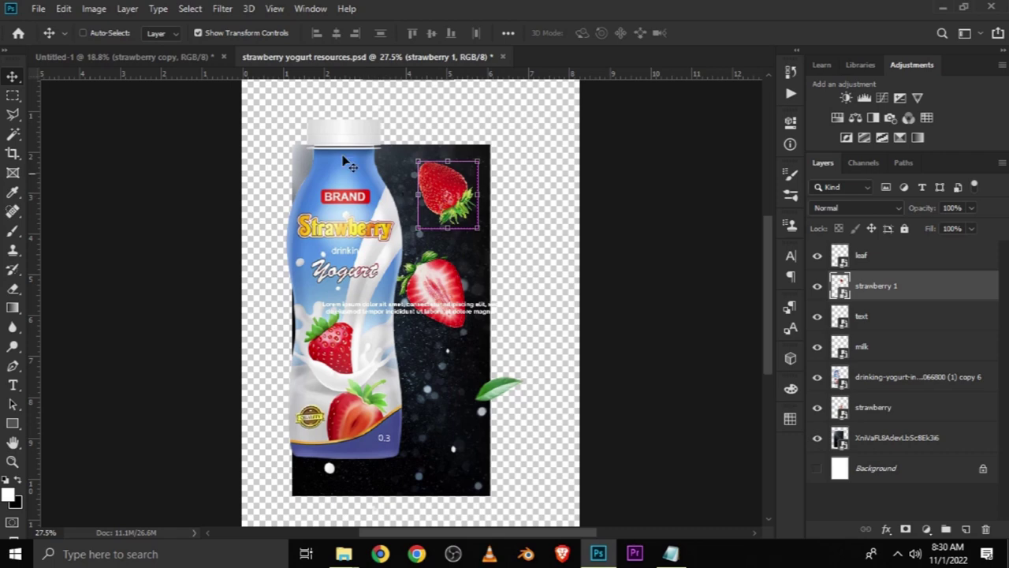
mouse_move(180, 64)
left_mouse_down()
mouse_move(359, 283)
mouse_move(448, 254)
left_mouse_up()
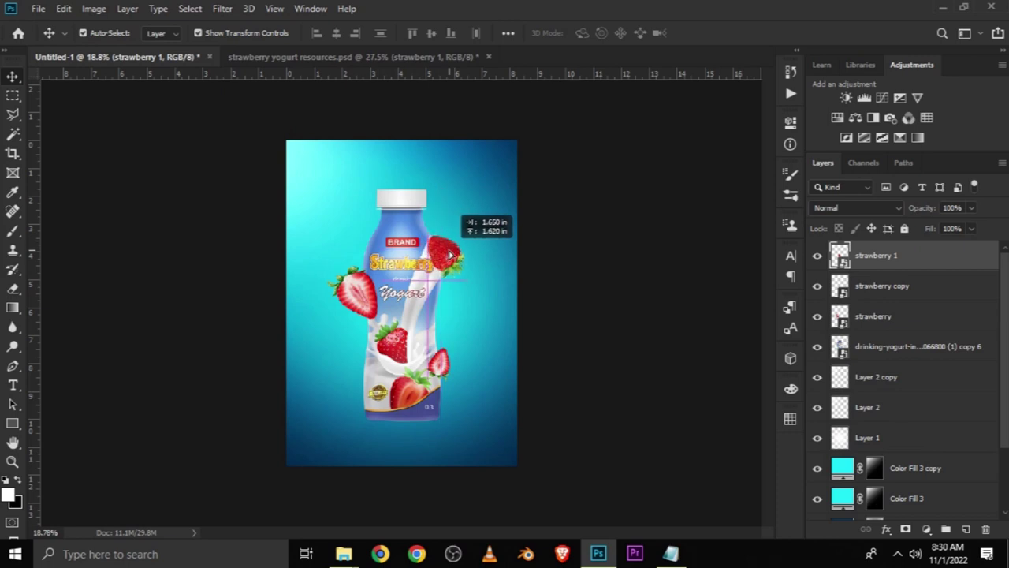
left_click_drag(448, 255, 443, 239)
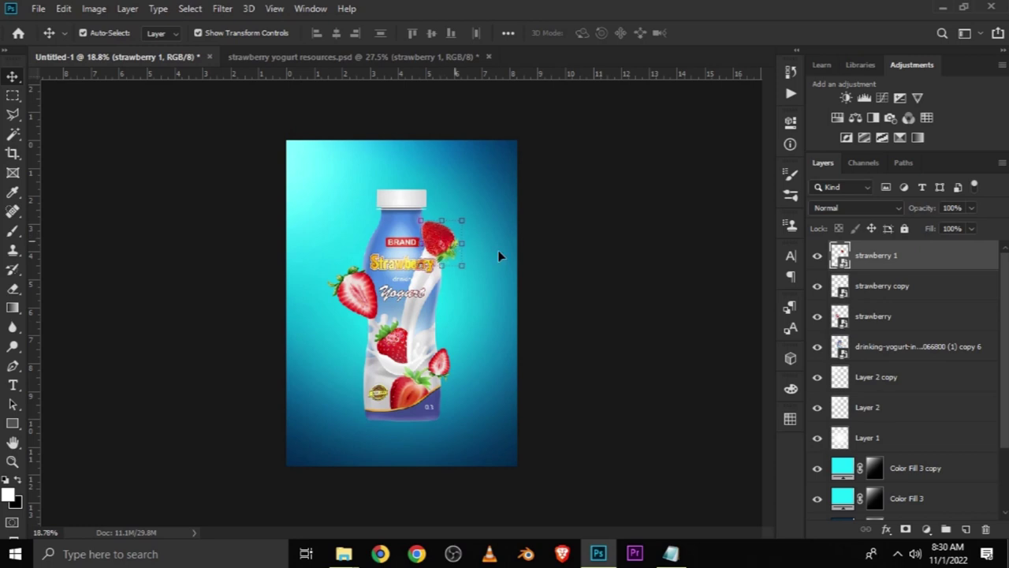
left_click(587, 308)
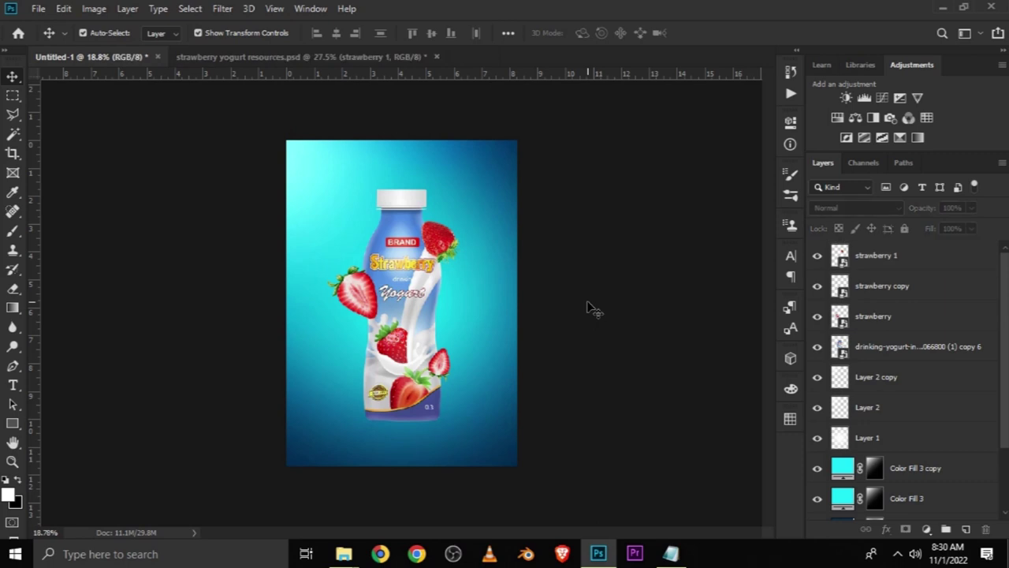
Step: Add a Curves adjustment layer to the poster
scroll(587, 312, "up", 1)
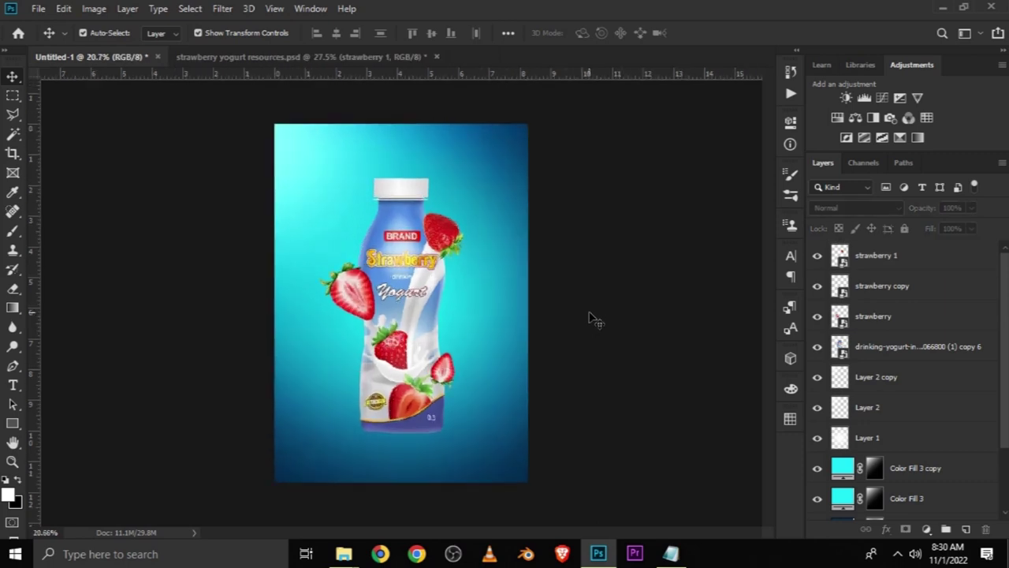
scroll(589, 315, "up", 1)
left_click(924, 527)
left_click(912, 341)
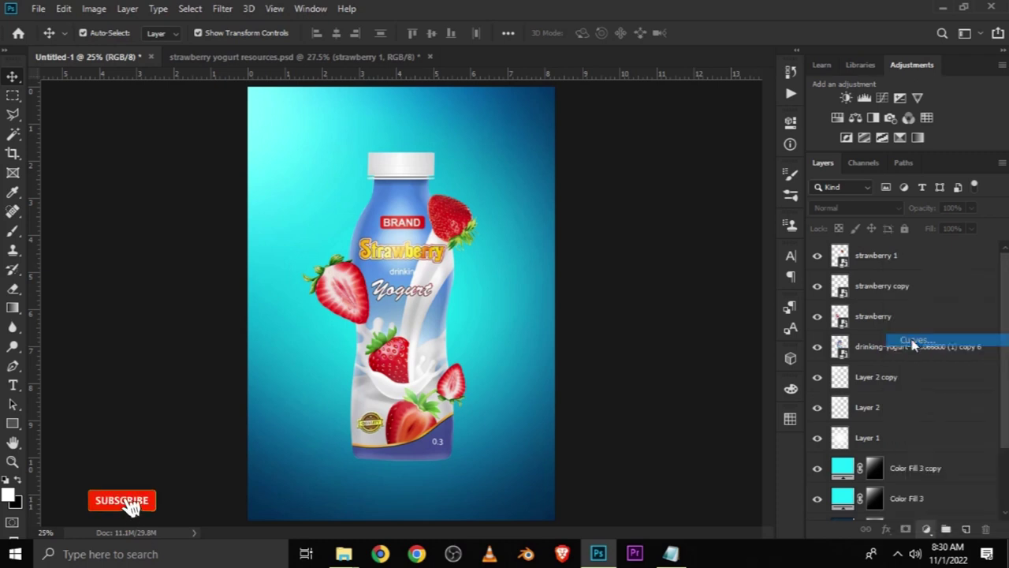
Step: Shape a slight S-curve in Curves, deepening shadows and brightening highlights
left_click_drag(644, 296, 653, 320)
left_click_drag(689, 278, 695, 280)
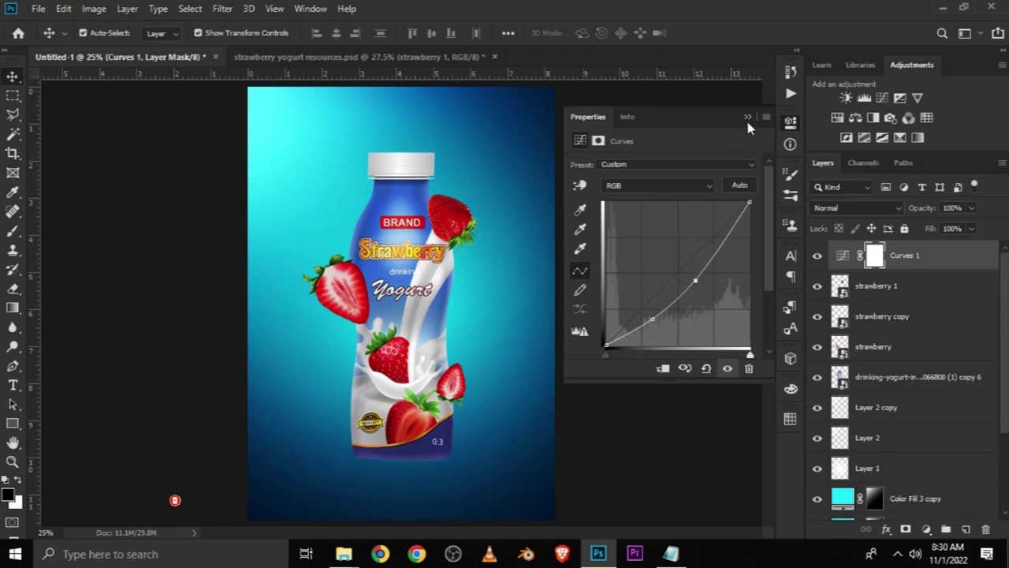
left_click(765, 108)
Step: Select the lorem ipsum text layer in the resources document
left_click(355, 57)
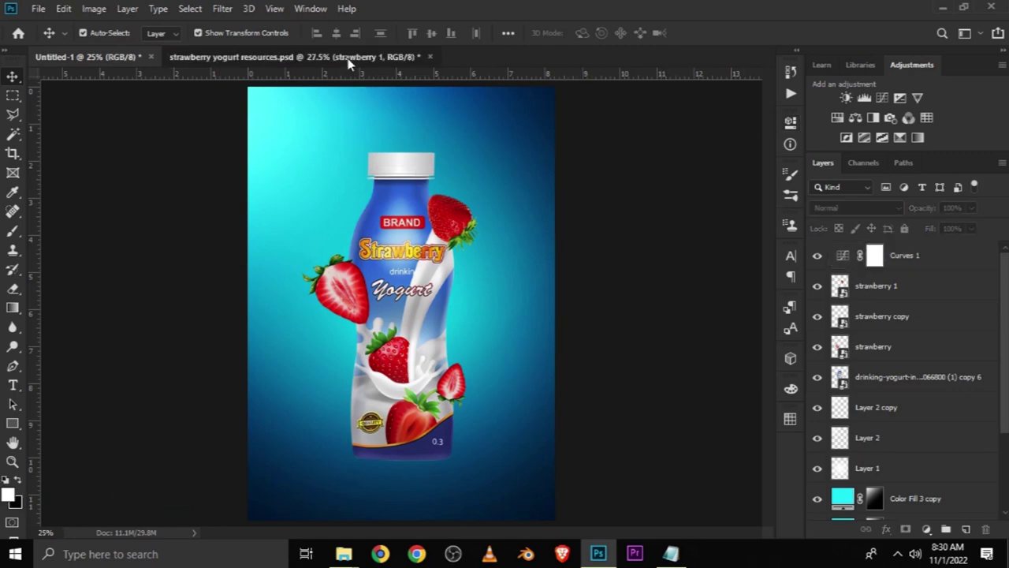
left_click(481, 333)
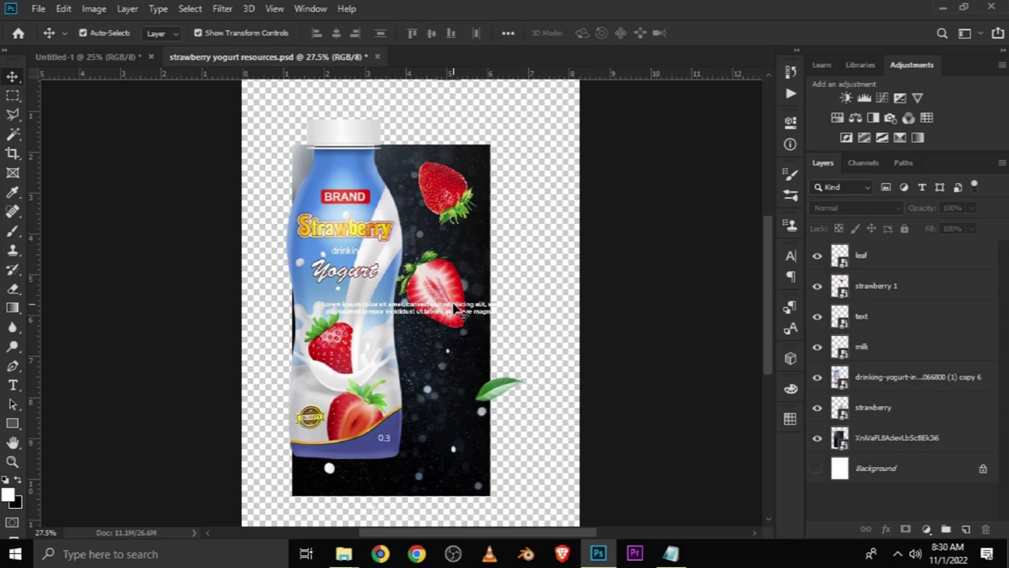
left_click(456, 309)
left_click(371, 310)
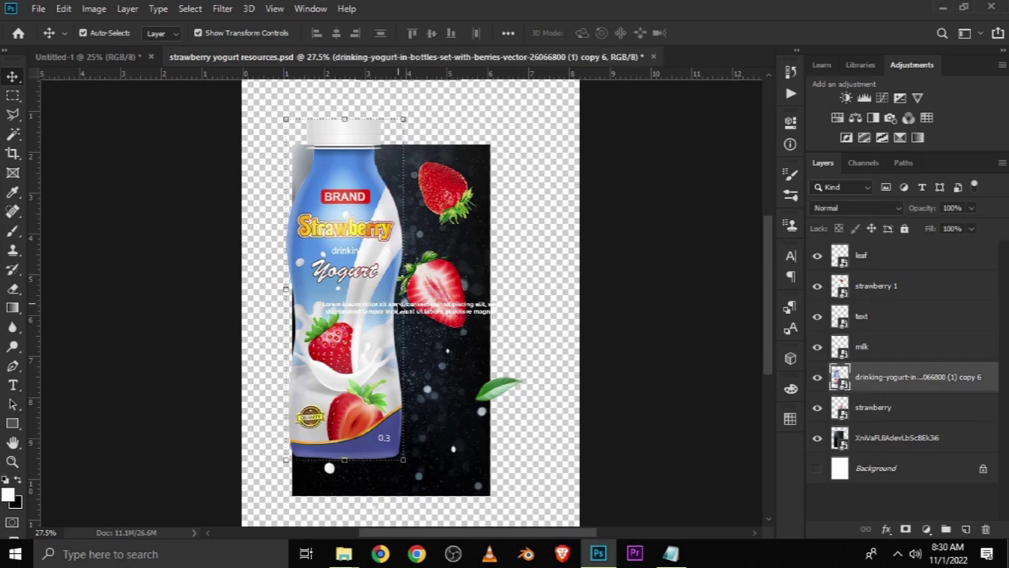
left_click(881, 323)
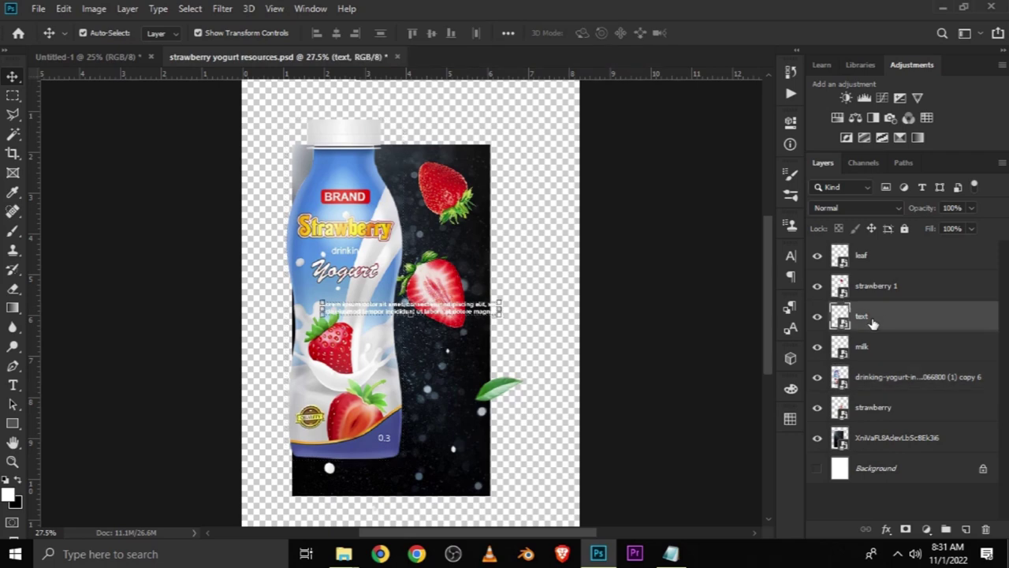
left_click(118, 32)
Step: Drop the text into the poster and position it centred near the bottom edge
left_click(99, 59)
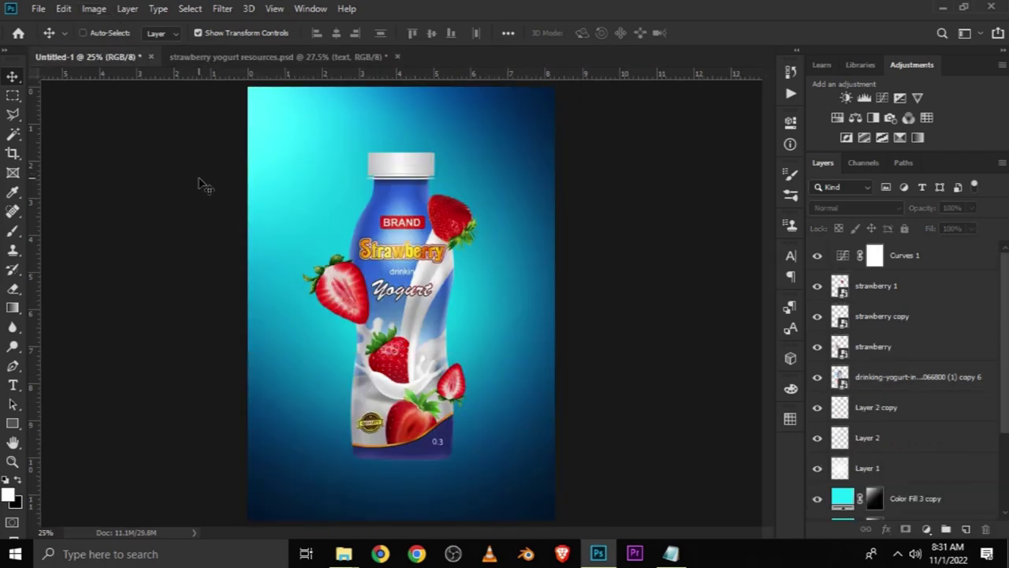
left_click_drag(203, 184, 204, 184)
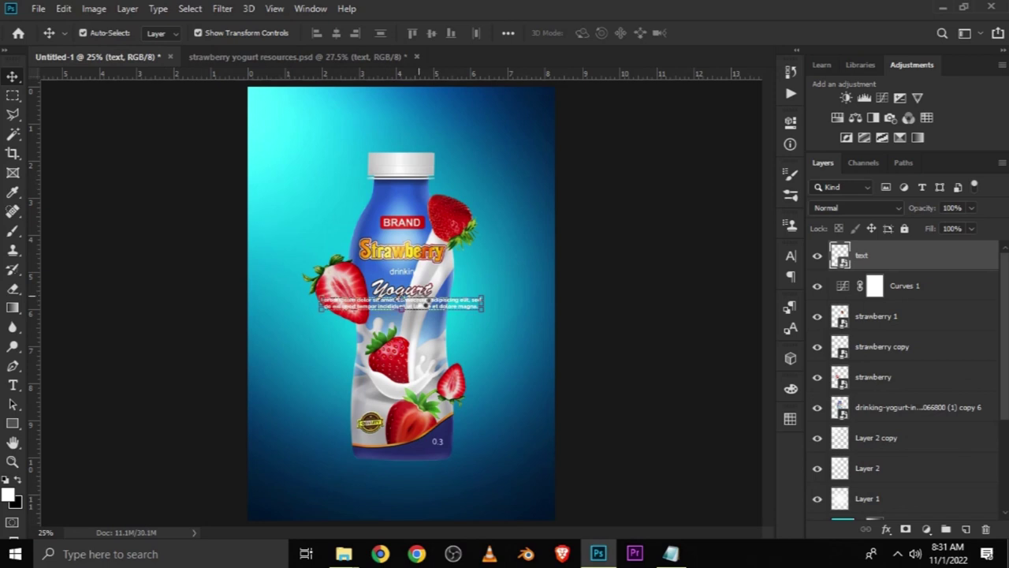
left_click_drag(424, 306, 426, 499)
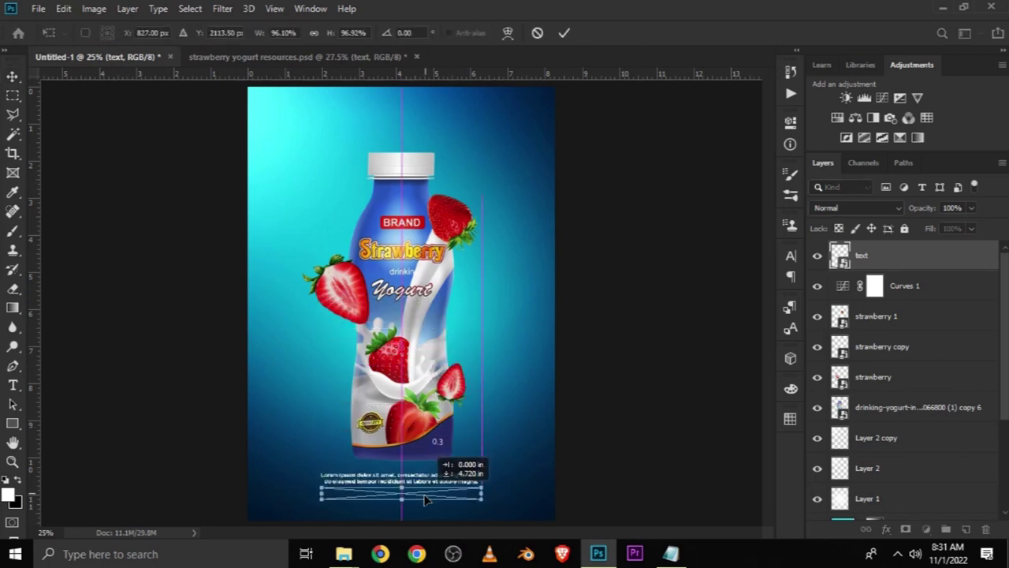
left_click_drag(425, 499, 427, 516)
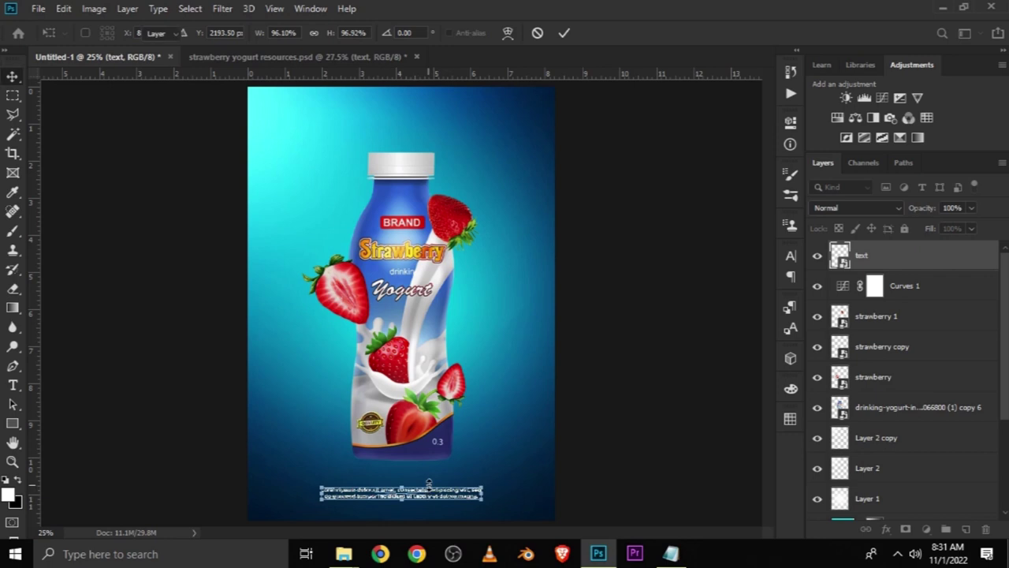
key("Return")
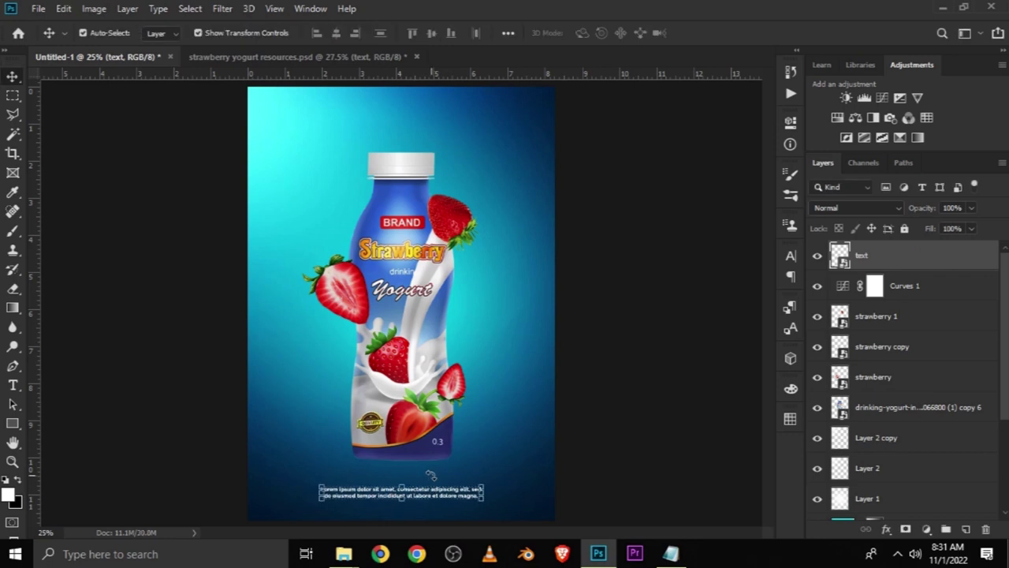
left_click(601, 423)
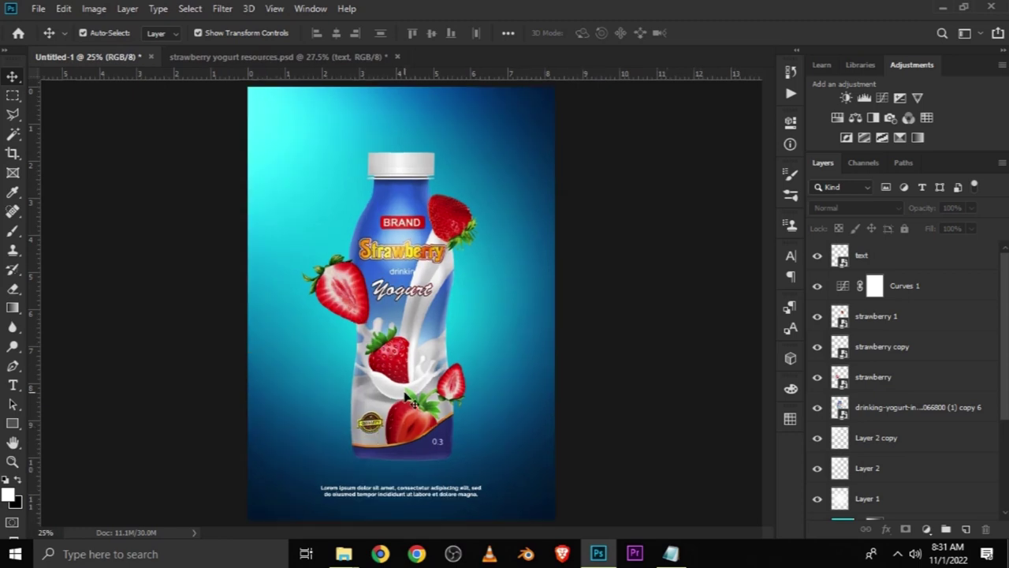
left_click(403, 309)
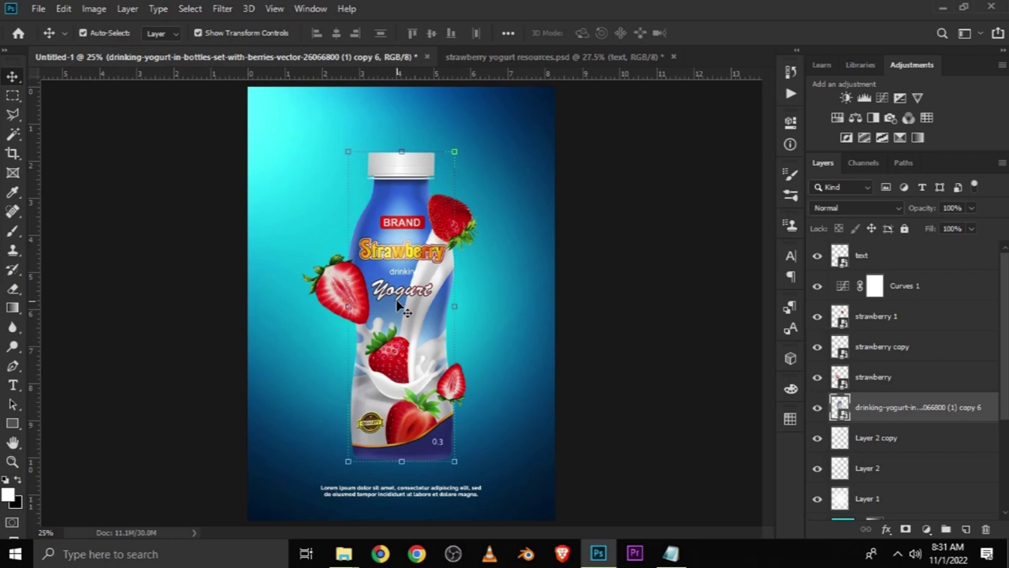
Step: Add an Exposure adjustment clipped to the bottle at -5.67, with its mask inverted to black
left_click(920, 529)
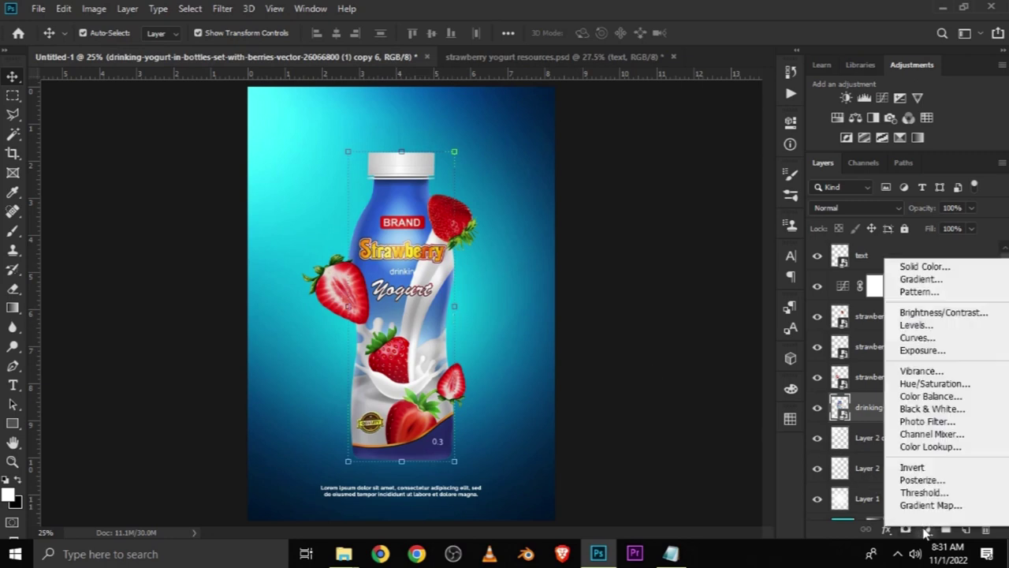
left_click(923, 349)
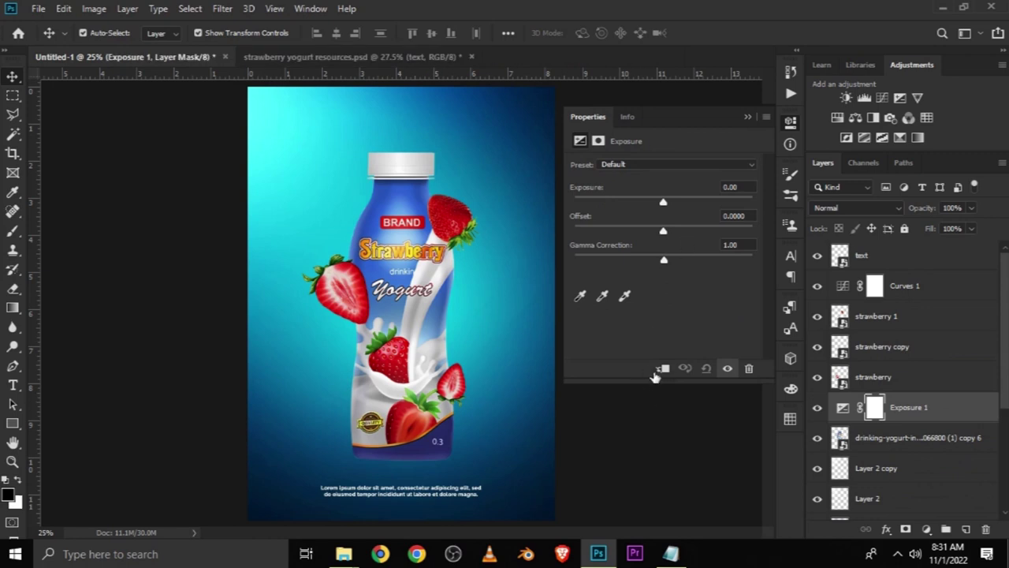
left_click(662, 368)
left_click_drag(663, 202, 607, 205)
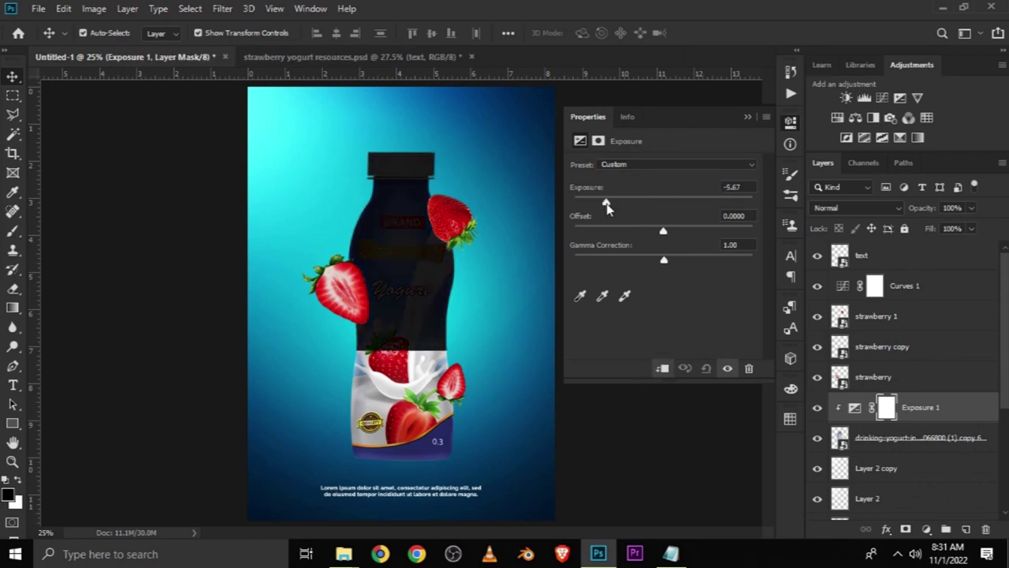
left_click(748, 116)
left_click(818, 407)
left_click(819, 407)
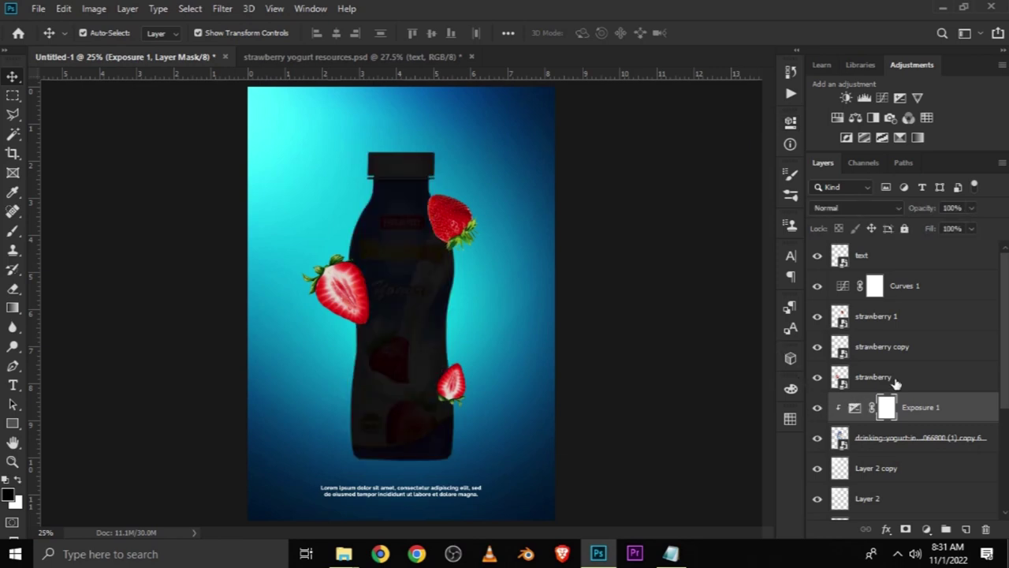
key("ctrl+i")
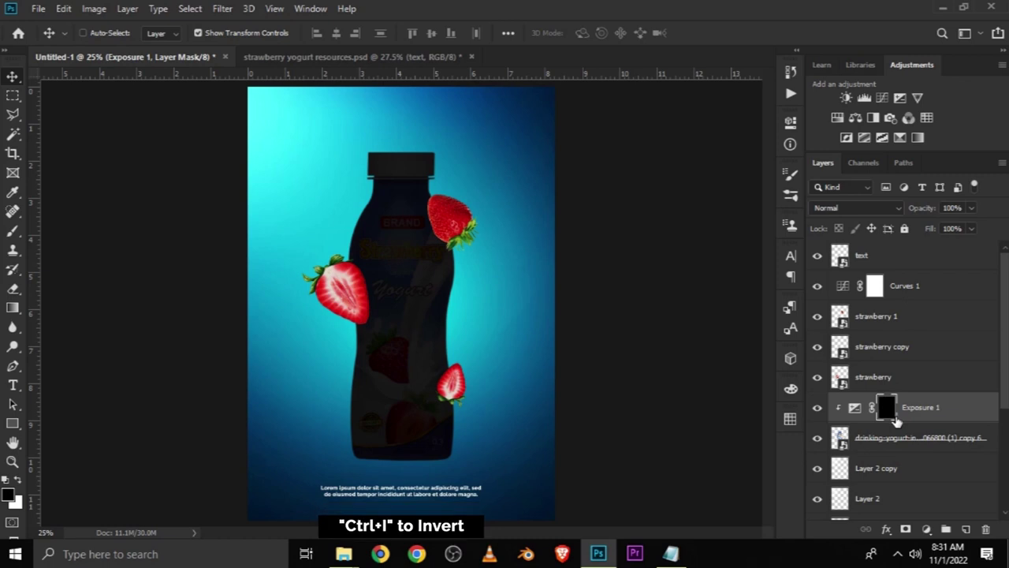
Step: Paint white on the Exposure 1 mask at 33% brush opacity over the strawberries
left_click(13, 230)
left_click(71, 232)
left_click(338, 37)
left_click_drag(340, 52, 293, 49)
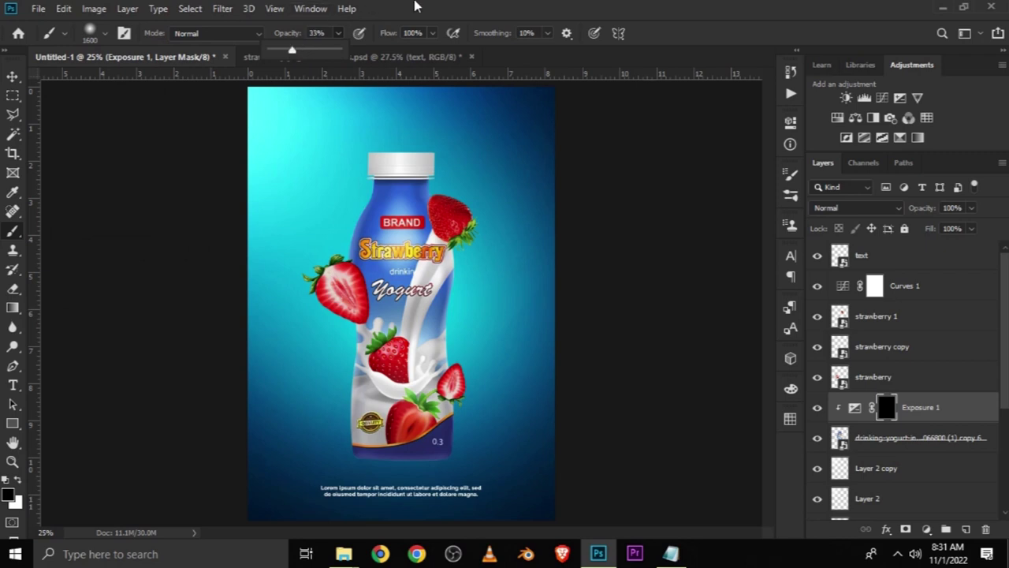
left_click(18, 483)
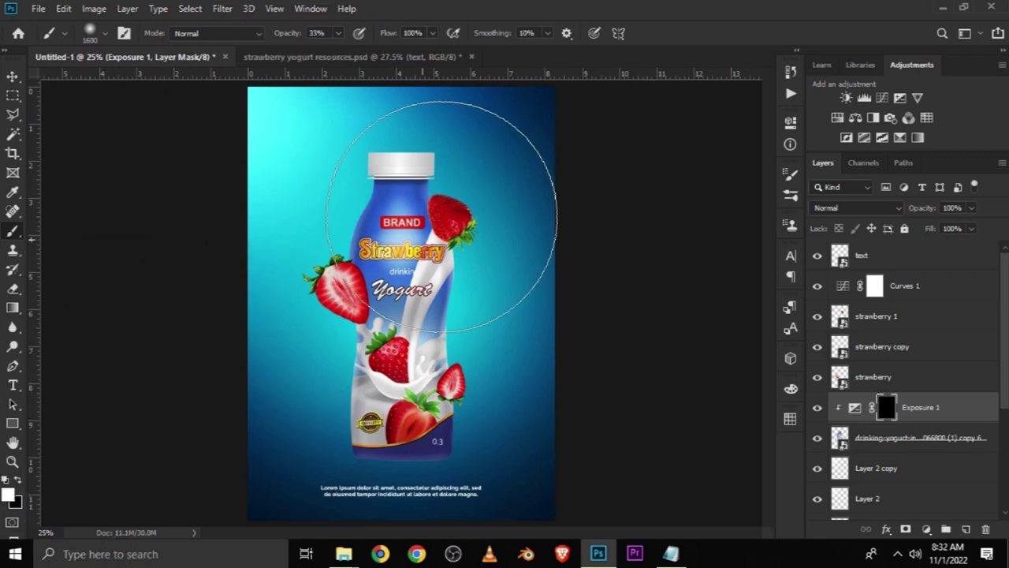
key("bracketleft")
key("bracketleft")
key("bracketleft")
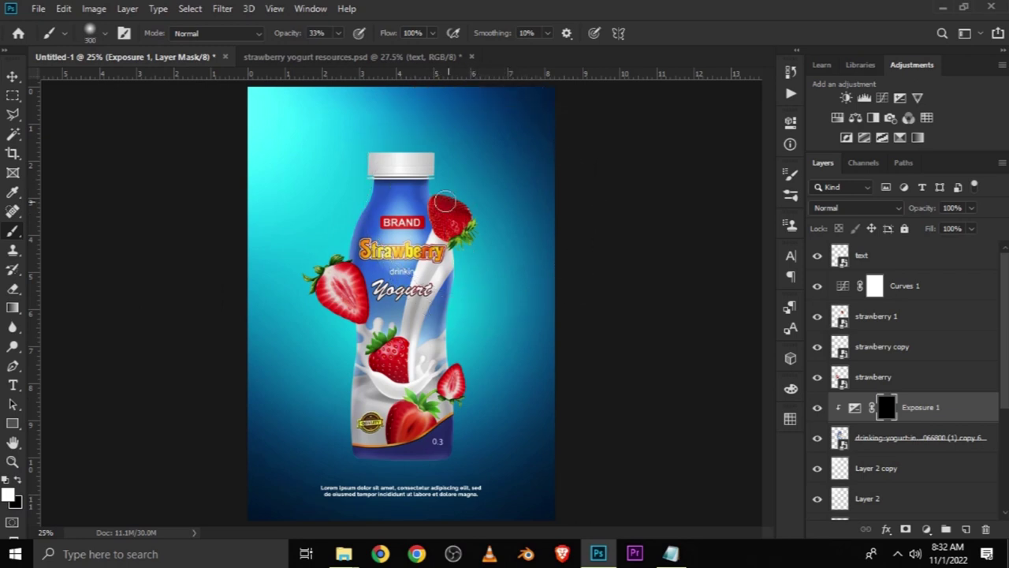
key("bracketright")
left_click_drag(435, 213, 464, 298)
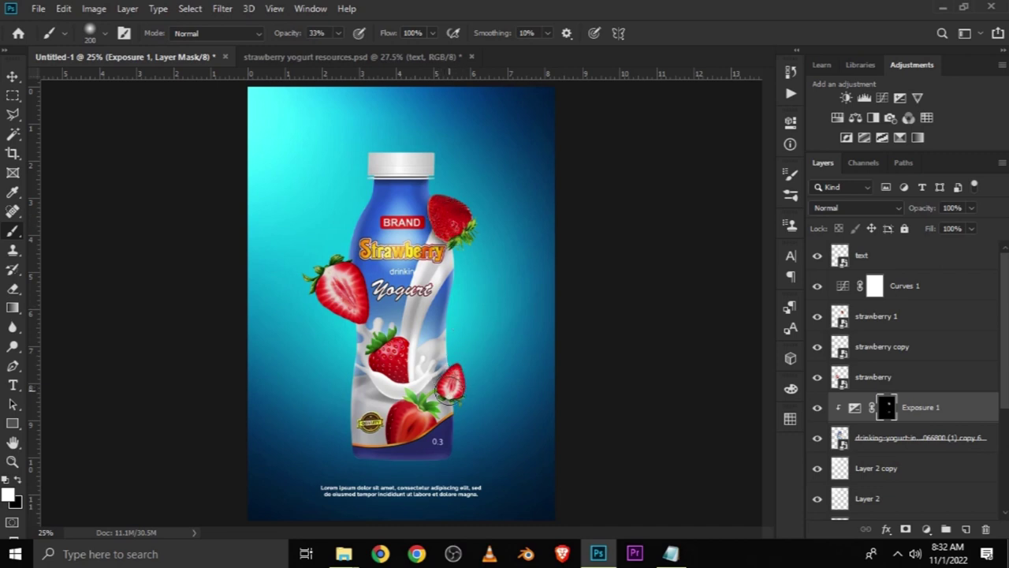
key("bracketright")
key("bracketright")
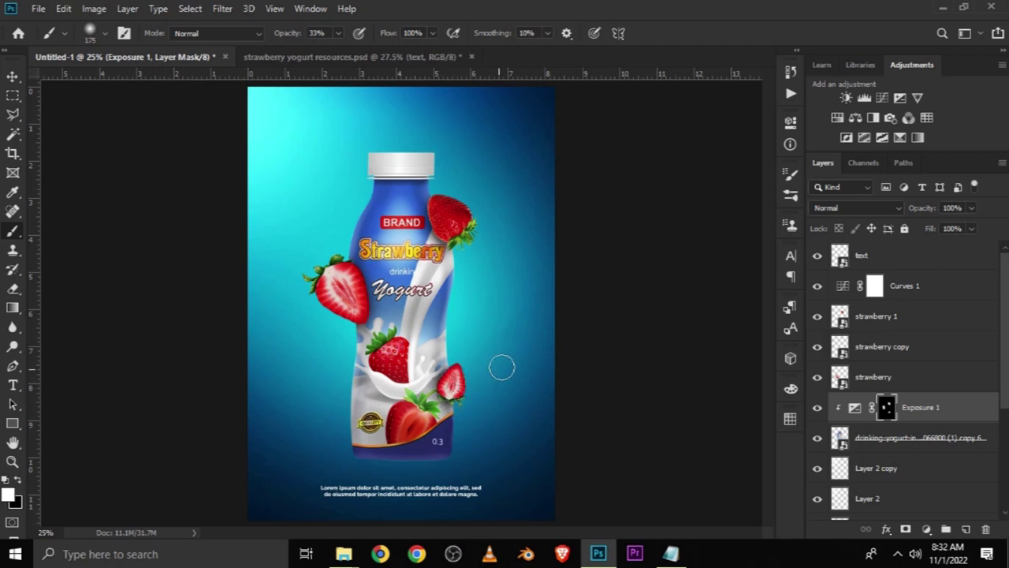
left_click(12, 77)
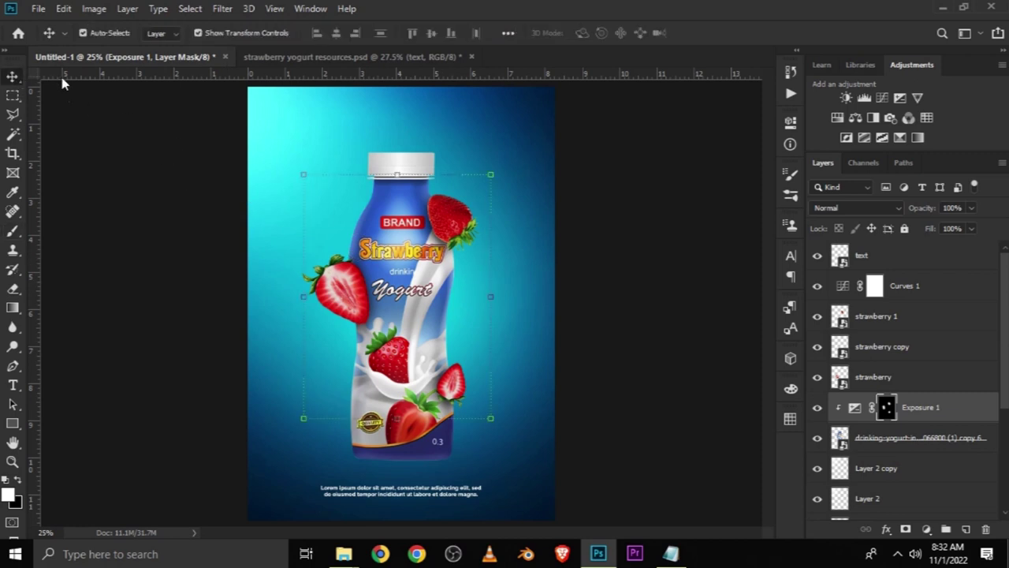
Step: Compare Exposure 1 on and off, then select the drinking-yogurt bottle layer
left_click(119, 193)
left_click(817, 406)
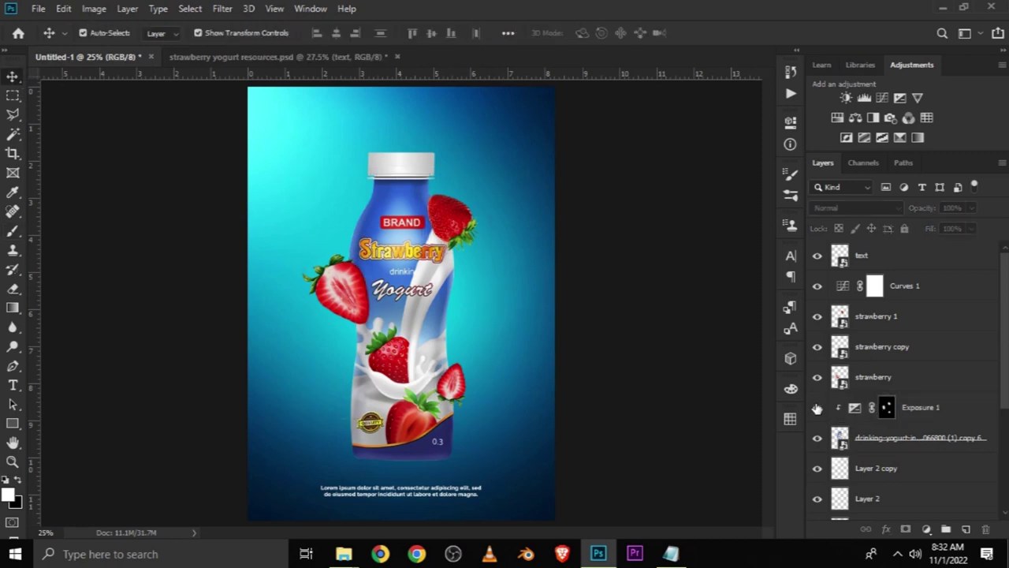
left_click(817, 406)
left_click(430, 294)
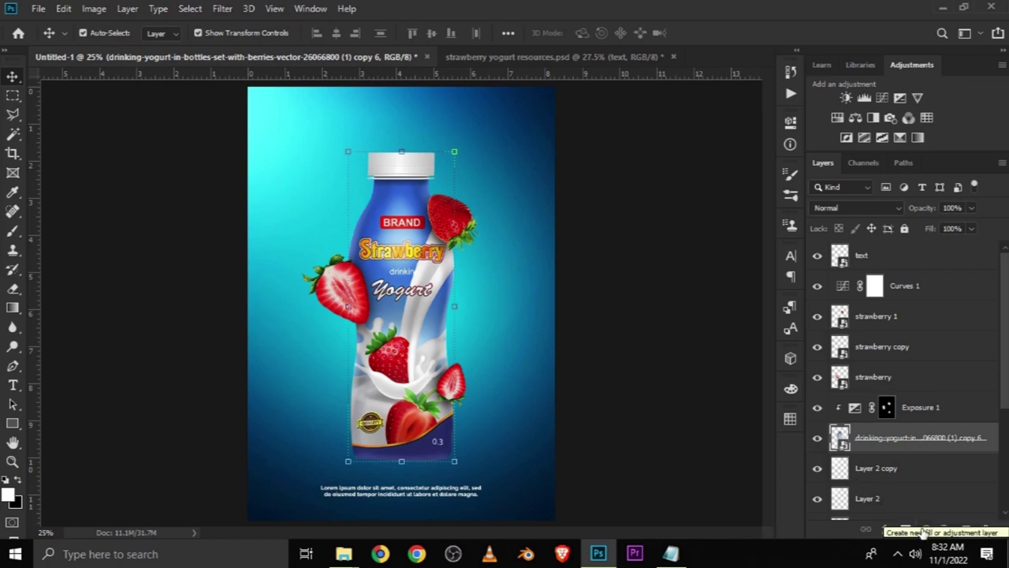
left_click(817, 438)
left_click(818, 439)
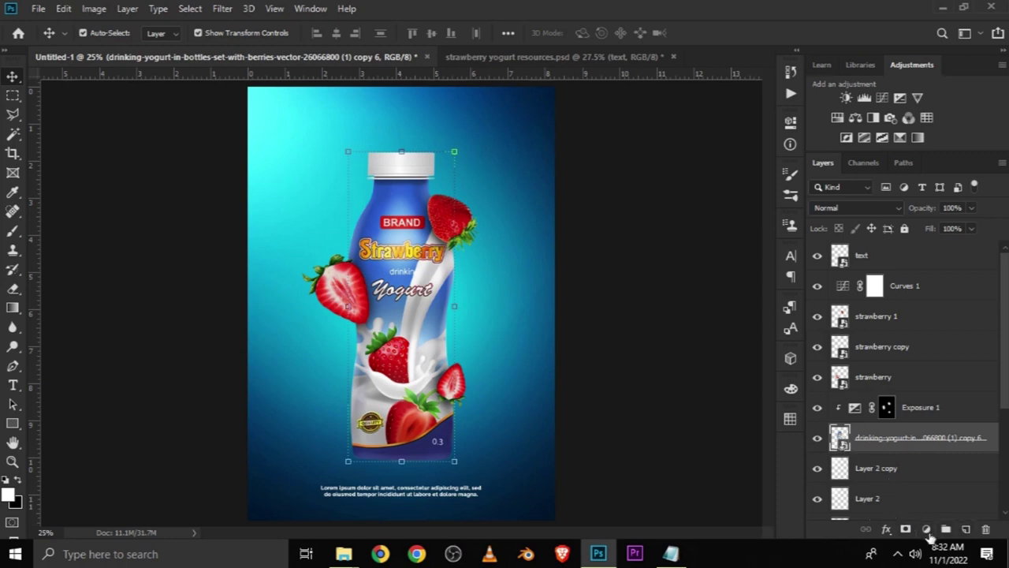
Step: Add an Exposure 2 adjustment with raised exposure and invert its mask to black
left_click(928, 531)
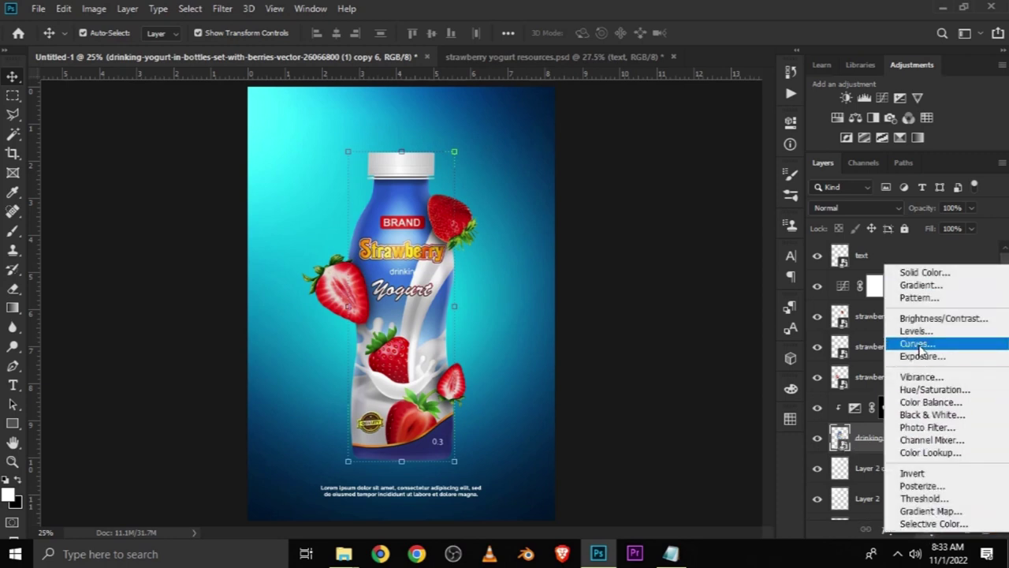
left_click(918, 357)
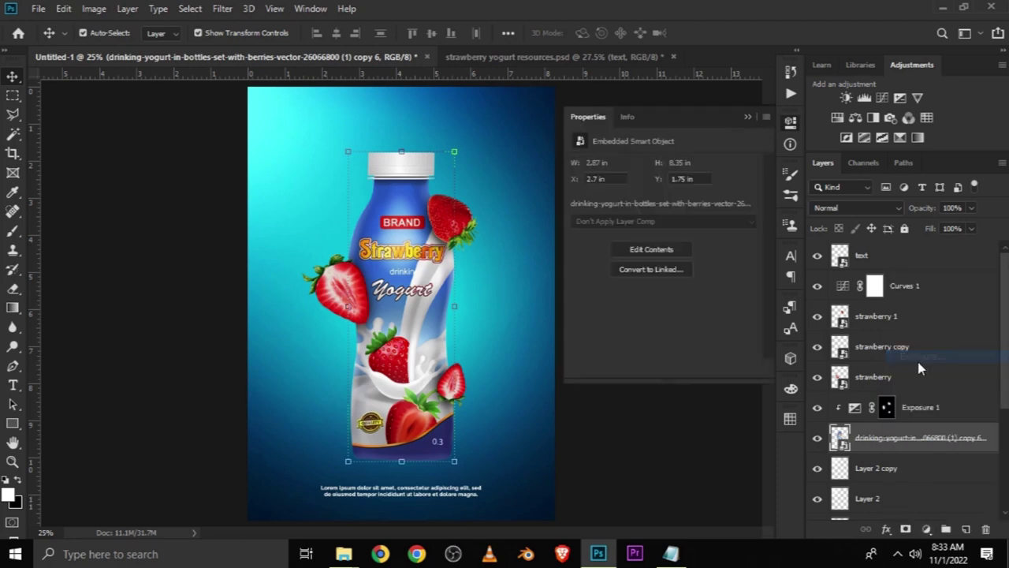
mouse_move(664, 202)
left_mouse_down()
mouse_move(624, 203)
mouse_move(707, 207)
mouse_move(691, 207)
left_mouse_up()
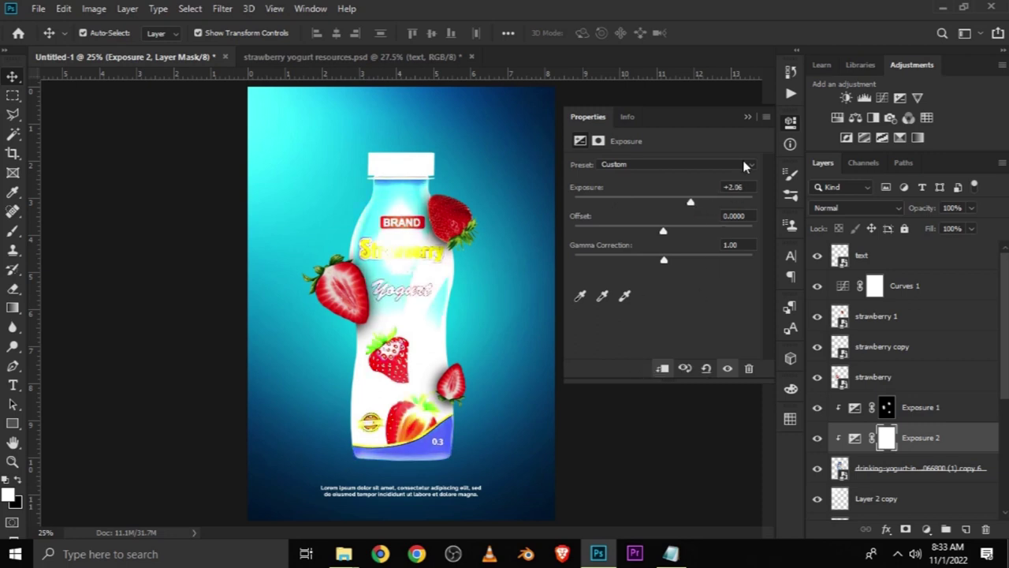
left_click(748, 118)
left_click(815, 439)
left_click(815, 439)
key("ctrl+i")
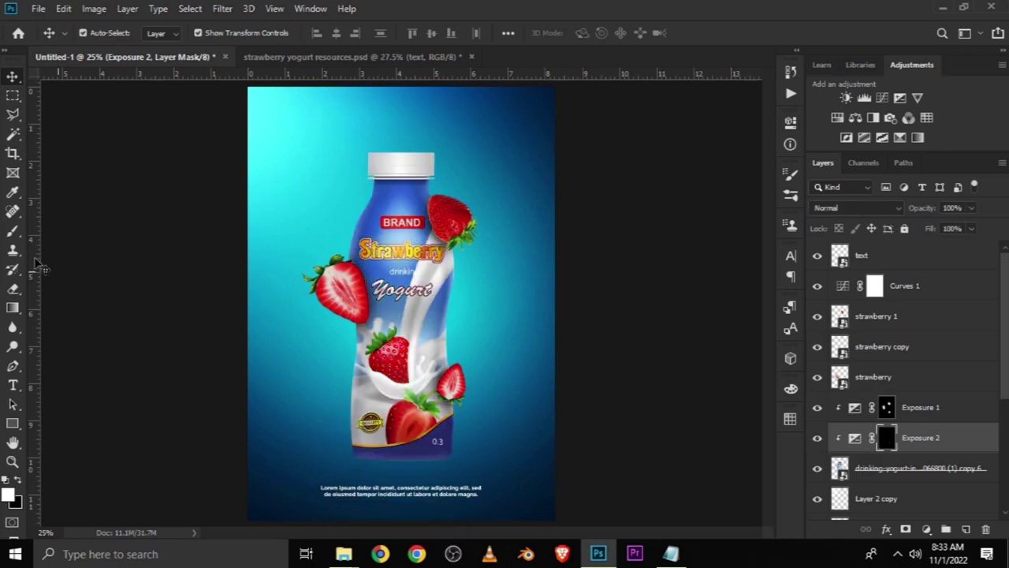
Step: Paint white down the bottle's left edge on the Exposure 2 mask, then tone it back with black
left_click(12, 230)
left_click(66, 232)
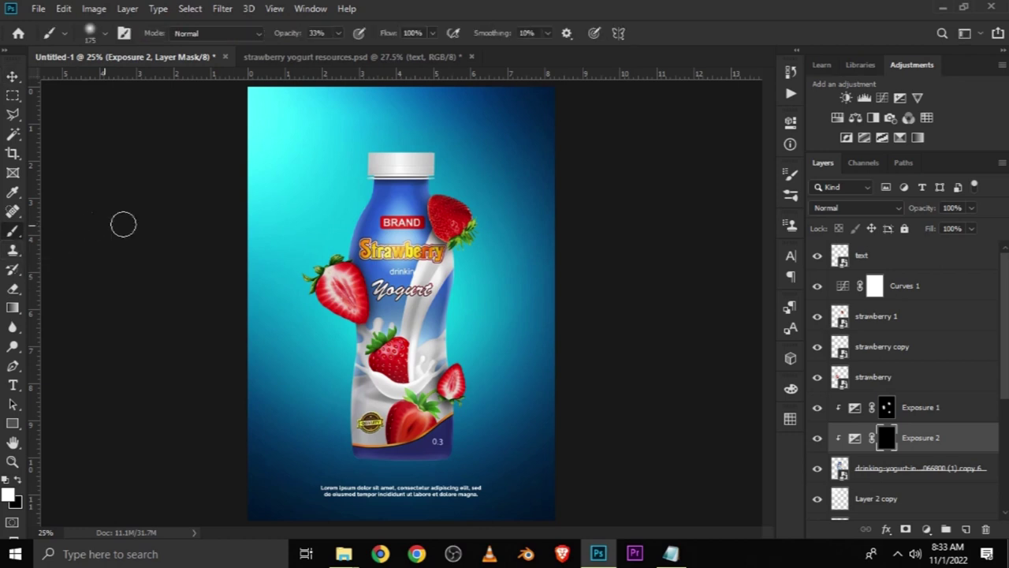
scroll(362, 198, "up", 3)
key("bracketleft")
key("bracketleft")
mouse_move(368, 169)
left_mouse_down()
mouse_move(330, 321)
mouse_move(330, 392)
left_mouse_up()
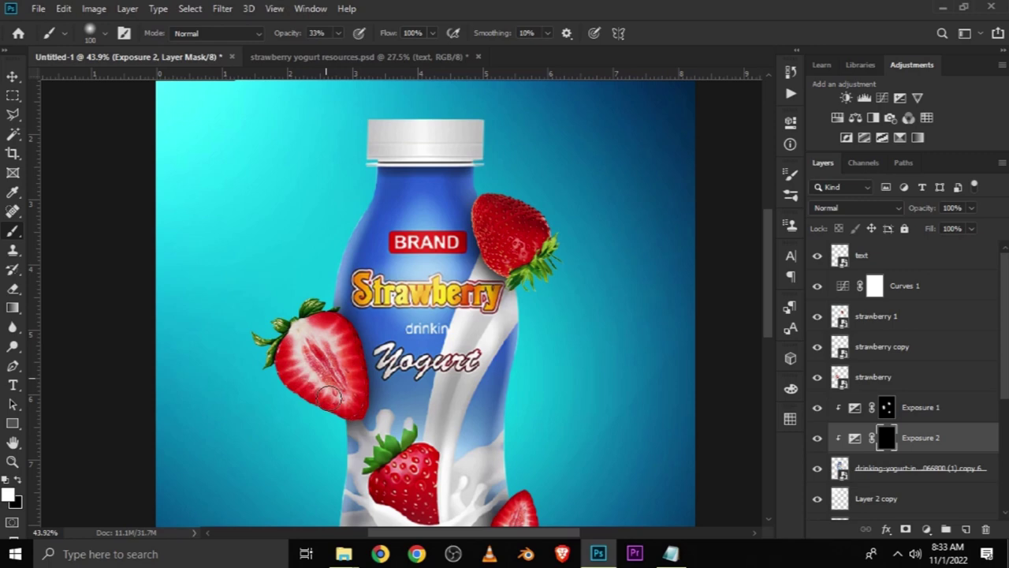
left_click_drag(368, 168, 327, 337)
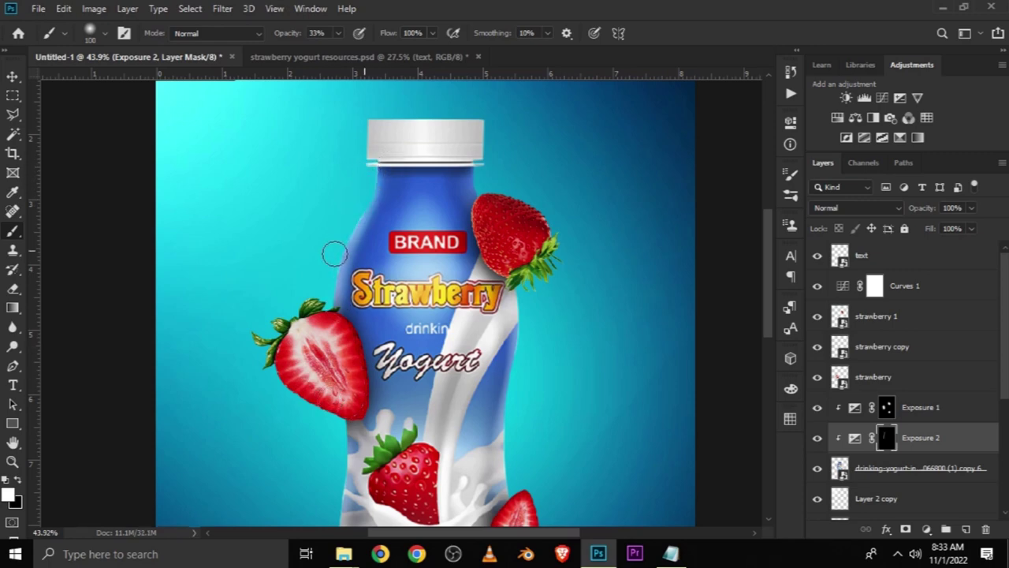
left_click(17, 481)
mouse_move(468, 173)
left_mouse_down()
mouse_move(386, 217)
mouse_move(351, 323)
mouse_move(369, 241)
mouse_move(354, 301)
left_mouse_up()
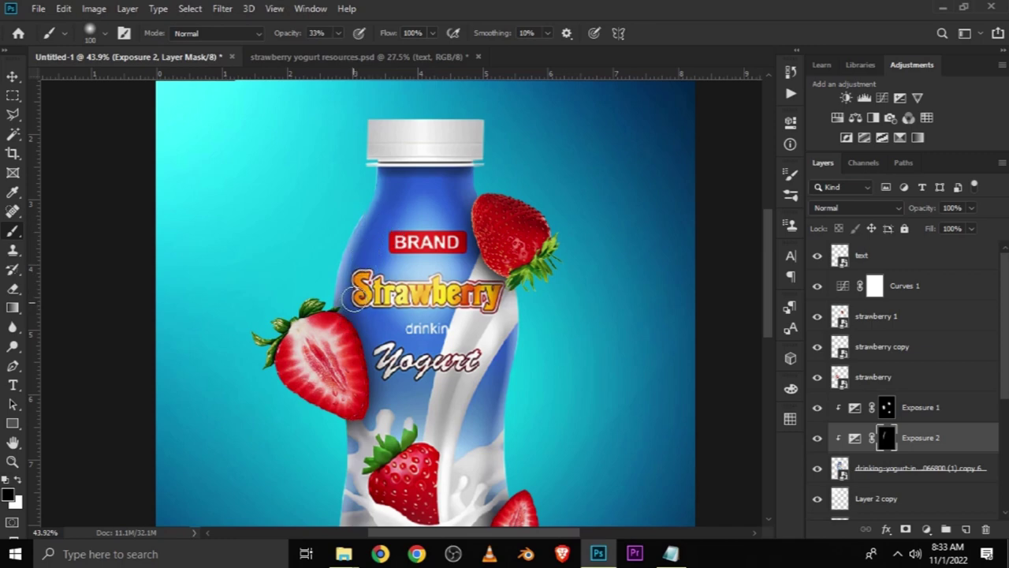
left_click(926, 530)
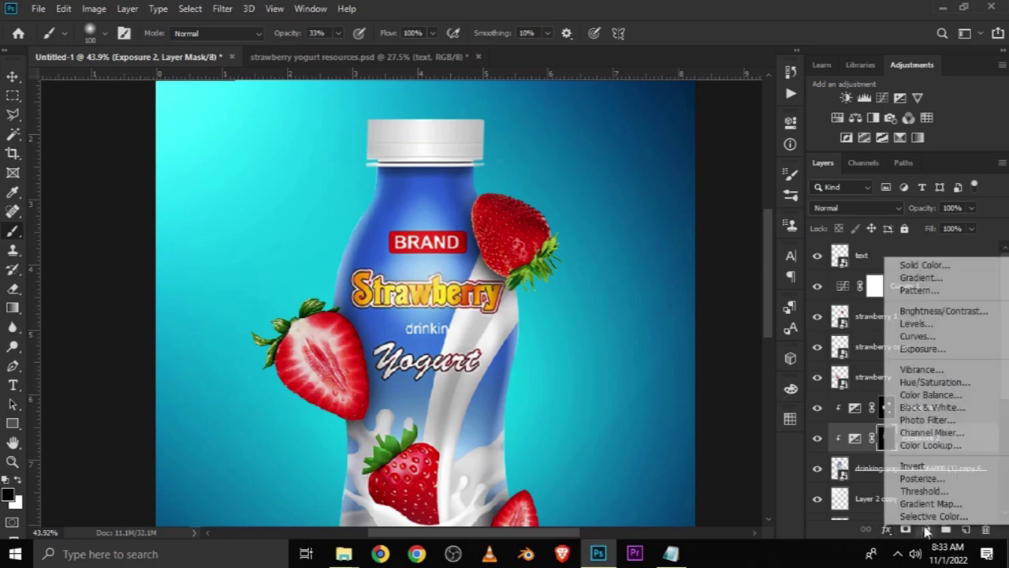
Step: Add a Solid Color fill sampled from the cyan background, blended in Screen mode
left_click(942, 269)
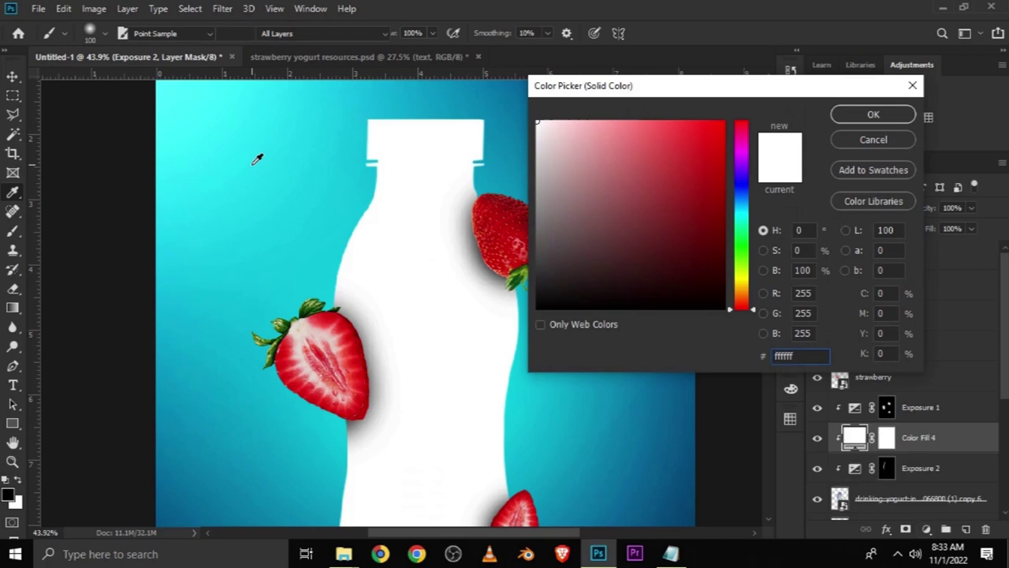
left_click(256, 162)
left_click(873, 115)
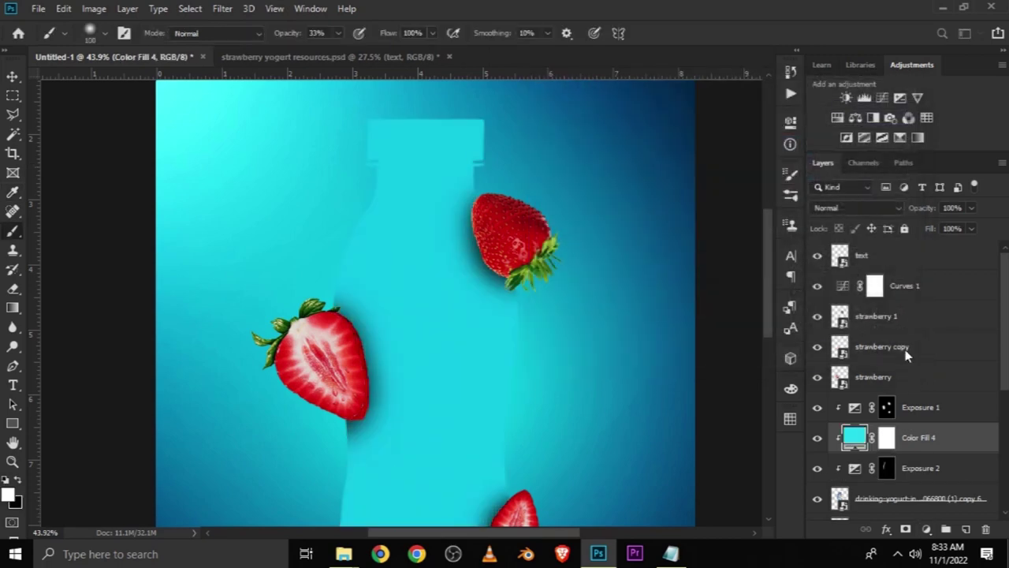
left_click(852, 208)
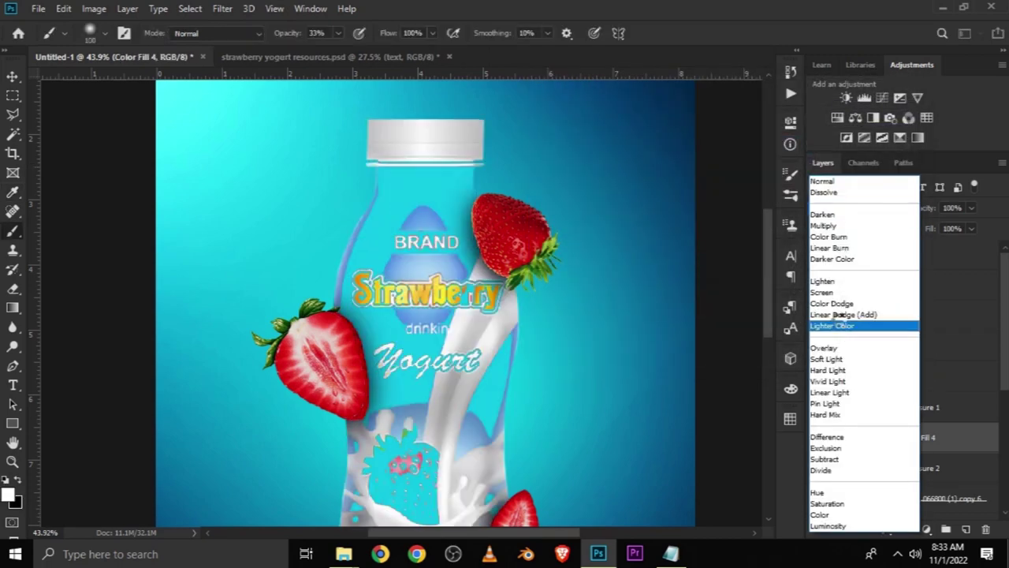
left_click(825, 292)
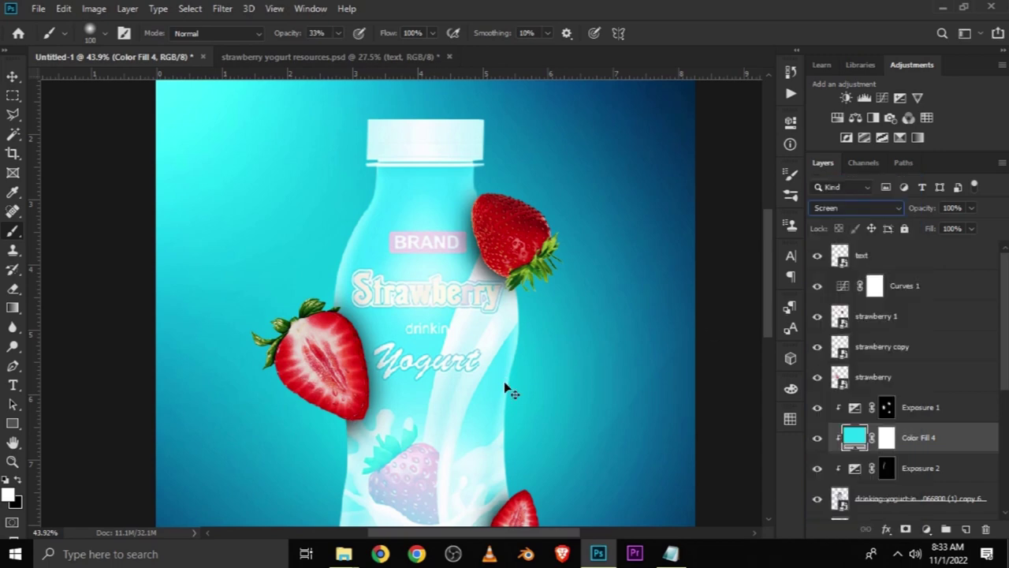
Step: Invert the Color Fill 4 mask so the cyan tint shows only on the bottle's left edge
left_click(886, 440)
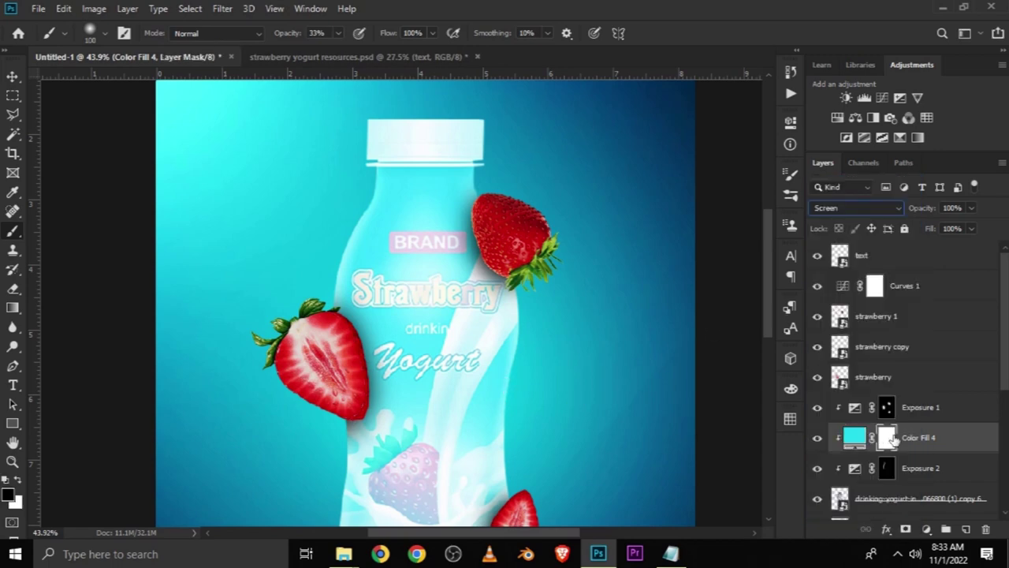
key("ctrl+i")
left_click(18, 479)
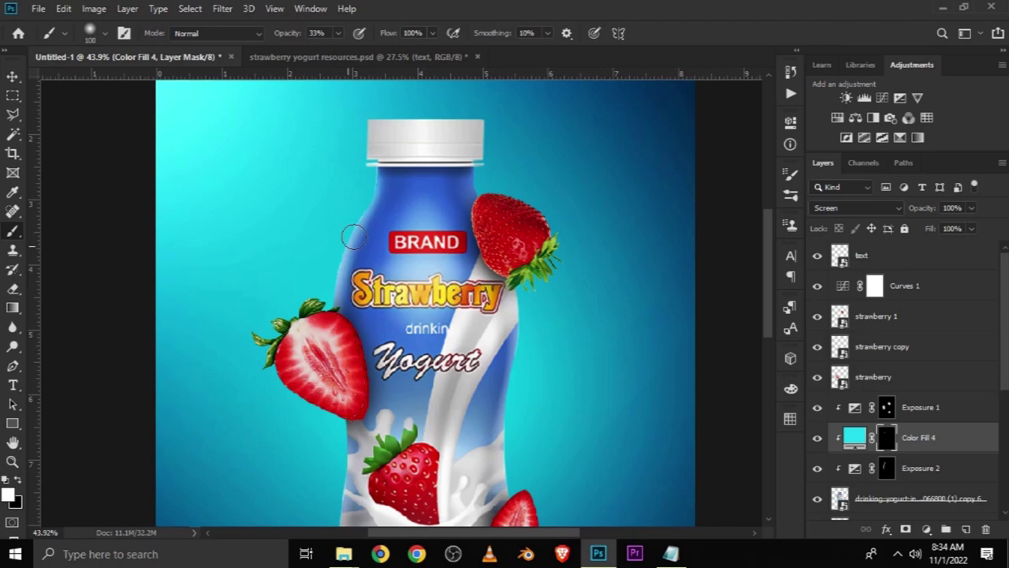
left_click(817, 437)
left_click(817, 438)
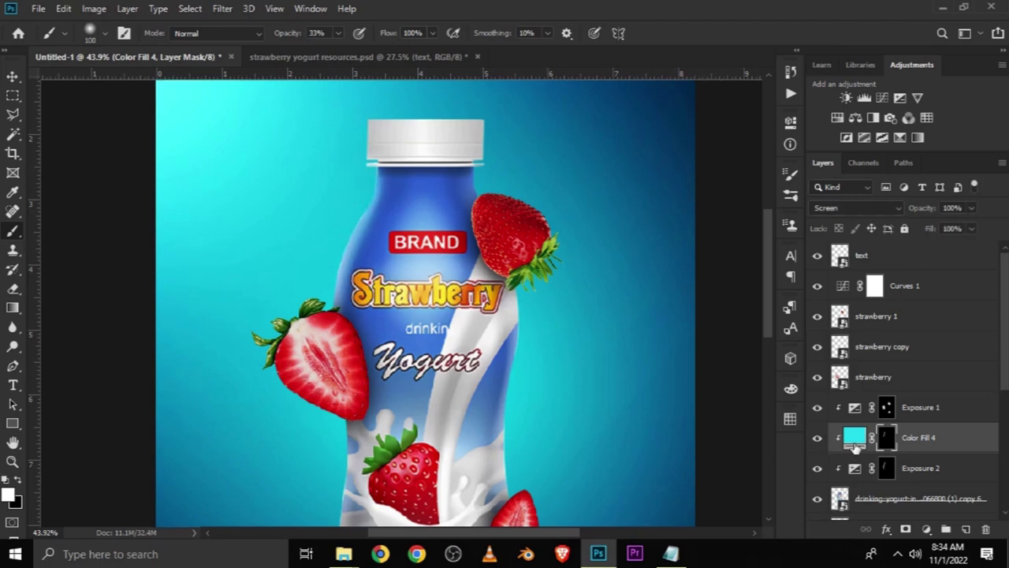
left_click(17, 479)
key("ctrl+minus")
key("ctrl+minus")
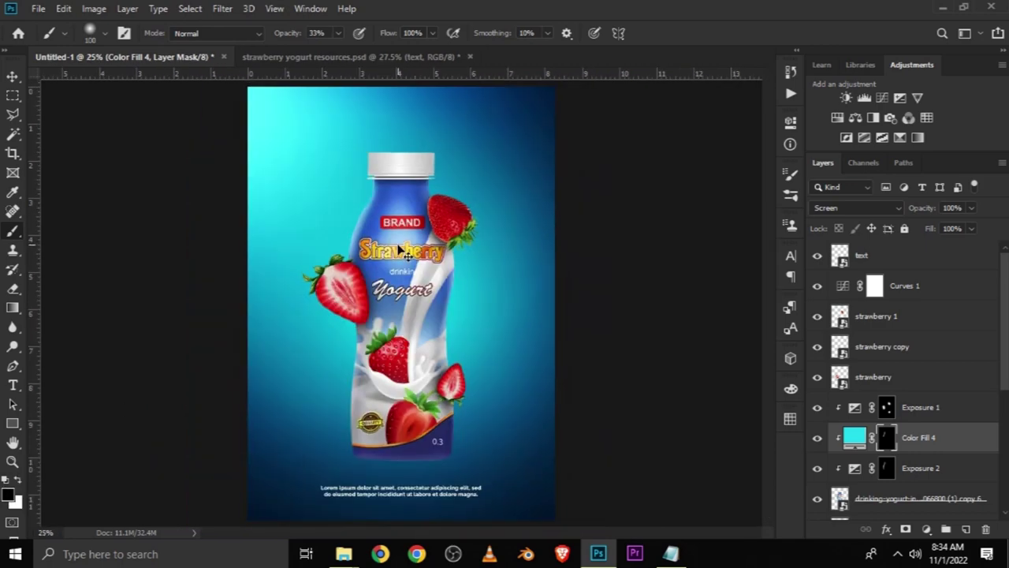
Step: Bring the leaf from the resources file into the poster at the bottle's upper left
key("v")
left_click(118, 314)
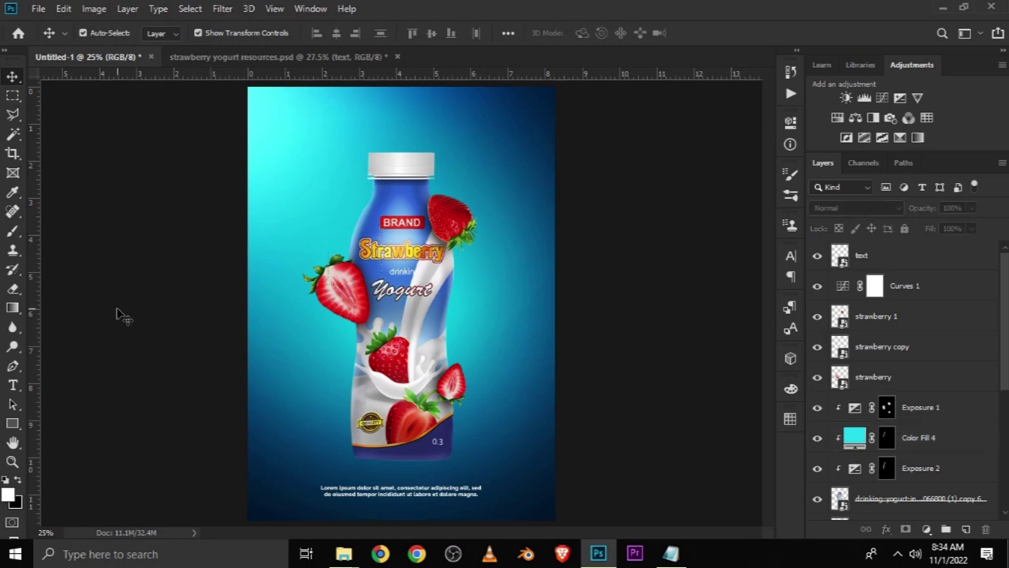
left_click(284, 55)
left_click(504, 392)
left_click(500, 390)
key("ctrl")
mouse_move(496, 387)
left_mouse_down()
mouse_move(94, 66)
mouse_move(201, 123)
left_mouse_up()
mouse_move(400, 309)
left_mouse_down()
mouse_move(333, 212)
mouse_move(377, 213)
left_mouse_up()
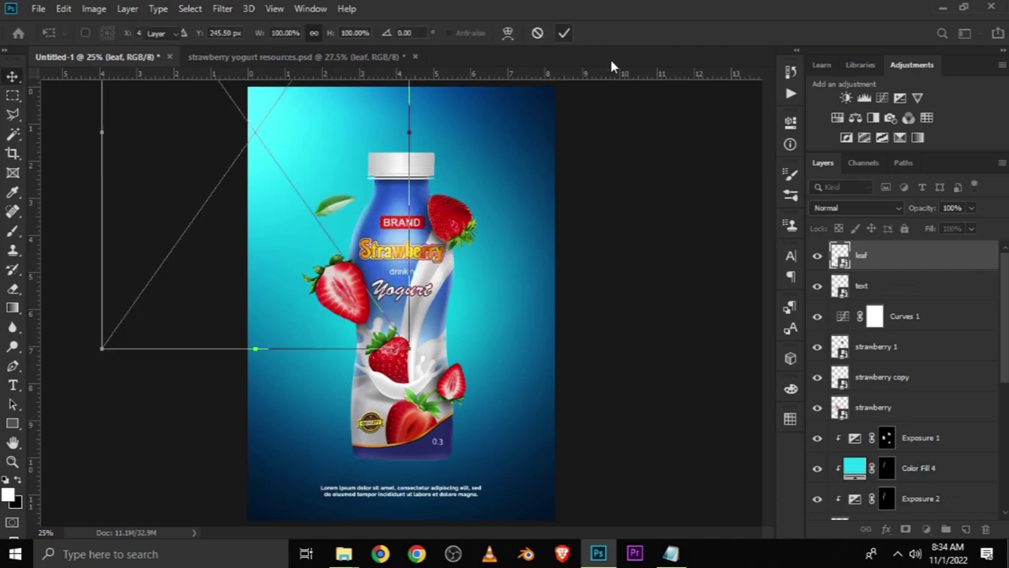
left_click(563, 32)
Step: Convert the leaf to a smart object and rotate it about 30 degrees
right_click(905, 268)
left_click(789, 133)
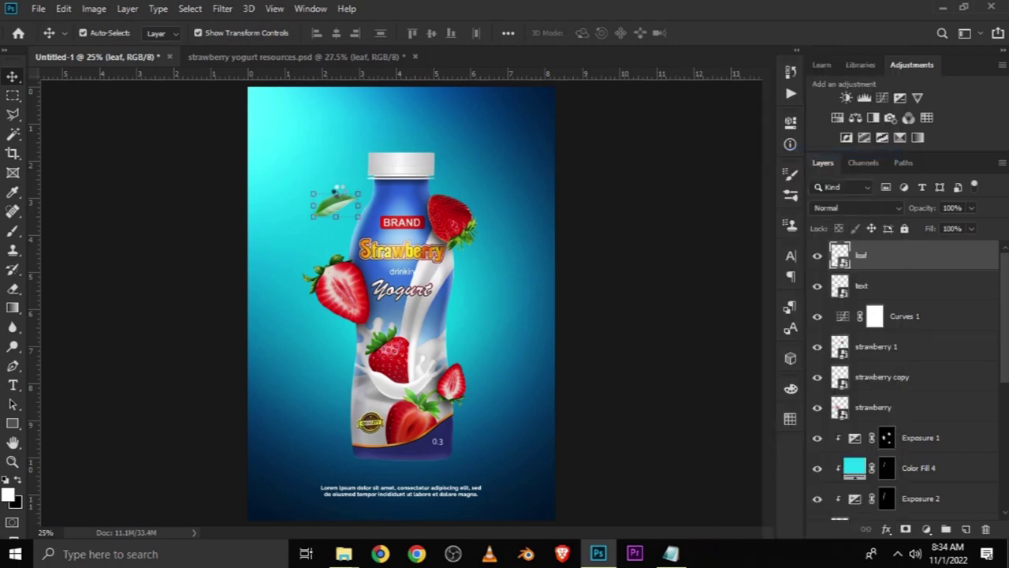
key("ctrl+t")
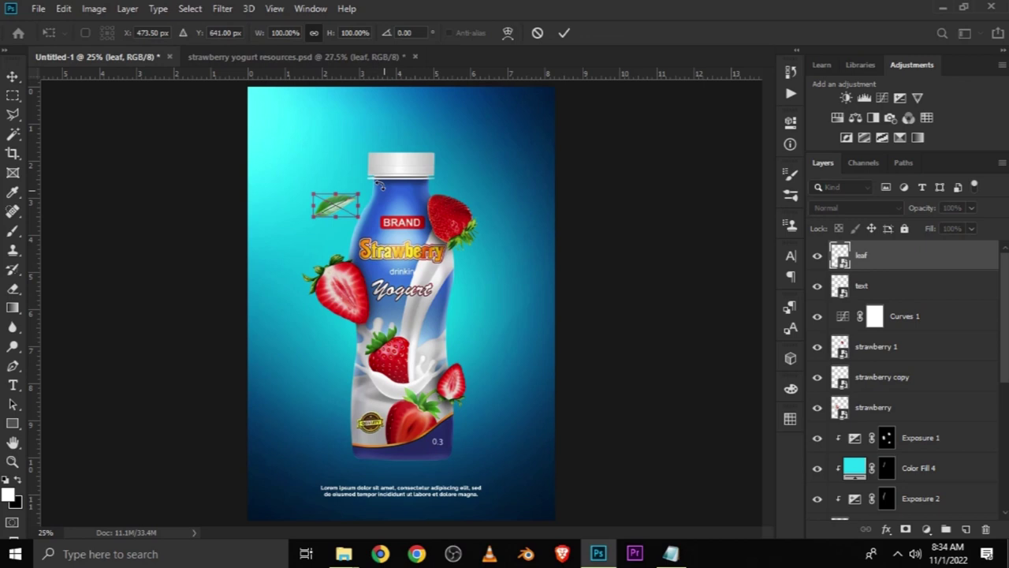
left_click_drag(381, 194, 370, 170)
key("Return")
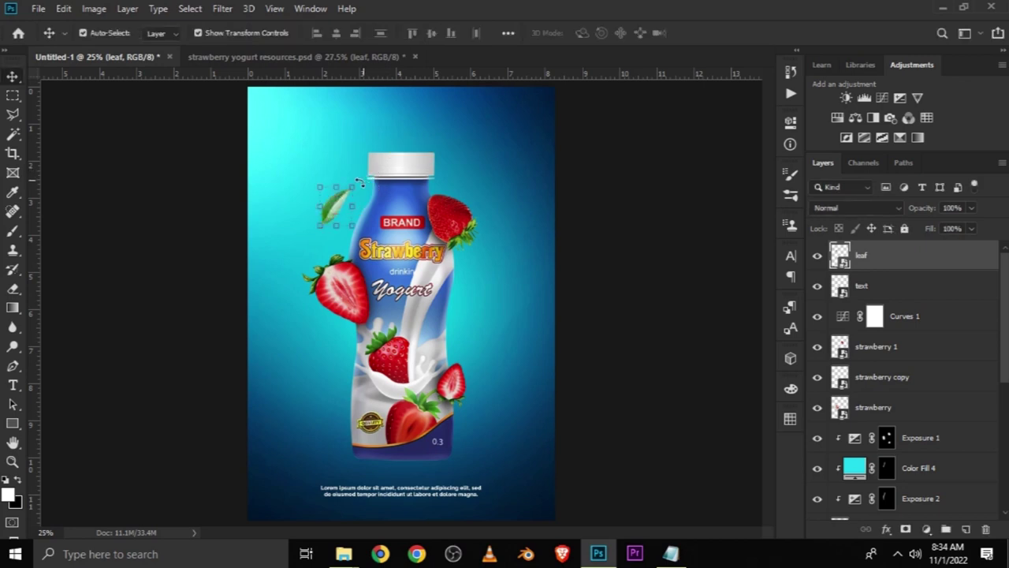
Step: Duplicate the leaf, moving and rotating the copy beside the bottle's right side
key("ctrl+j")
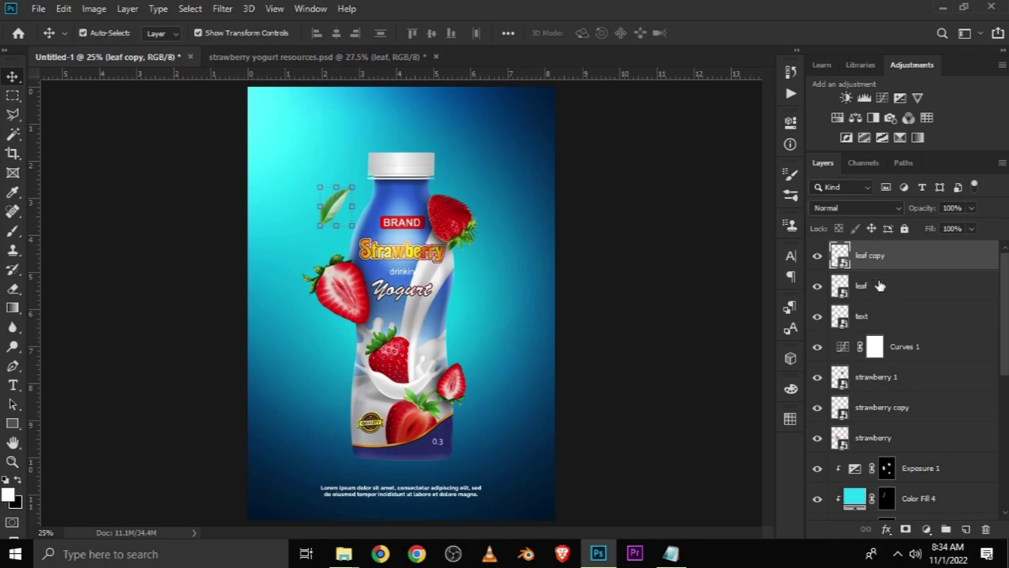
left_click_drag(323, 217, 476, 325)
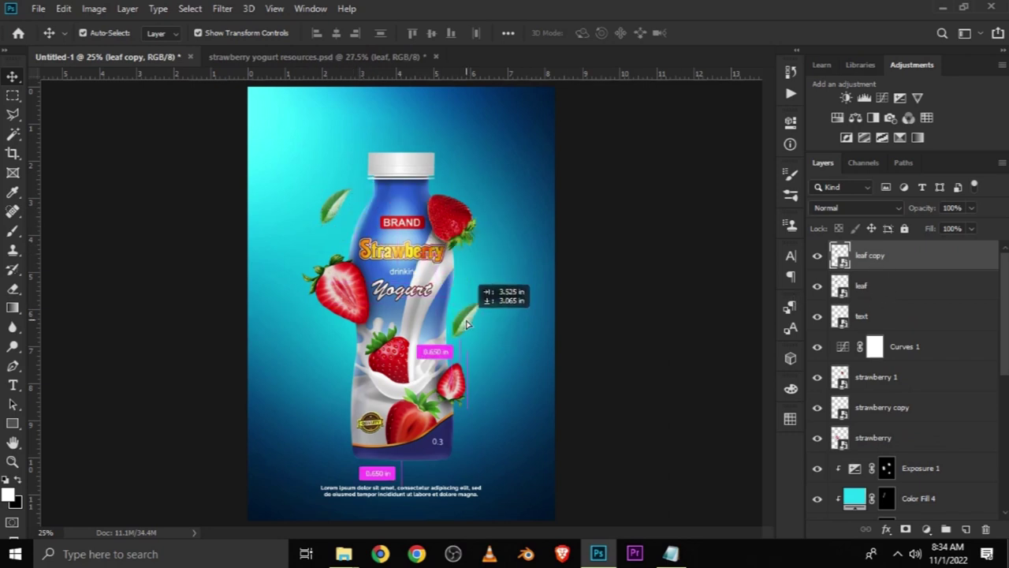
key("ctrl+t")
left_click_drag(497, 292, 499, 367)
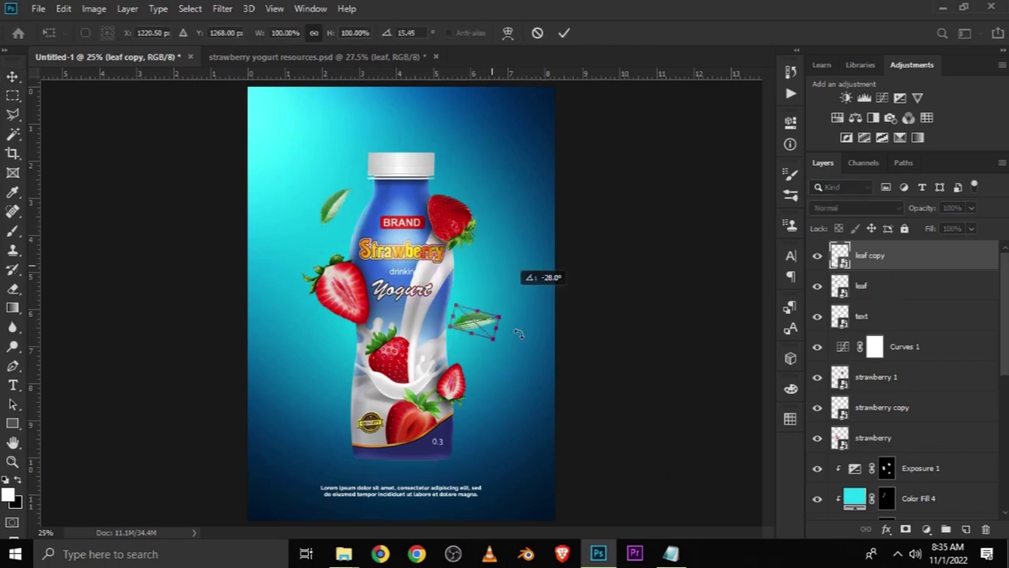
key("Return")
Step: Duplicate the leaf again, scaled to 75.5% and rotated at the bottle's lower left
key("ctrl")
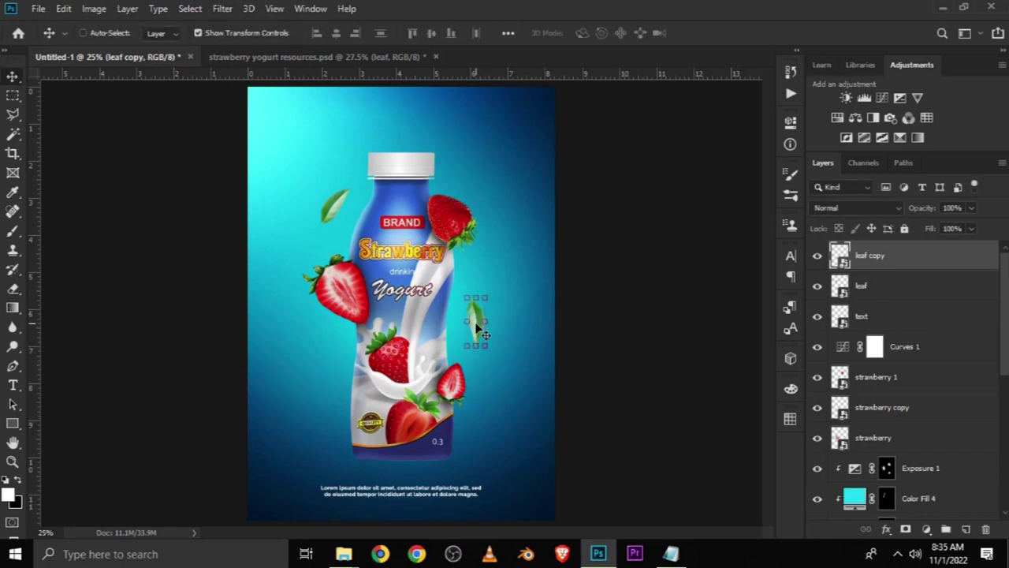
key("ctrl+j")
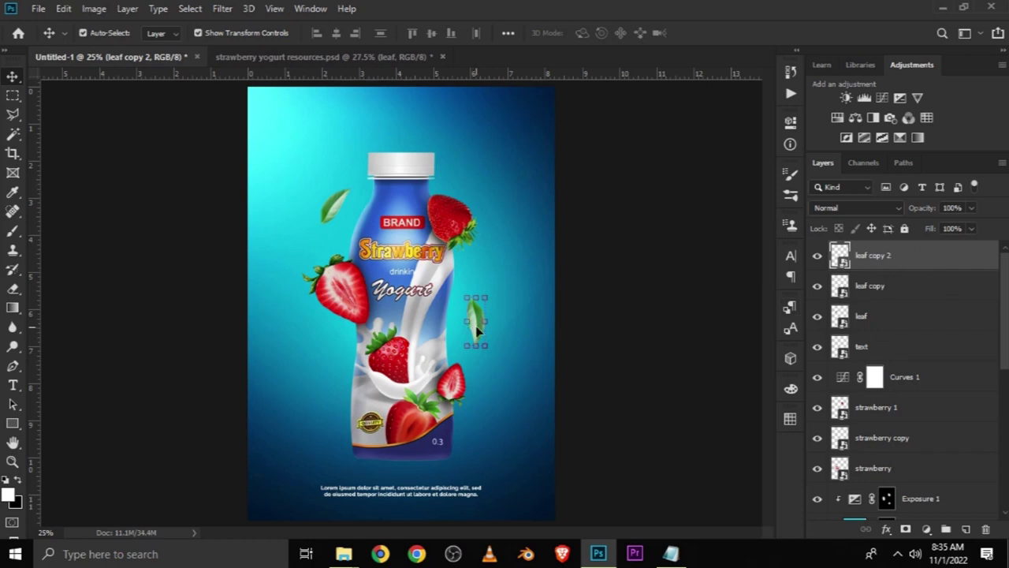
mouse_move(477, 331)
left_mouse_down()
mouse_move(347, 422)
mouse_move(337, 389)
mouse_move(349, 419)
left_mouse_up()
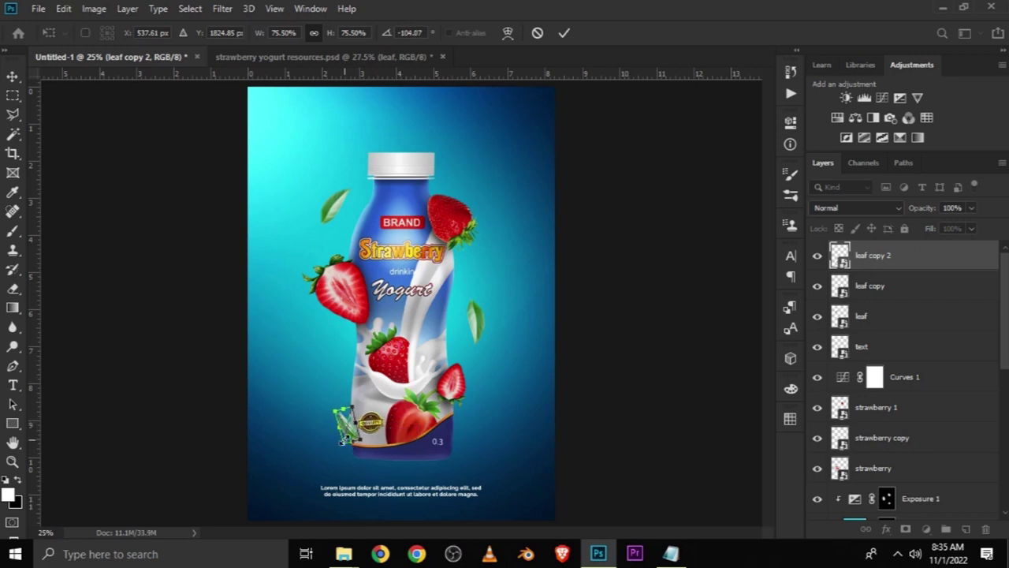
left_click_drag(350, 427, 343, 415)
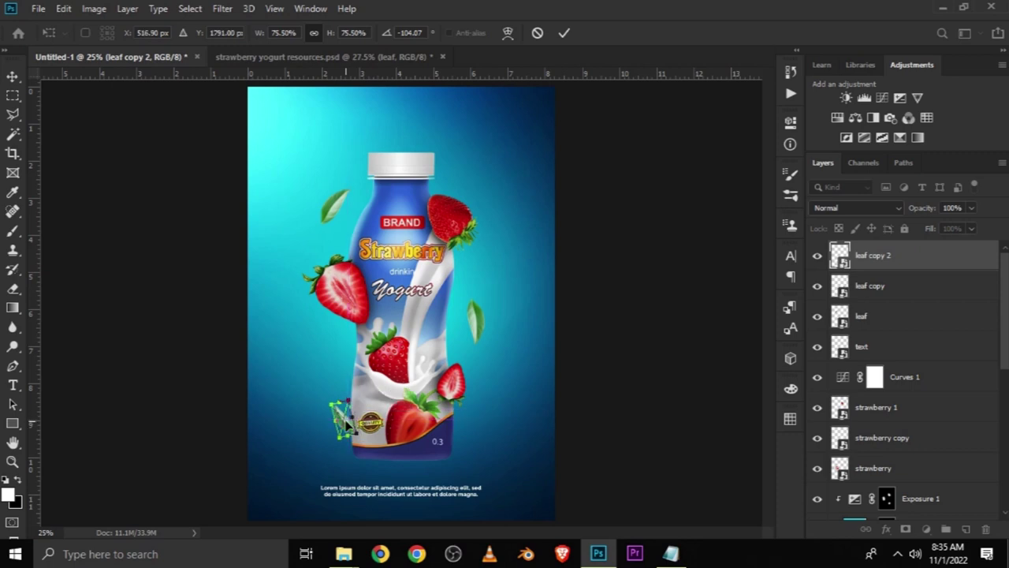
key("Return")
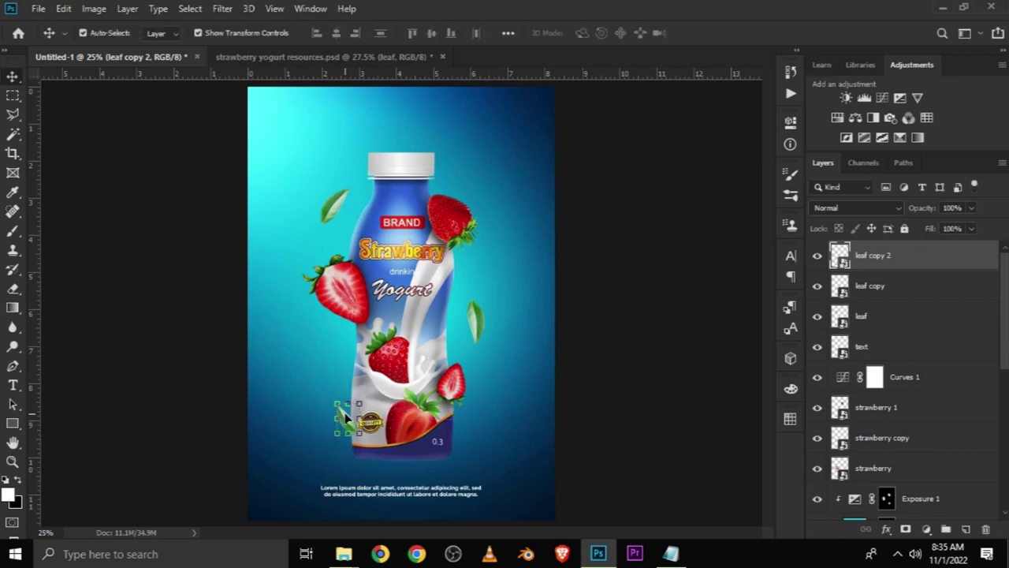
left_click(601, 423)
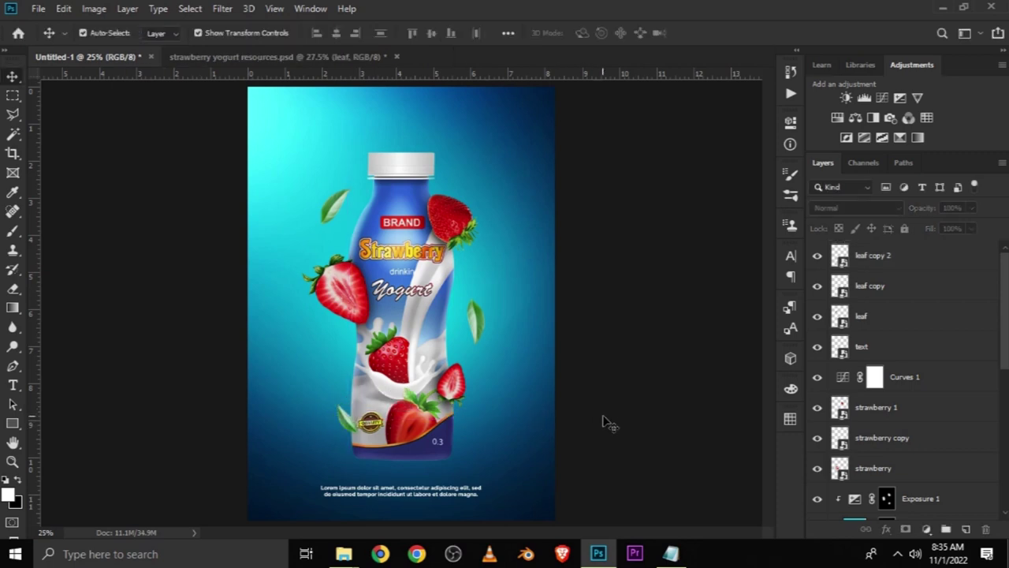
Step: Brush white onto the Exposure 1 mask over the small lower-left leaf
left_click(398, 434)
scroll(927, 446, "down", 1)
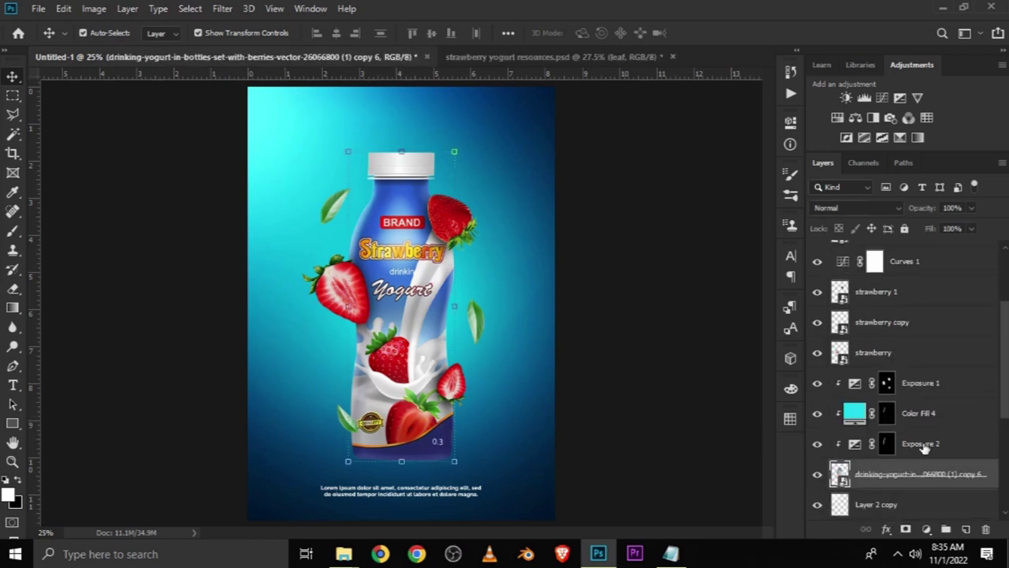
left_click(922, 393)
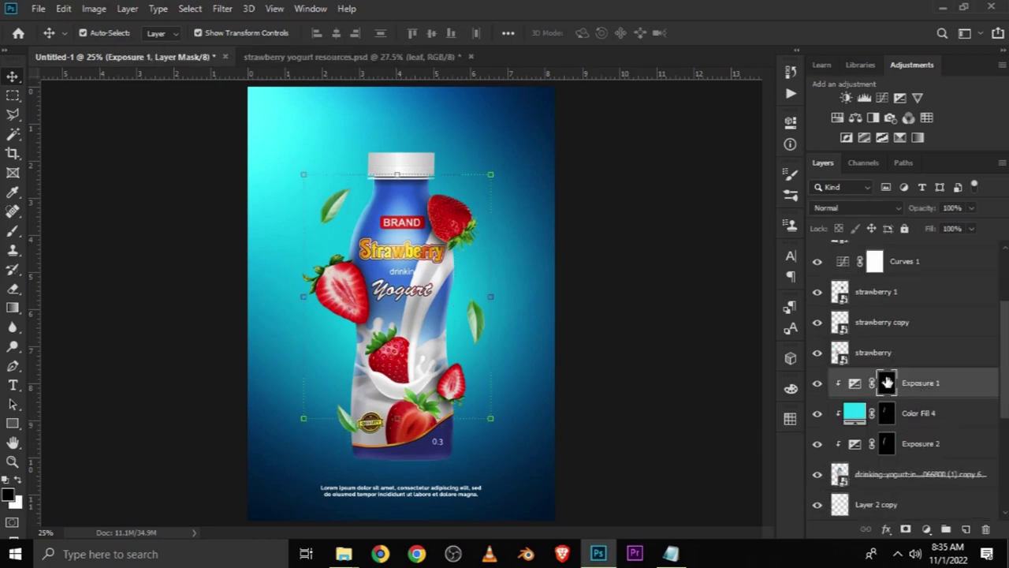
left_click(816, 386)
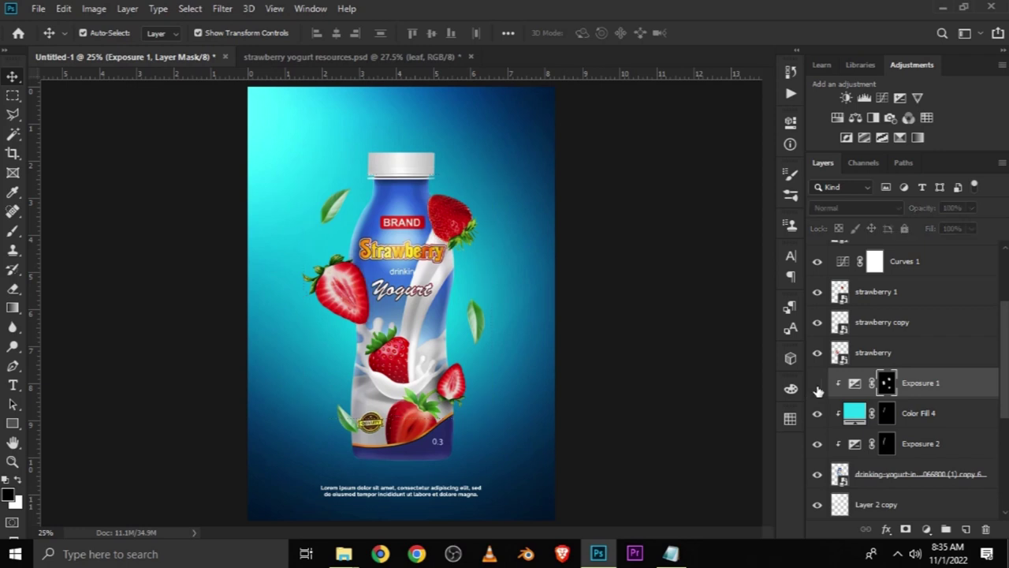
left_click(816, 383)
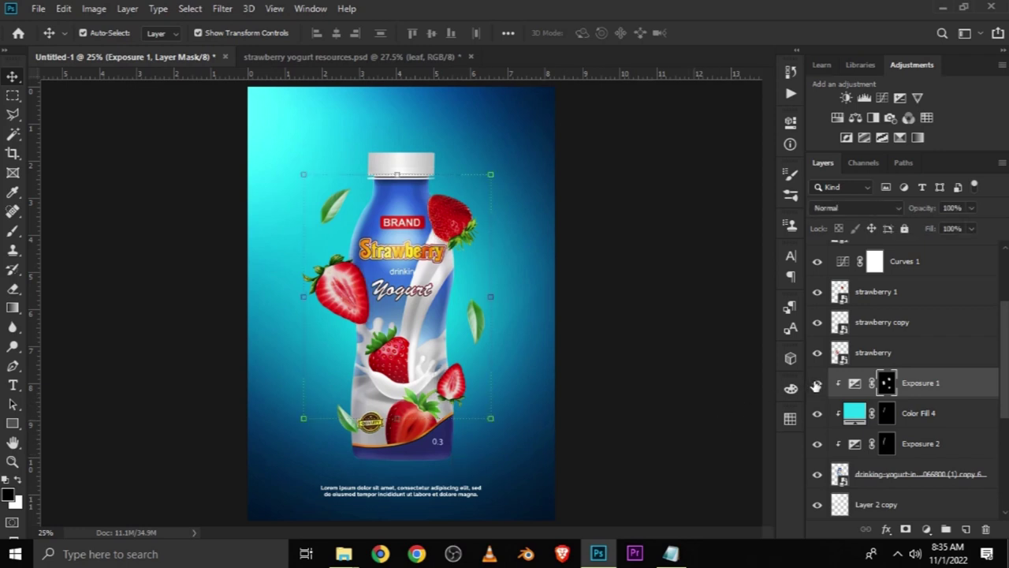
right_click(13, 234)
left_click(62, 228)
left_click(17, 479)
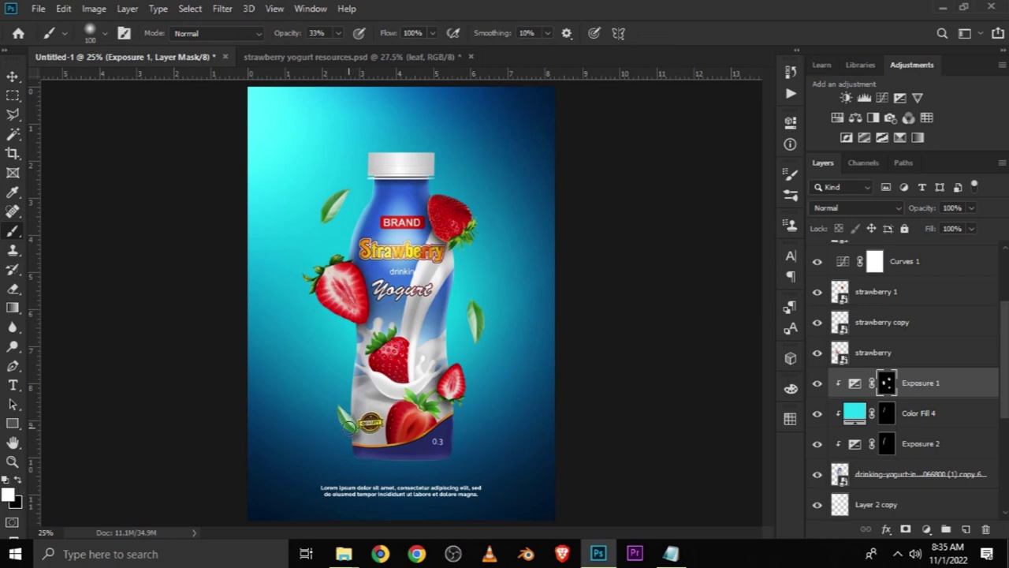
left_click_drag(340, 414, 353, 422)
left_click(12, 76)
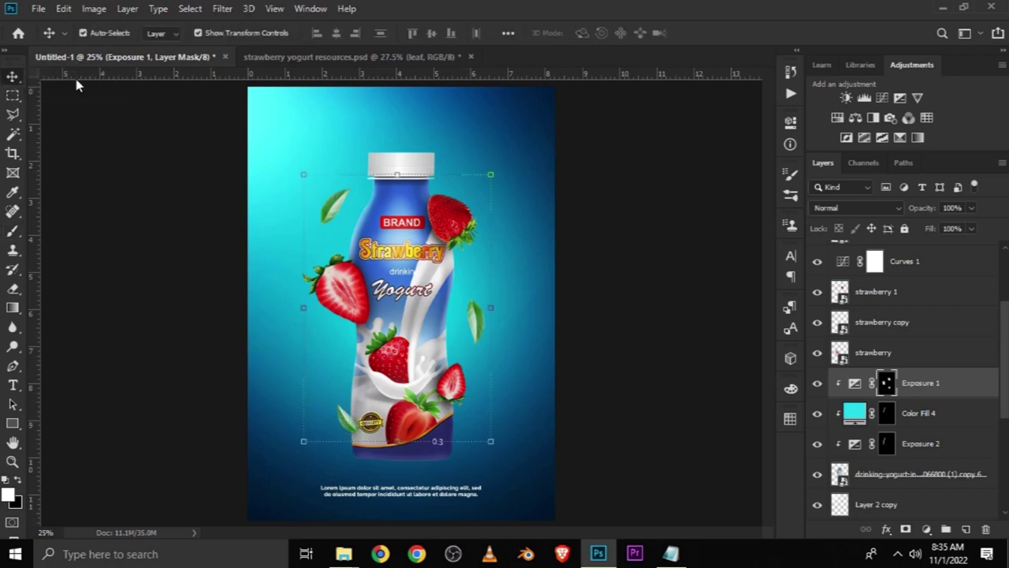
left_click(139, 243)
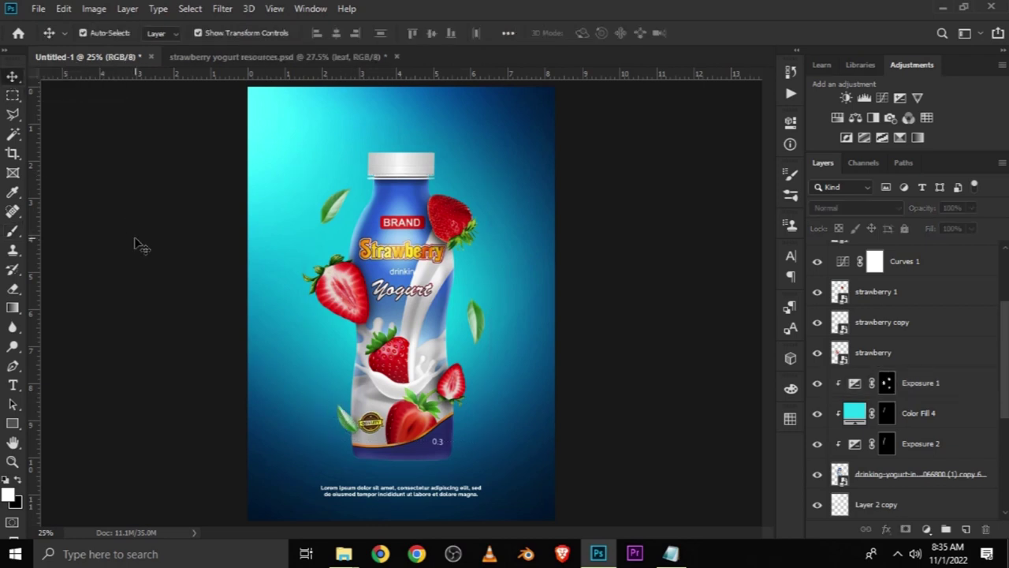
Step: Duplicate the leaf, enlarge it to 225% and rotate it about 53° at the bottom-left corner
left_click(329, 209)
key("ctrl")
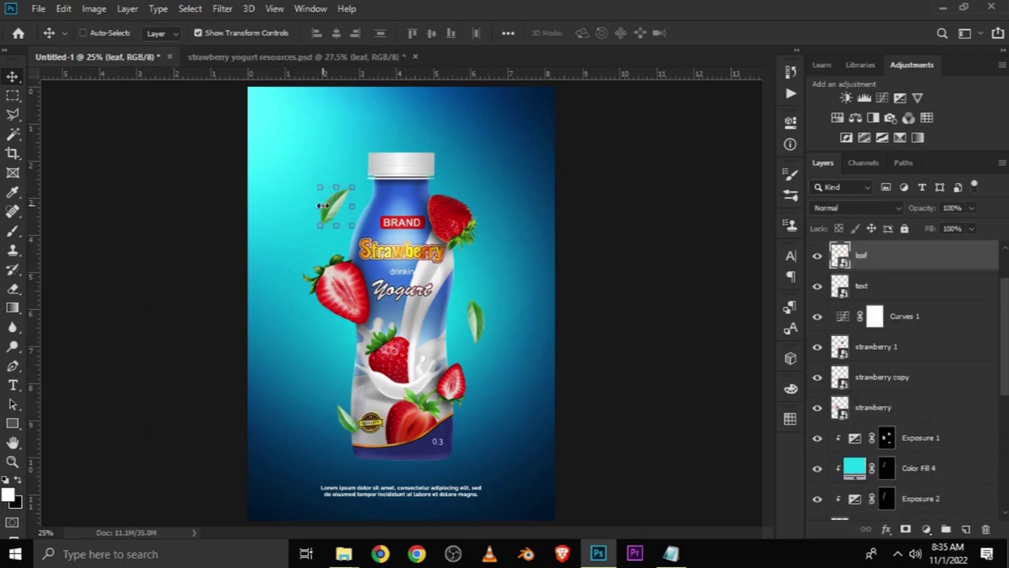
left_click(322, 204, "alt")
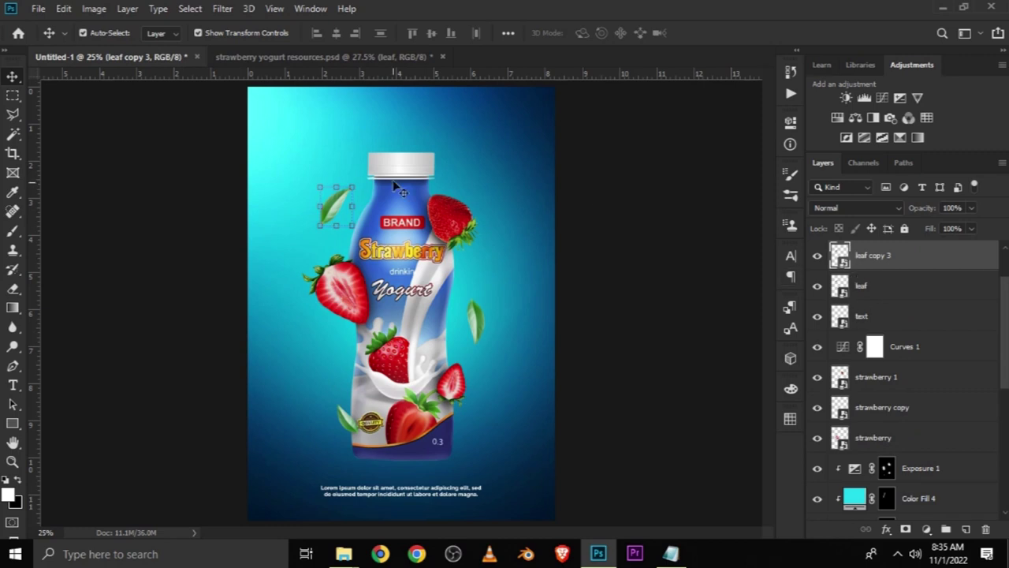
mouse_move(331, 207)
left_mouse_down()
mouse_move(260, 445)
mouse_move(341, 388)
mouse_move(351, 426)
mouse_move(264, 495)
mouse_move(288, 491)
mouse_move(297, 418)
left_mouse_up()
mouse_move(265, 498)
left_mouse_down()
mouse_move(272, 510)
mouse_move(281, 495)
left_mouse_up()
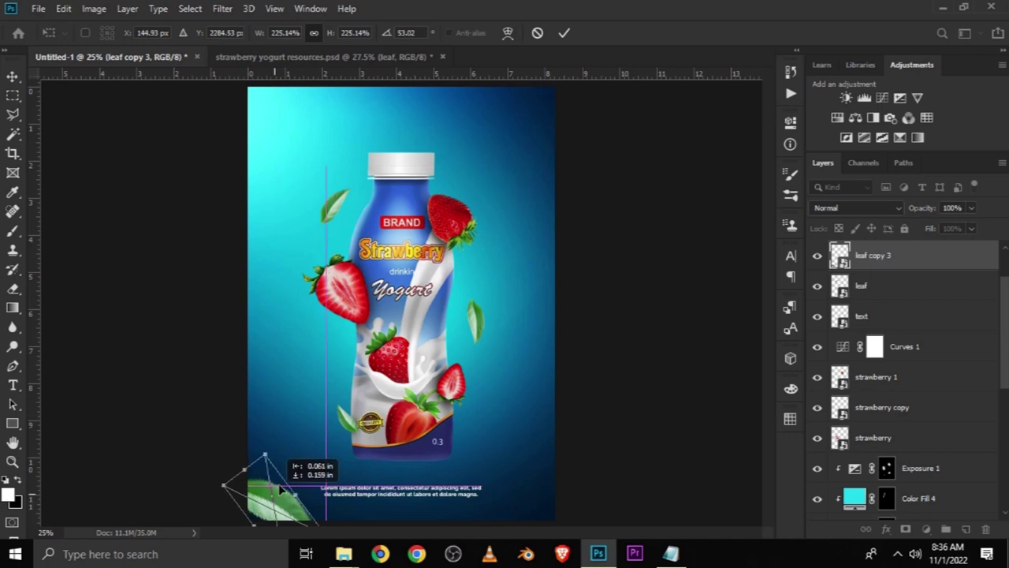
left_click_drag(281, 495, 278, 491)
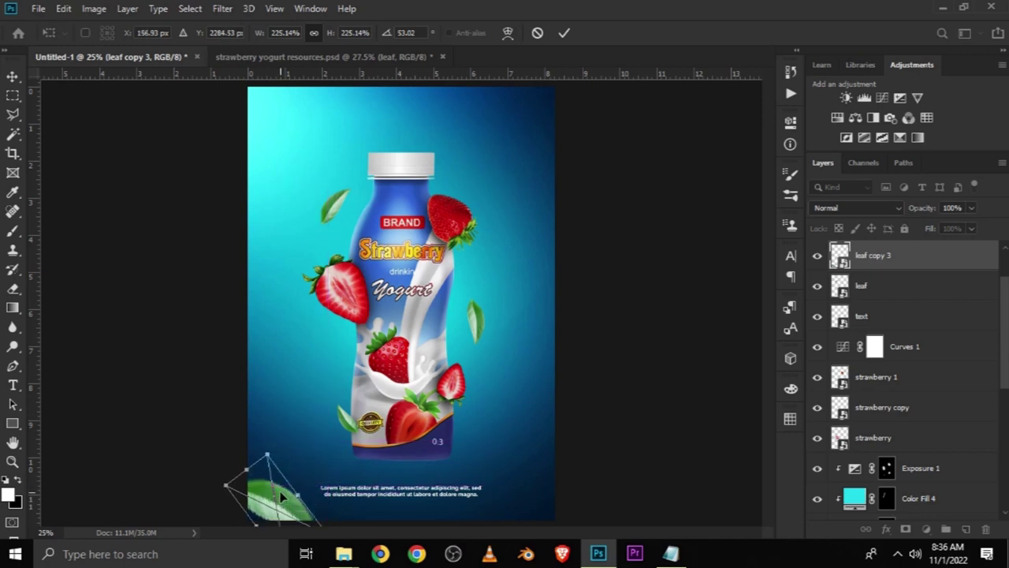
key("Return")
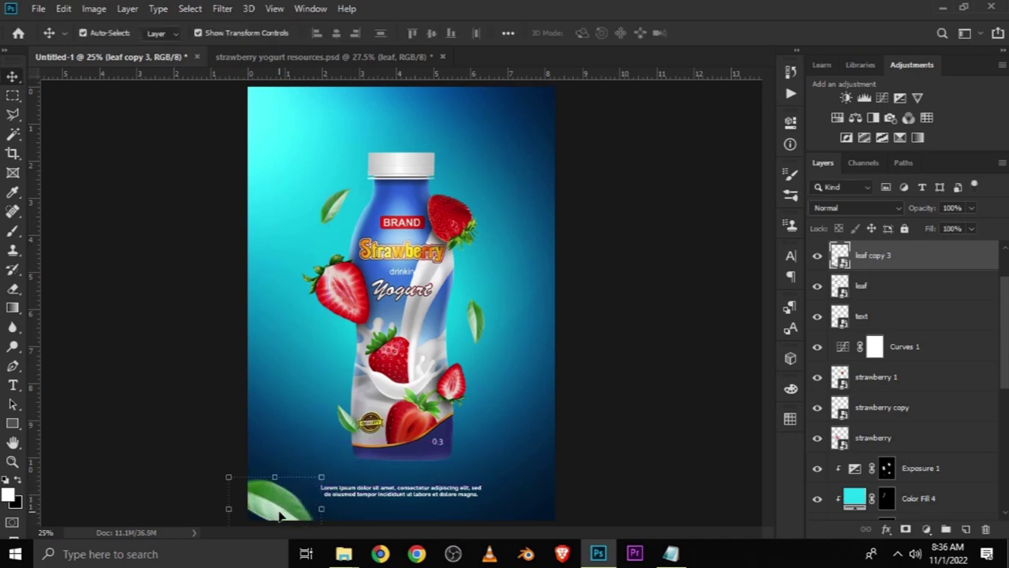
Step: Select the bottle layer and toggle its visibility to check the result
left_click(593, 368)
left_click(399, 370)
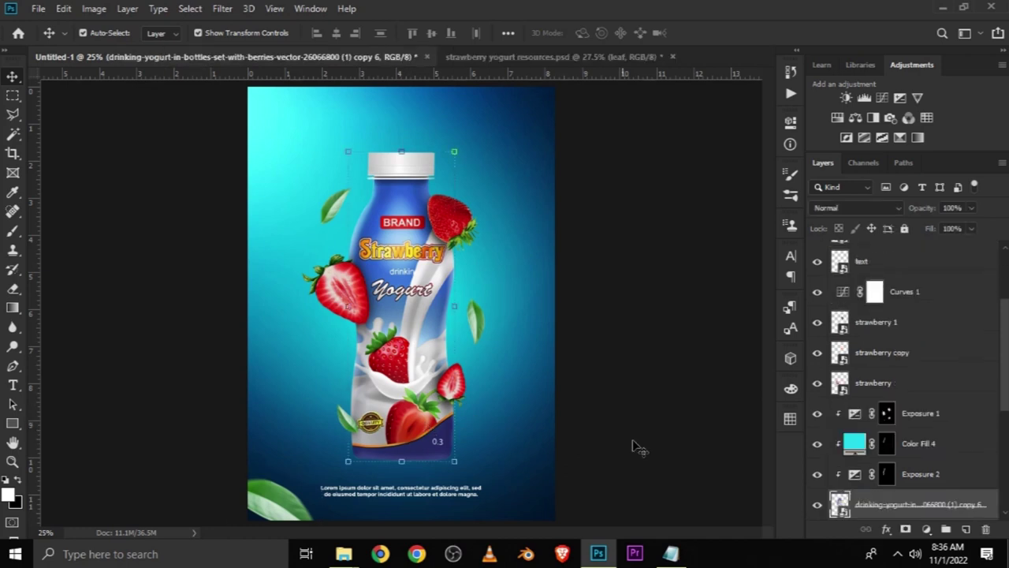
scroll(906, 443, "down", 1)
scroll(915, 450, "down", 2)
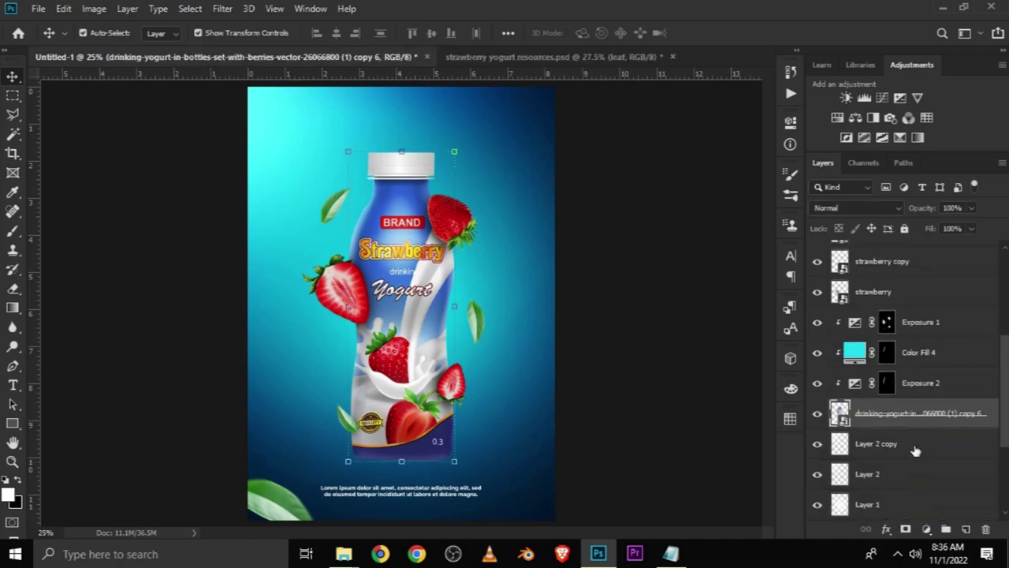
left_click(818, 413)
left_click(817, 413)
Step: Add a new layer above Layer 2 copy and set up a 250 px brush at 68% opacity
left_click(888, 446)
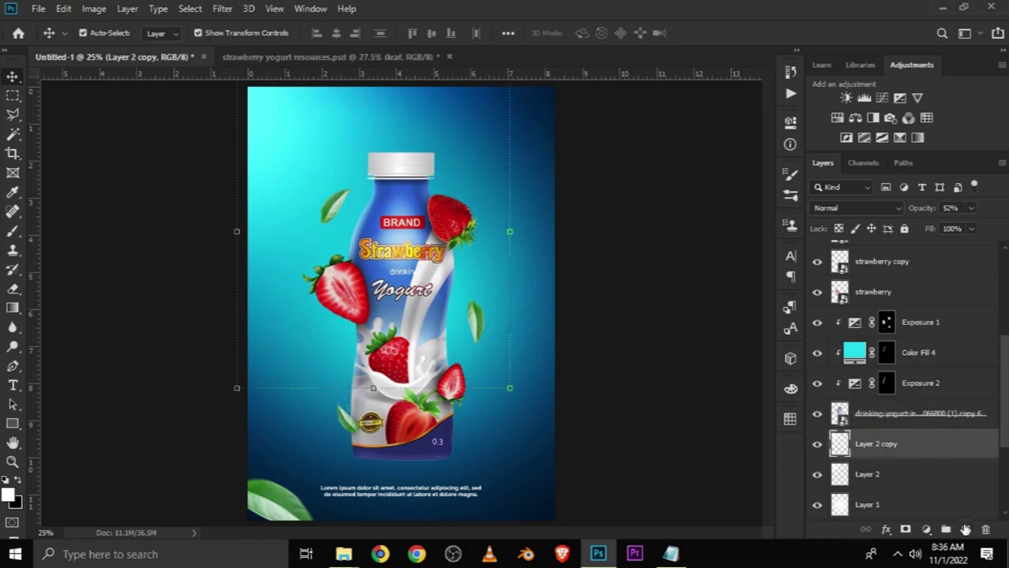
left_click(965, 529)
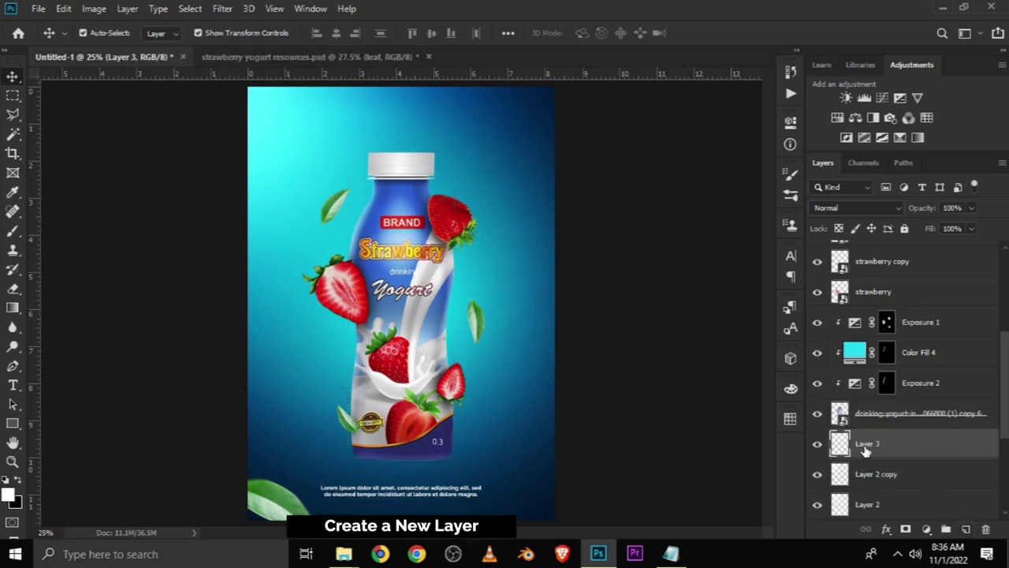
left_click(11, 235)
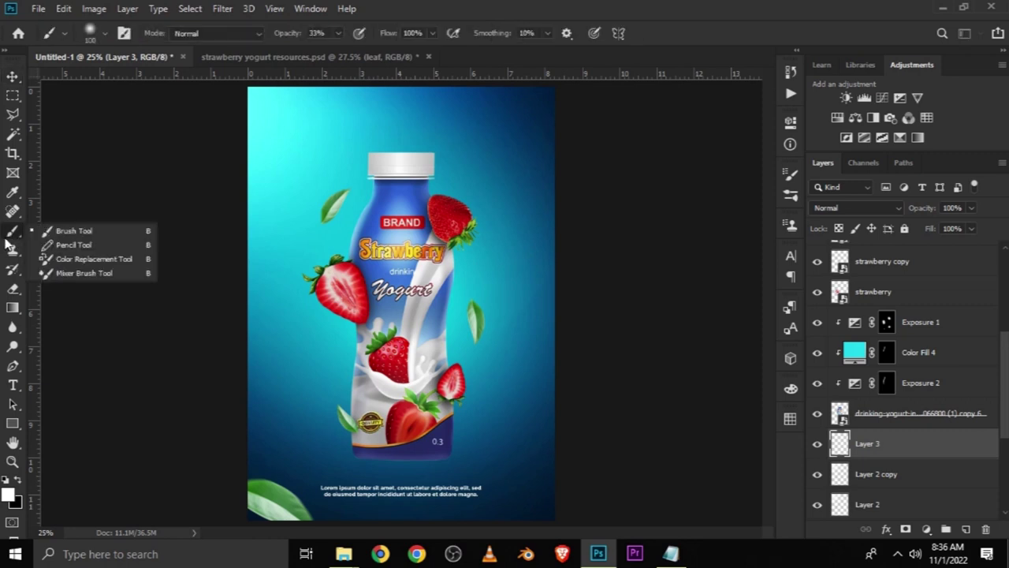
left_click(101, 230)
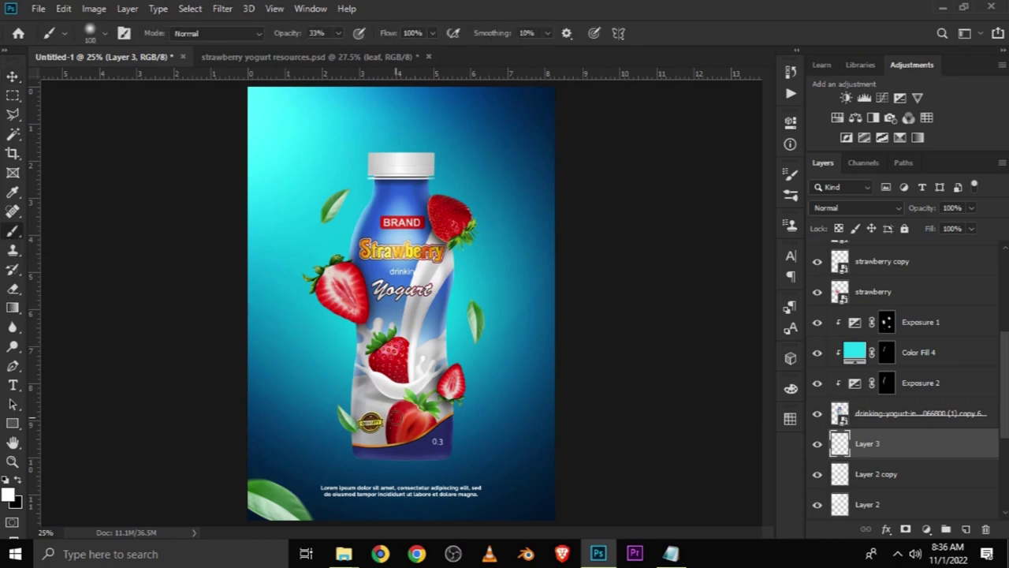
key("bracketright")
key("bracketright")
key("bracketright")
left_click(338, 34)
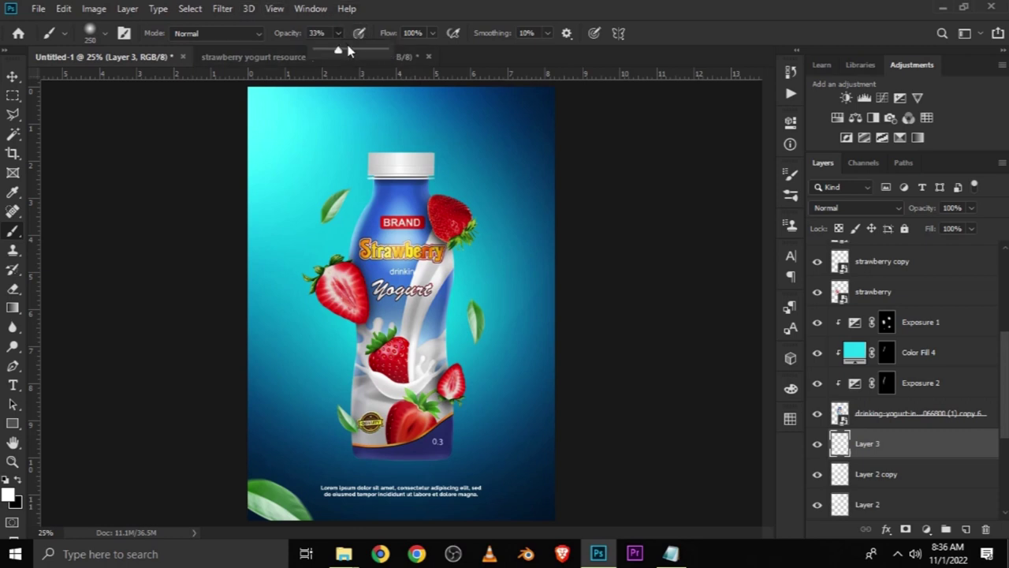
key("Return")
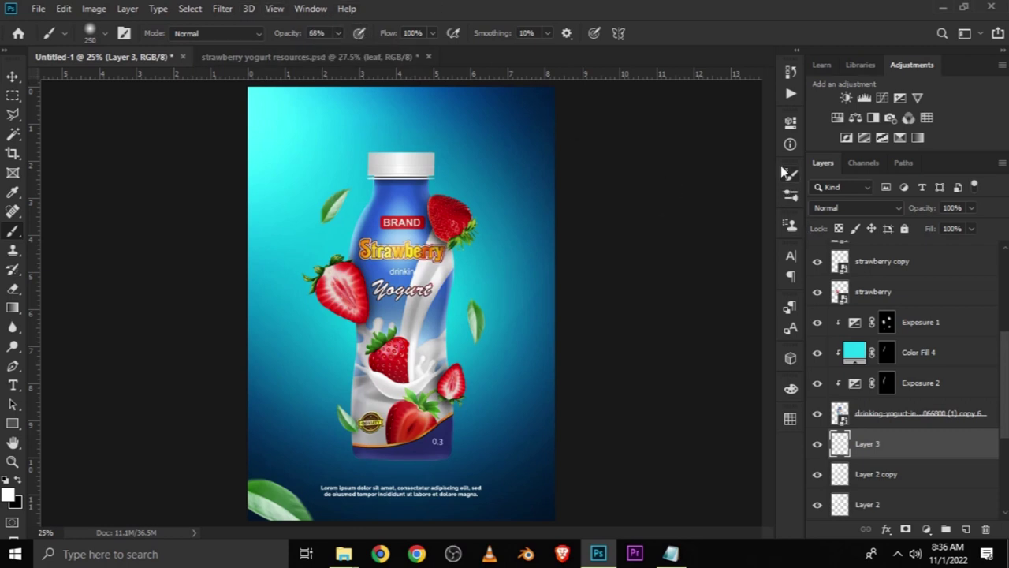
Step: Flatten the brush tip to 6% roundness, set 84% opacity and enlarge it to 700 px
left_click(791, 175)
left_click(674, 329)
type("6")
key("Return")
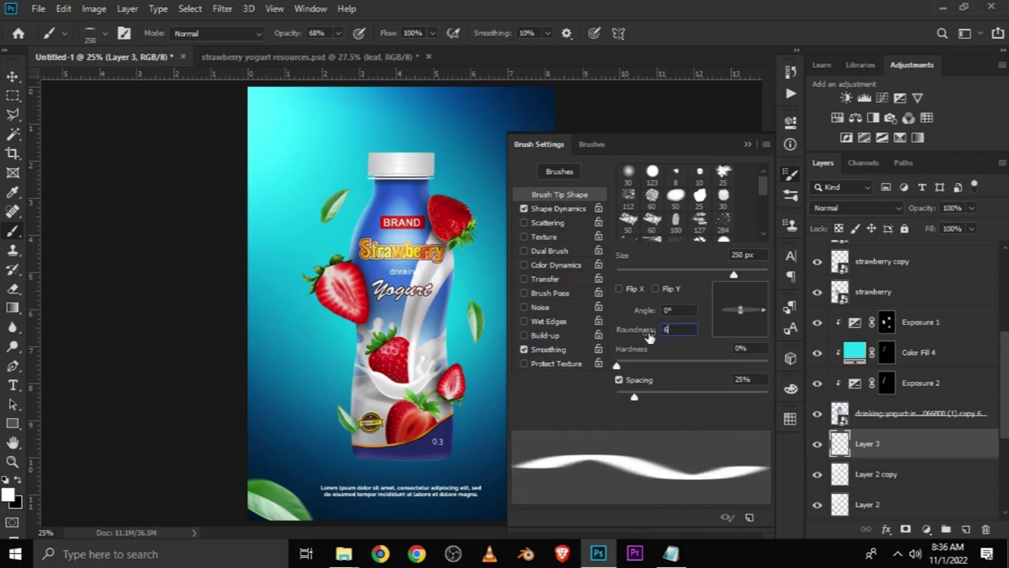
left_click(749, 145)
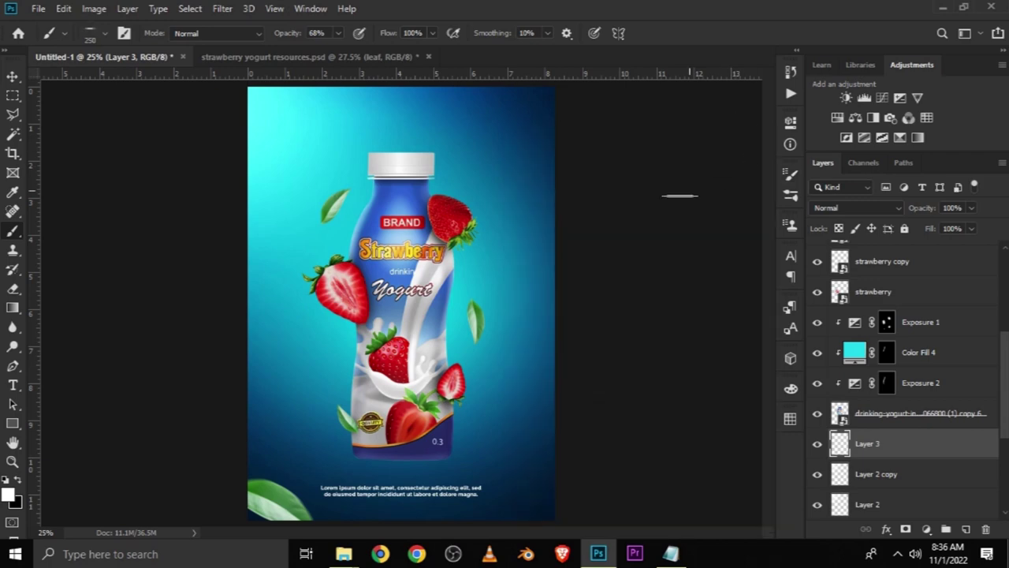
left_click(339, 33)
key("Return")
key("bracketright")
key("bracketright")
key("bracketright")
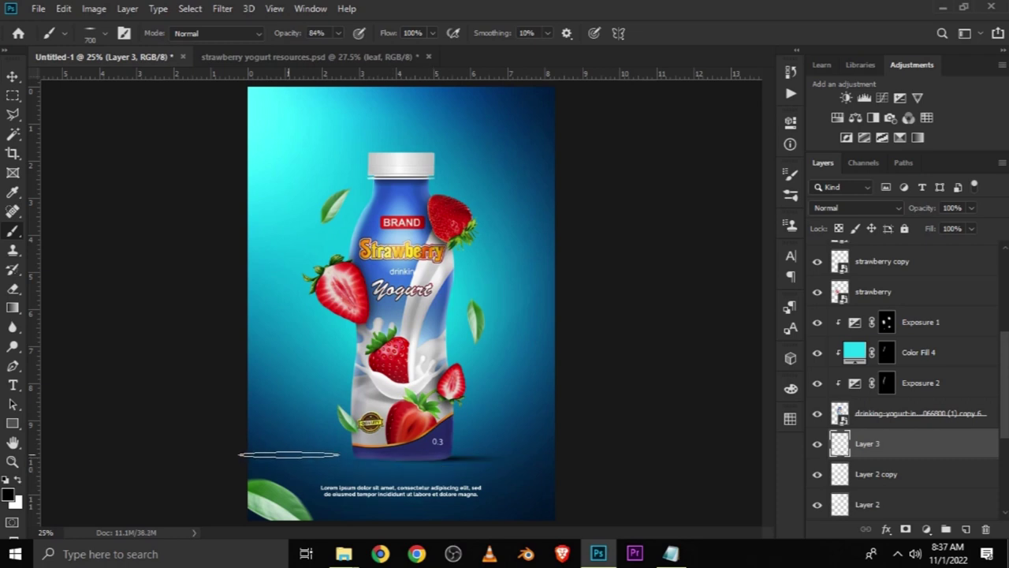
Step: Toggle the shadow layer to compare and lower its layer opacity to 84%
left_click(14, 76)
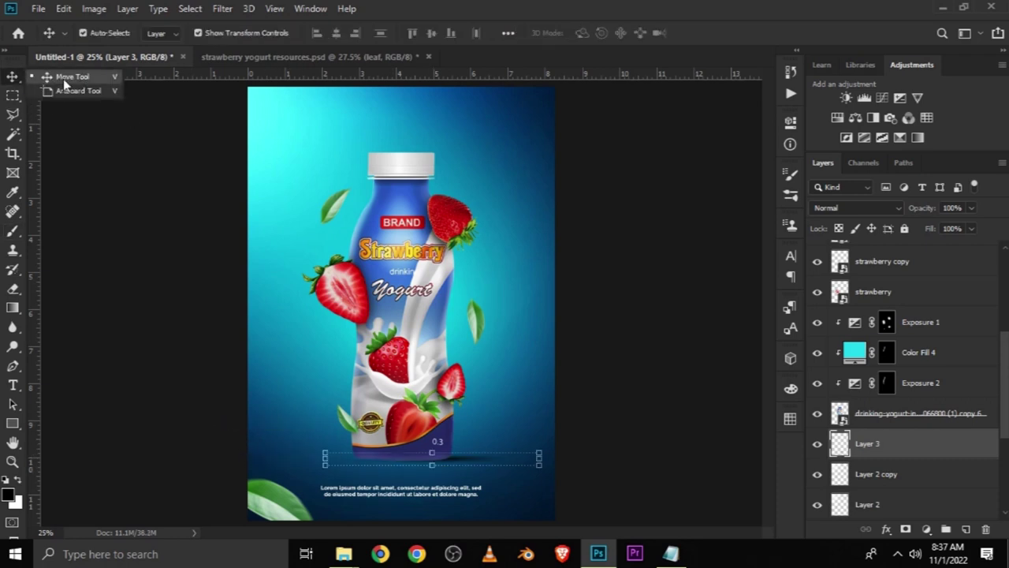
left_click(817, 444)
left_click(817, 443)
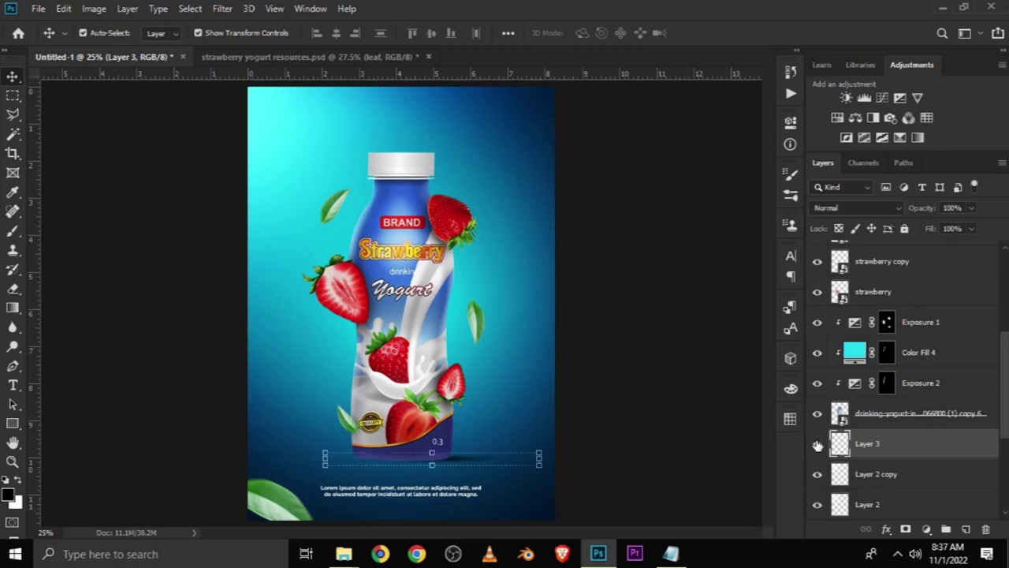
left_click(972, 207)
left_click_drag(974, 226, 962, 227)
left_click(694, 412)
left_click(654, 428)
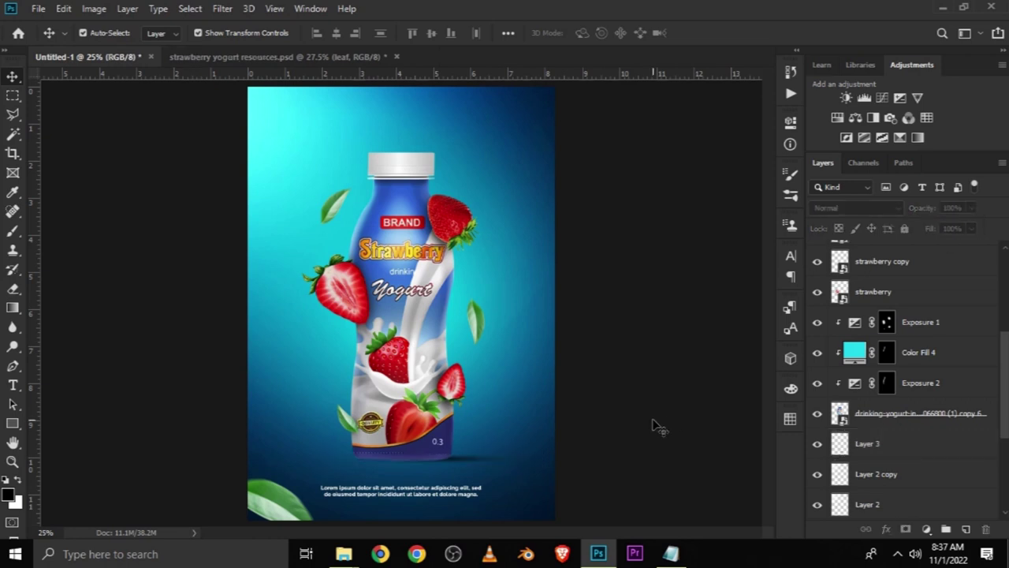
left_click(228, 60)
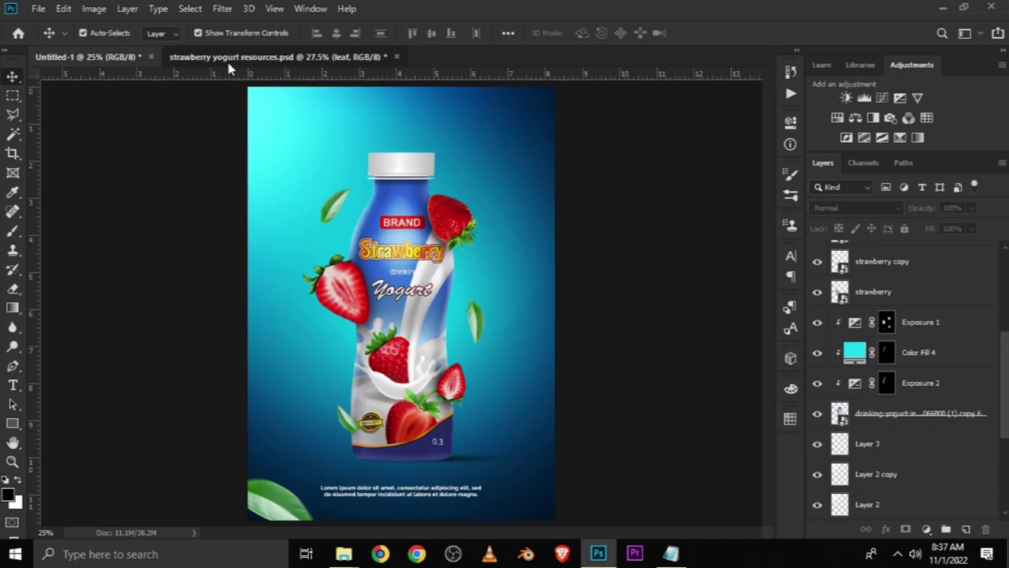
Step: Drag the milk layer from the resources file into Untitled-1 and transform it around the bottle
left_click_drag(304, 266, 329, 279)
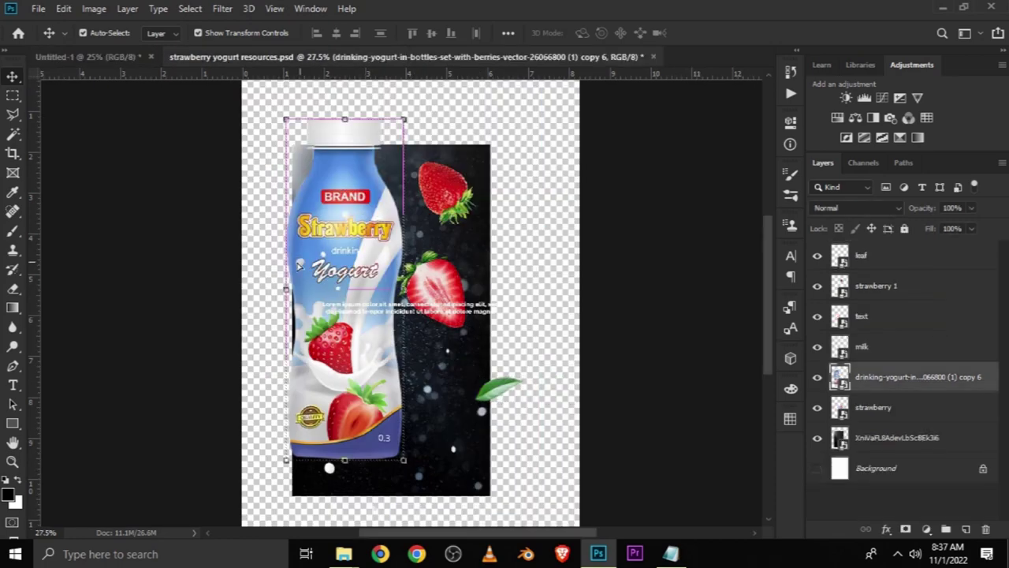
left_click(881, 328)
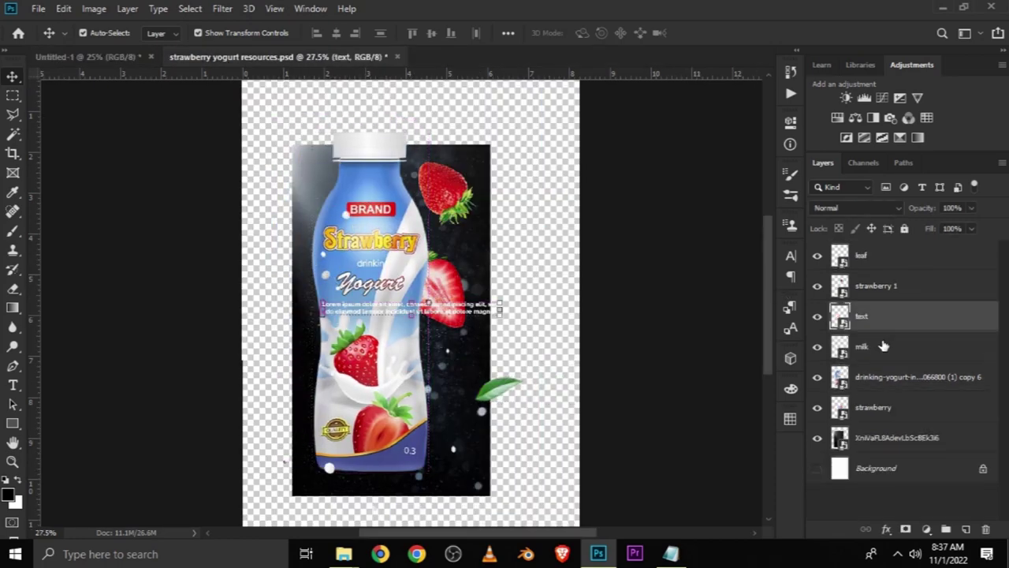
left_click(886, 350)
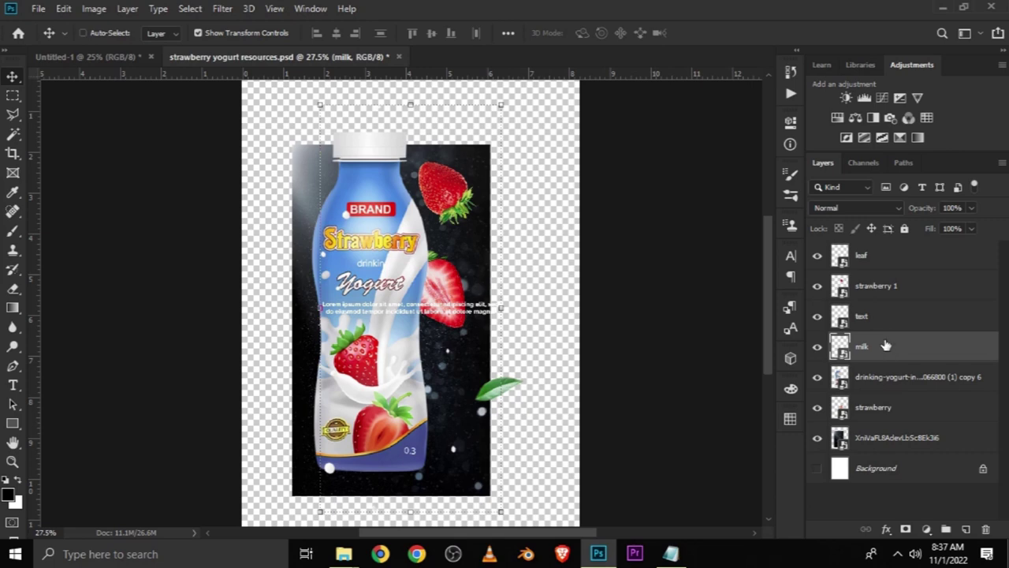
key("ctrl")
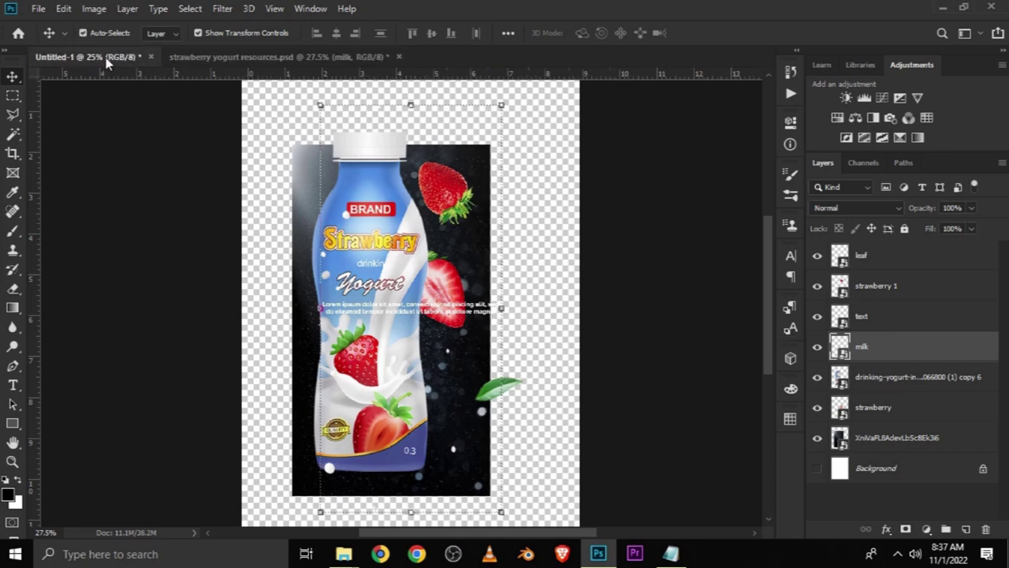
left_click_drag(125, 74, 118, 63)
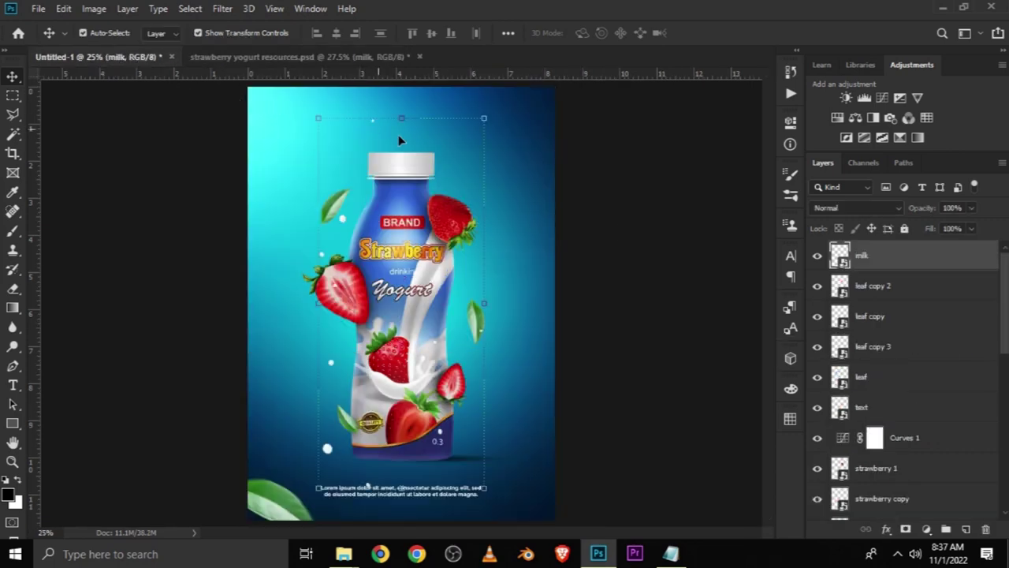
key("ctrl+t")
left_click_drag(373, 258, 376, 246)
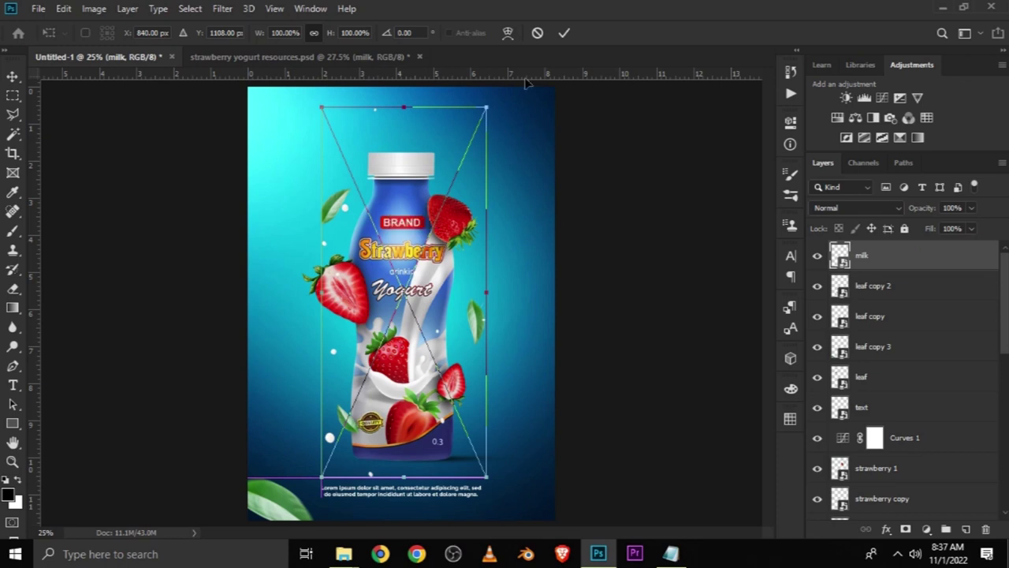
left_click(564, 32)
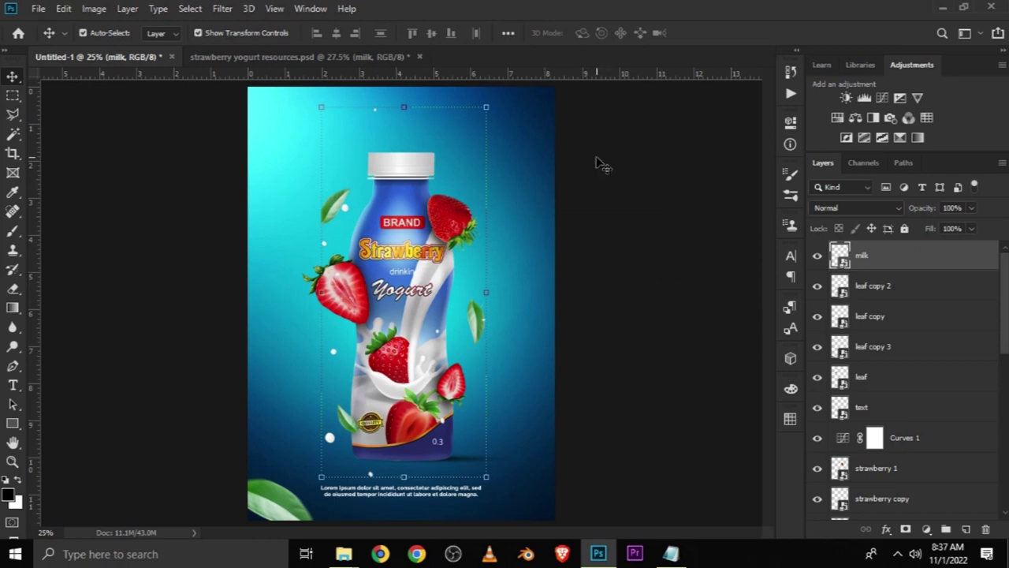
left_click(595, 218)
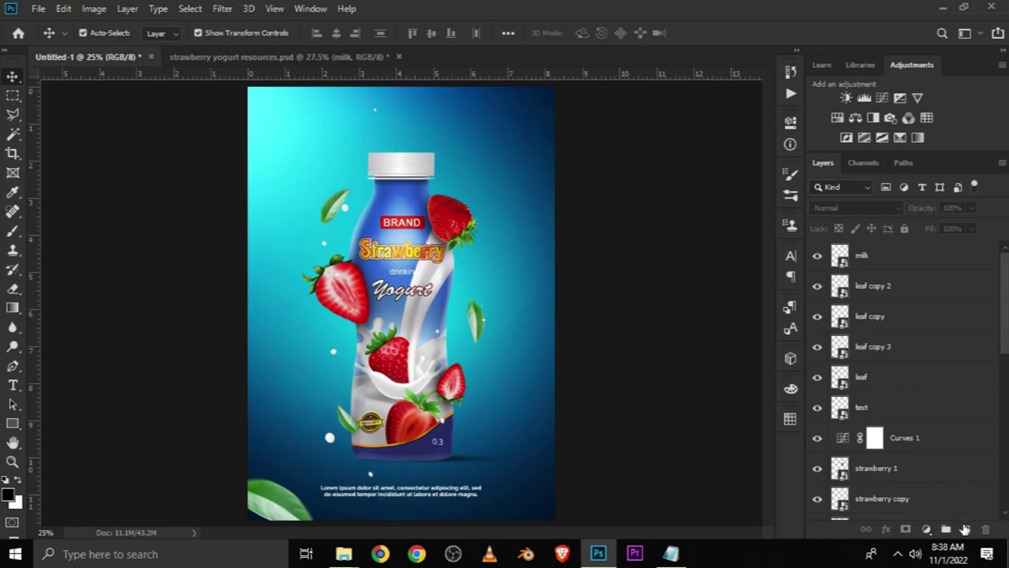
Step: On a new layer, dab a 300 px white brush at 100% roundness in the upper-right sky
left_click(963, 528)
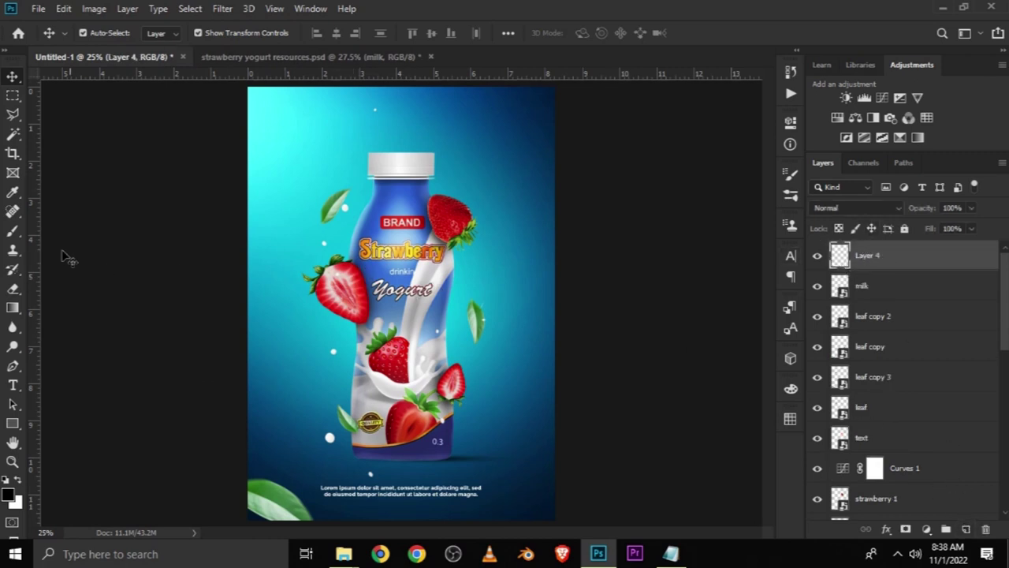
right_click(13, 230)
left_click(93, 230)
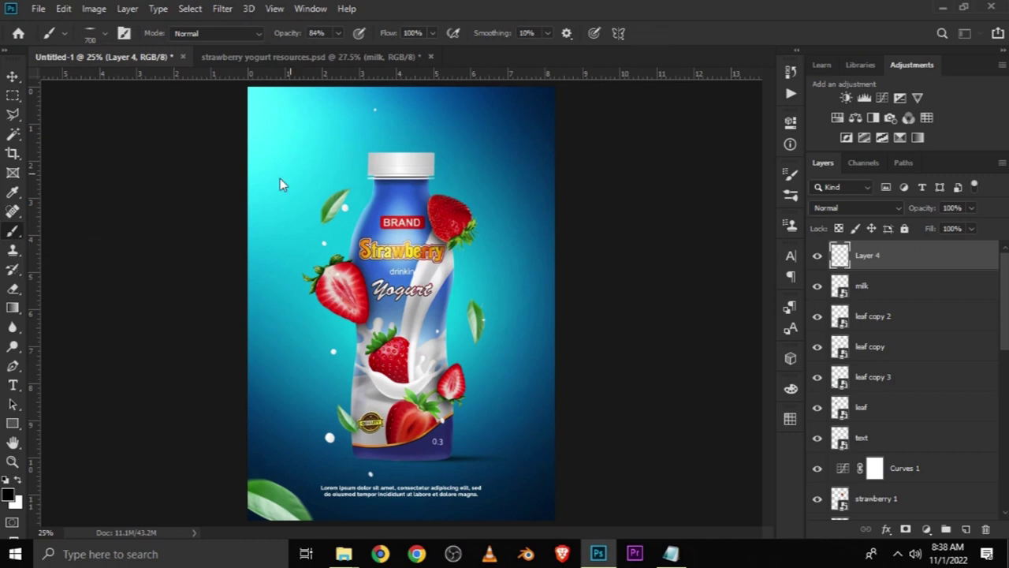
key("bracketleft")
key("bracketleft")
key("bracketleft")
left_click(16, 482)
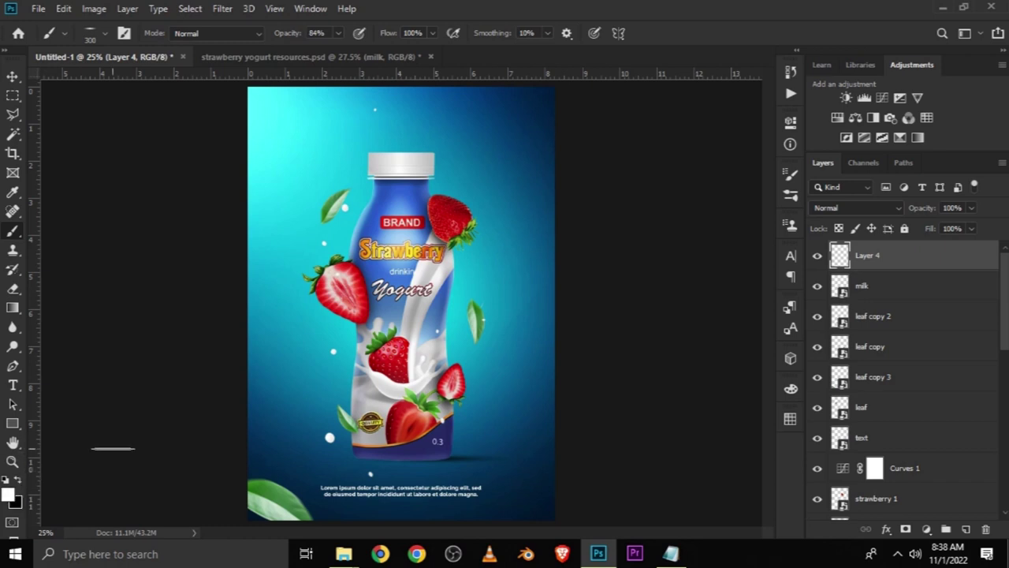
left_click(790, 172)
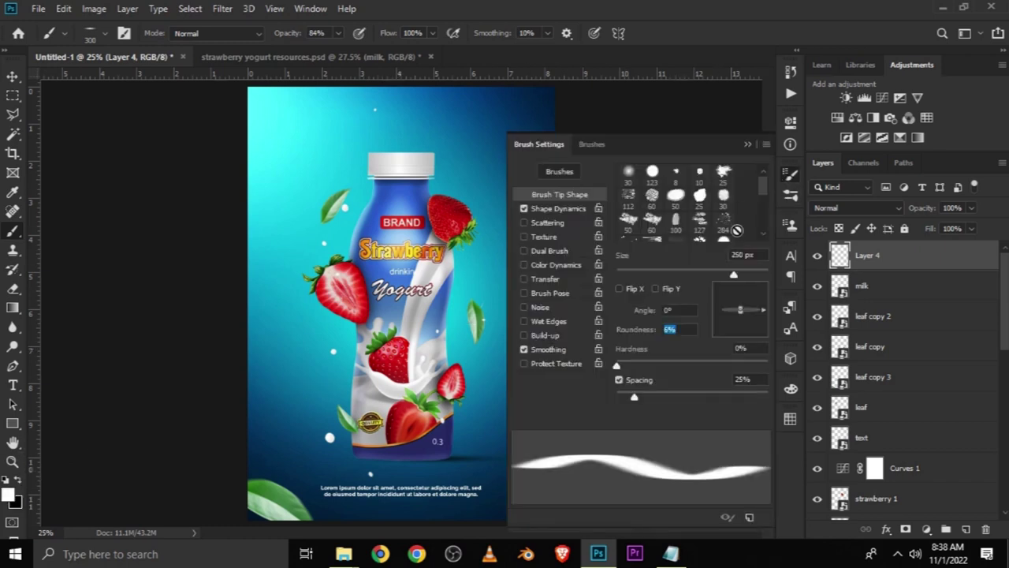
type("100")
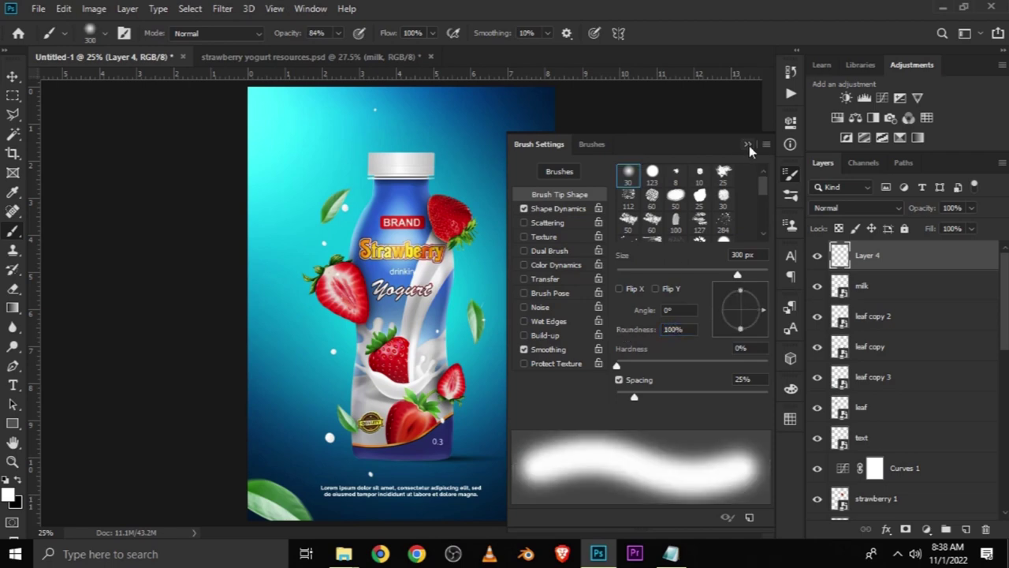
left_click(747, 145)
left_click(484, 138)
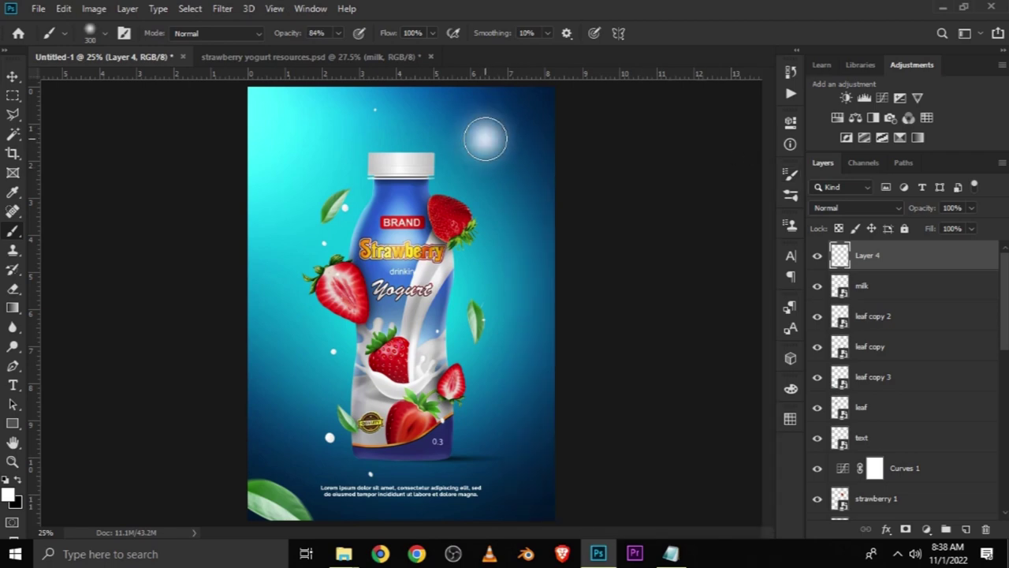
left_click(13, 77)
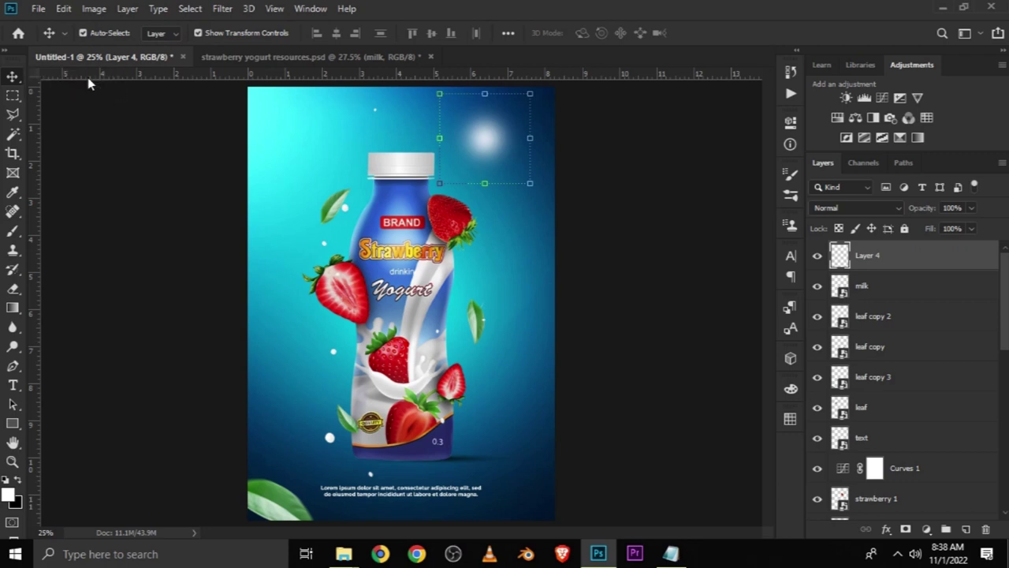
Step: Squash the glow into a thin streak, scaled to about 90% and narrowed to about 64% width
left_click(484, 93)
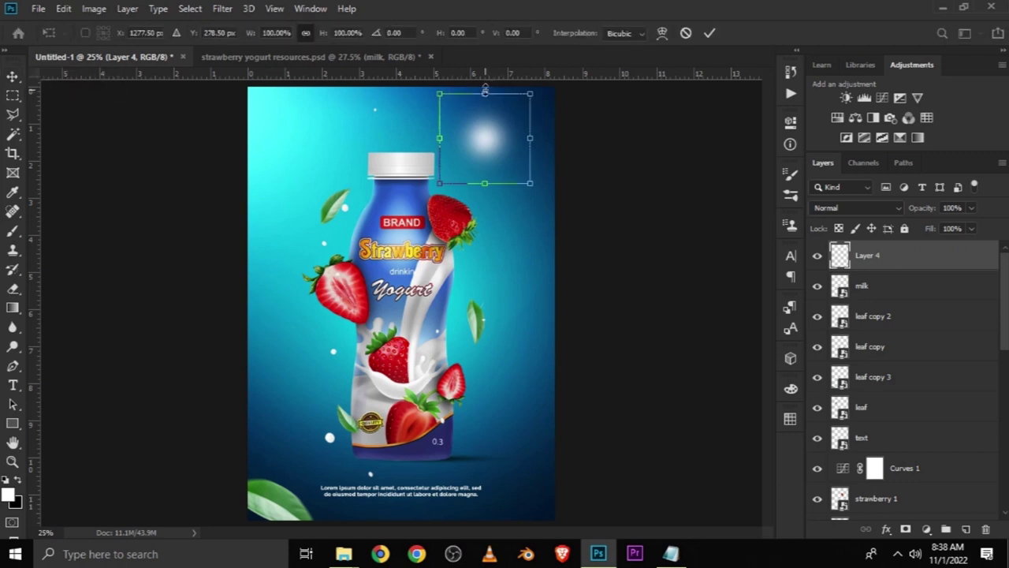
left_click_drag(484, 91, 488, 174)
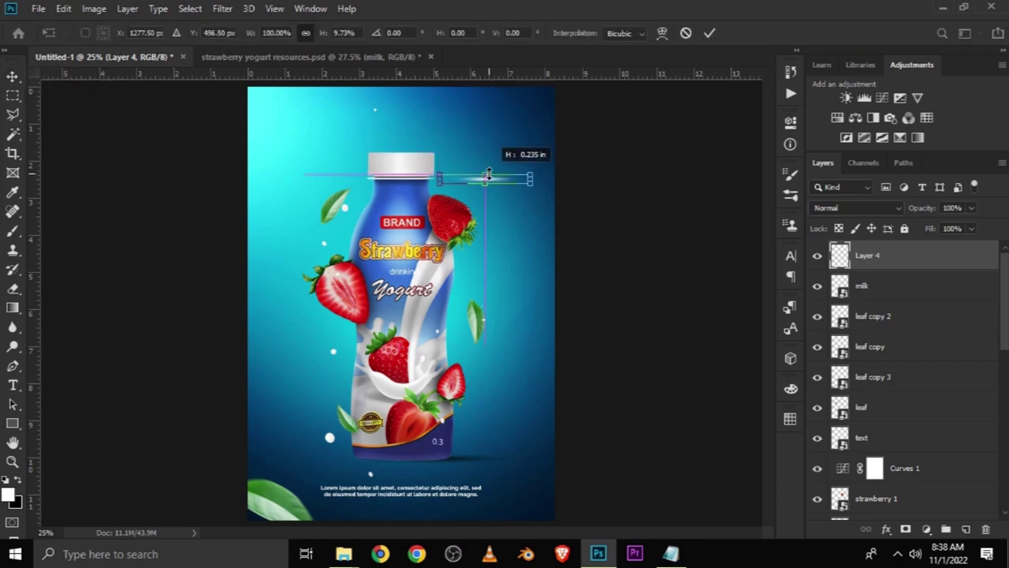
scroll(488, 175, "up", 3)
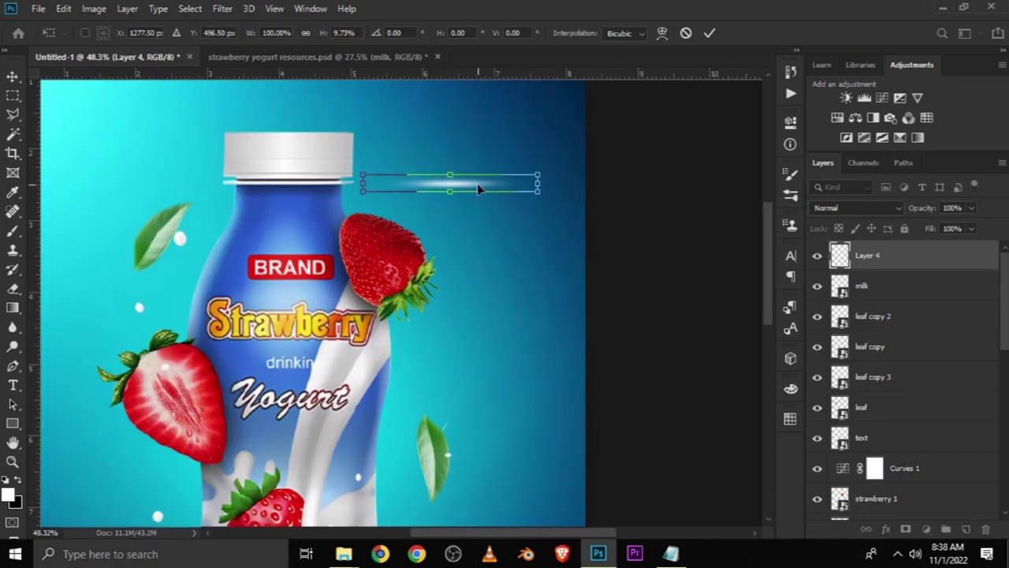
key("Return")
left_click_drag(450, 191, 391, 203)
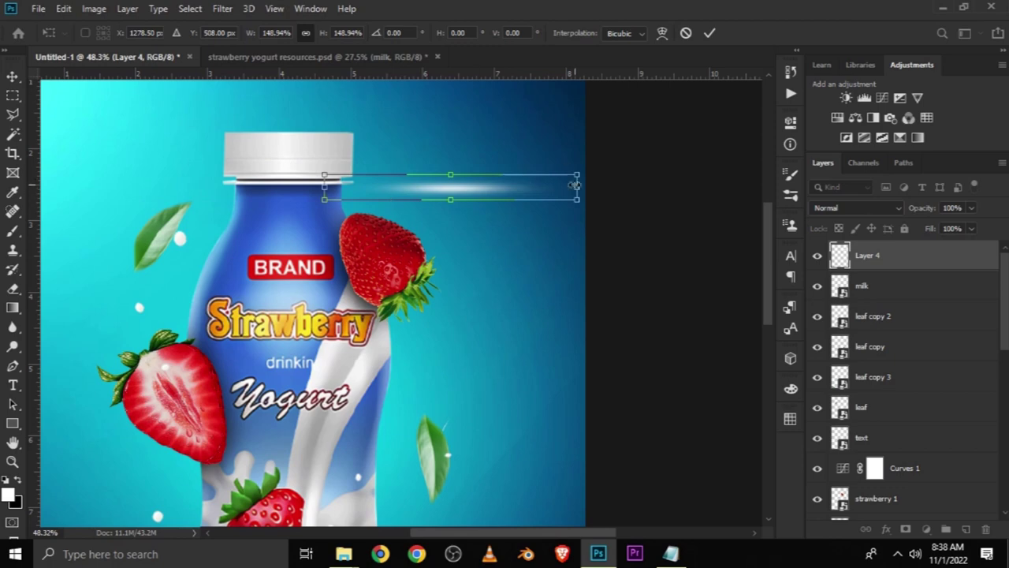
left_click_drag(576, 200, 477, 189)
left_click_drag(416, 187, 221, 263)
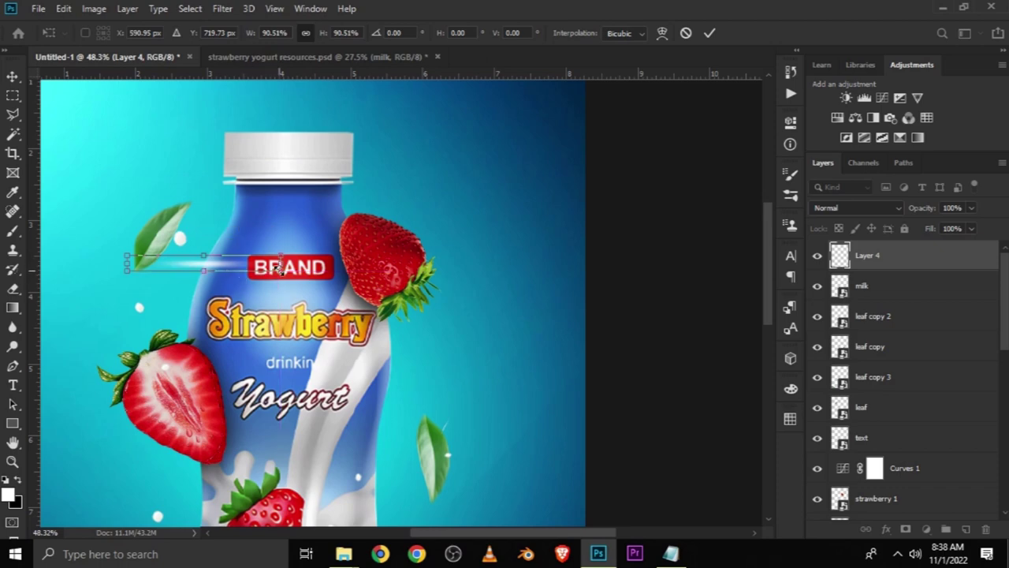
left_click_drag(277, 268, 234, 266)
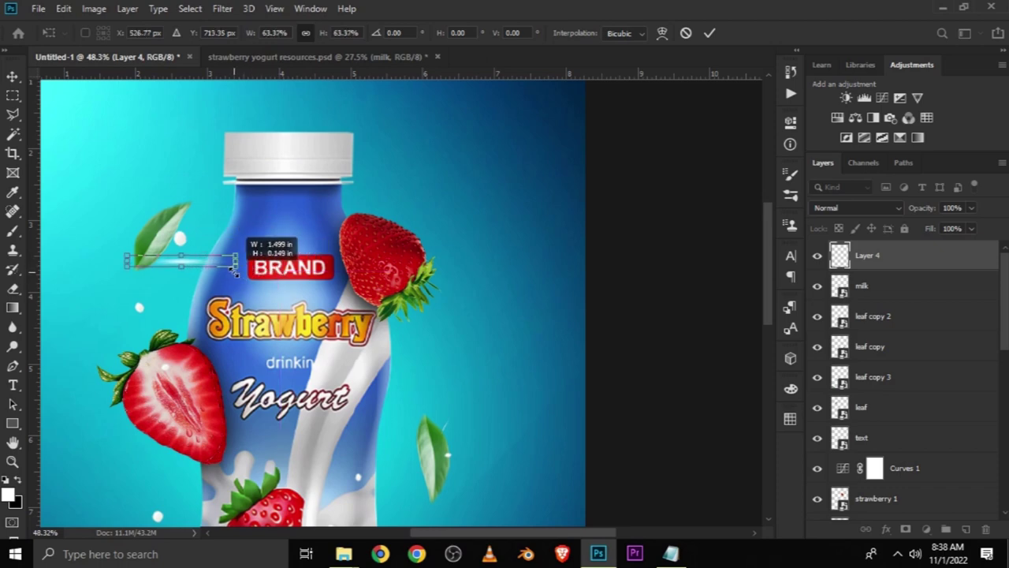
key("Return")
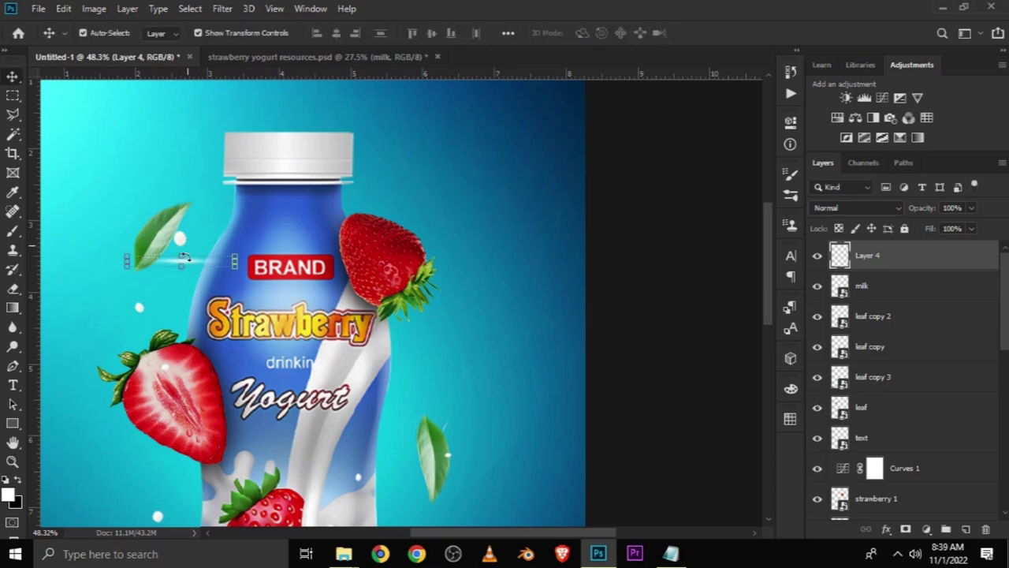
Step: Move the streak beside the BRAND label and tilt it along the bottle's left edge
scroll(180, 262, "up", 2, "alt")
key("shift+Right")
left_click_drag(195, 266, 215, 265)
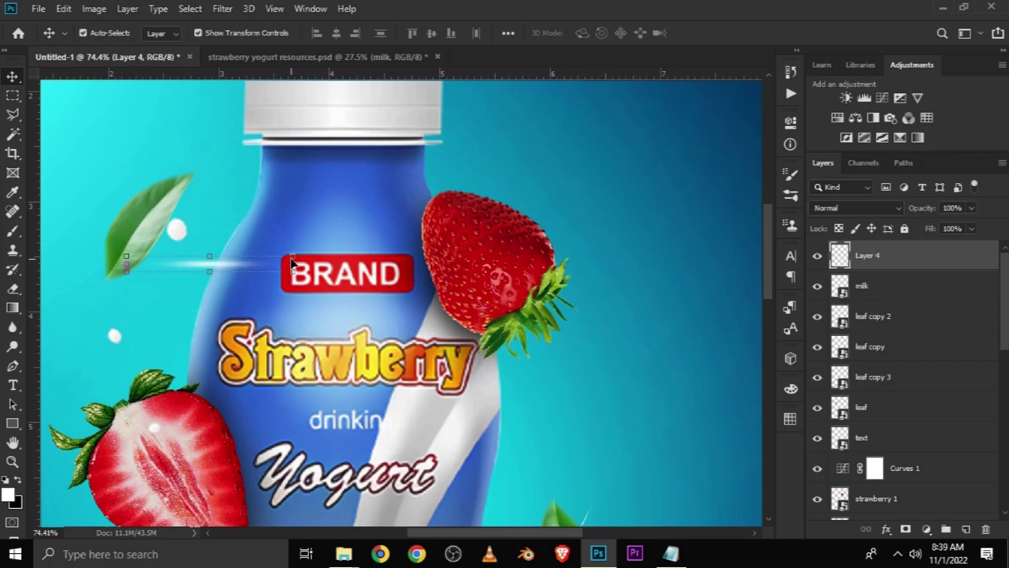
key("ctrl+t")
mouse_move(294, 251)
left_mouse_down()
mouse_move(293, 267)
mouse_move(252, 197)
left_mouse_up()
left_click_drag(203, 269, 209, 277)
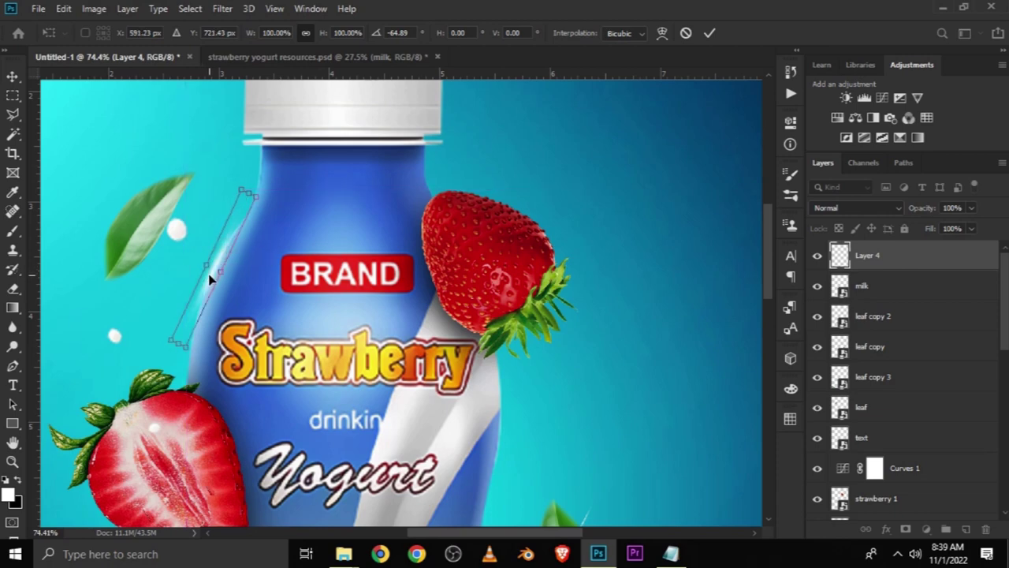
key("Return")
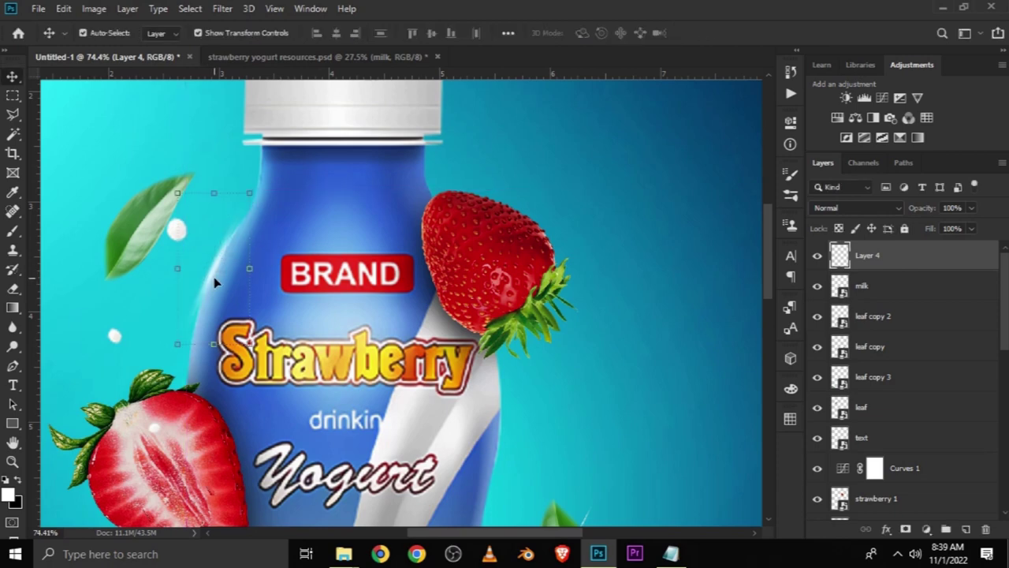
key("Down")
key("Down")
key("Down")
key("ctrl+0")
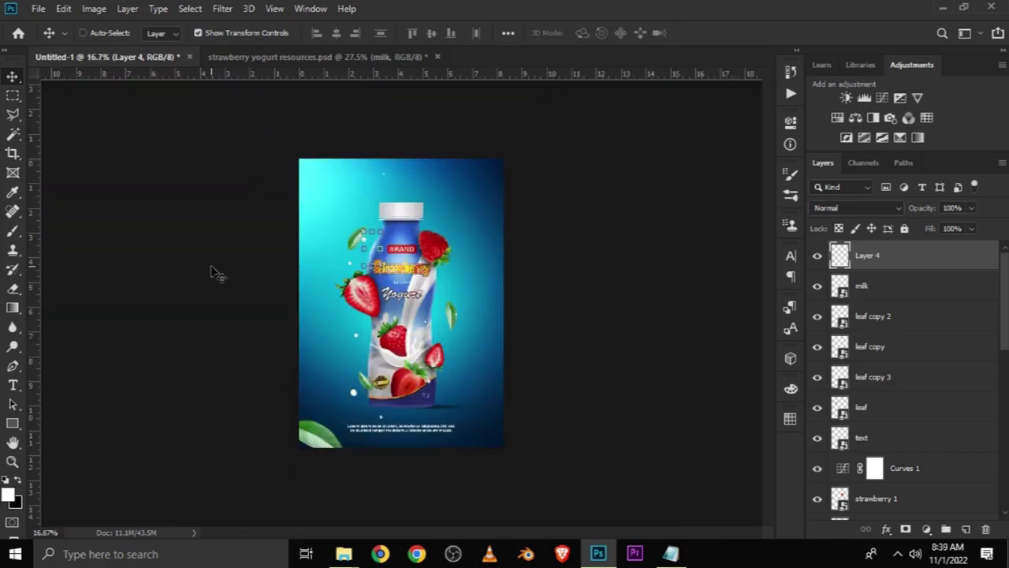
left_click(213, 272)
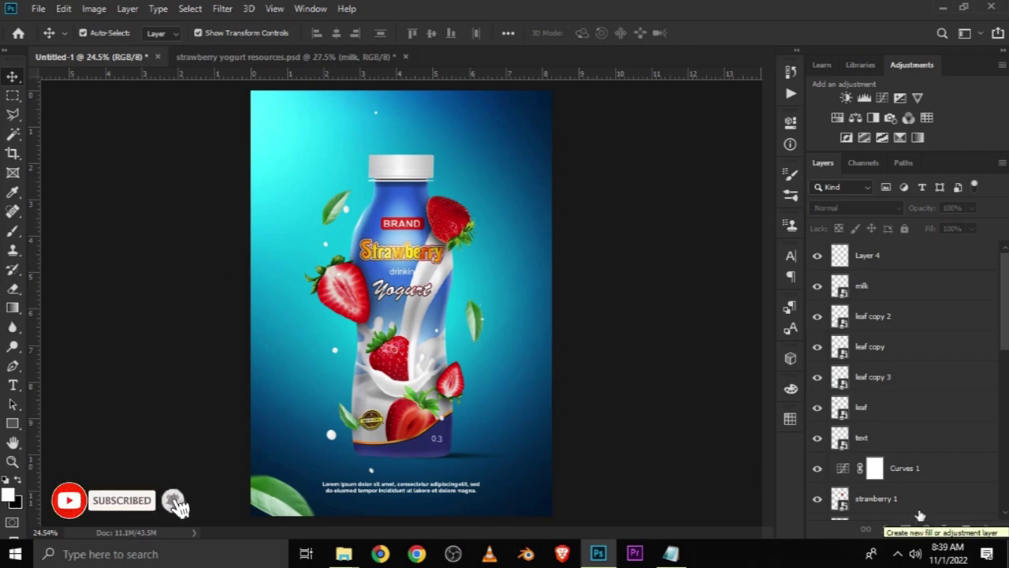
Step: Add a Curves adjustment with a two-point S-curve and toggle it to compare
left_click(927, 529)
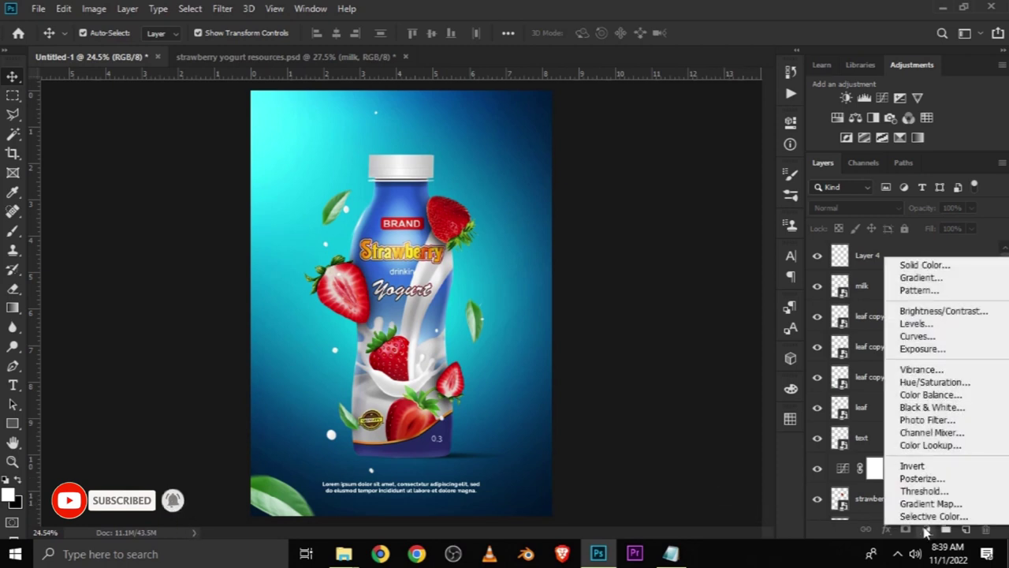
left_click(917, 336)
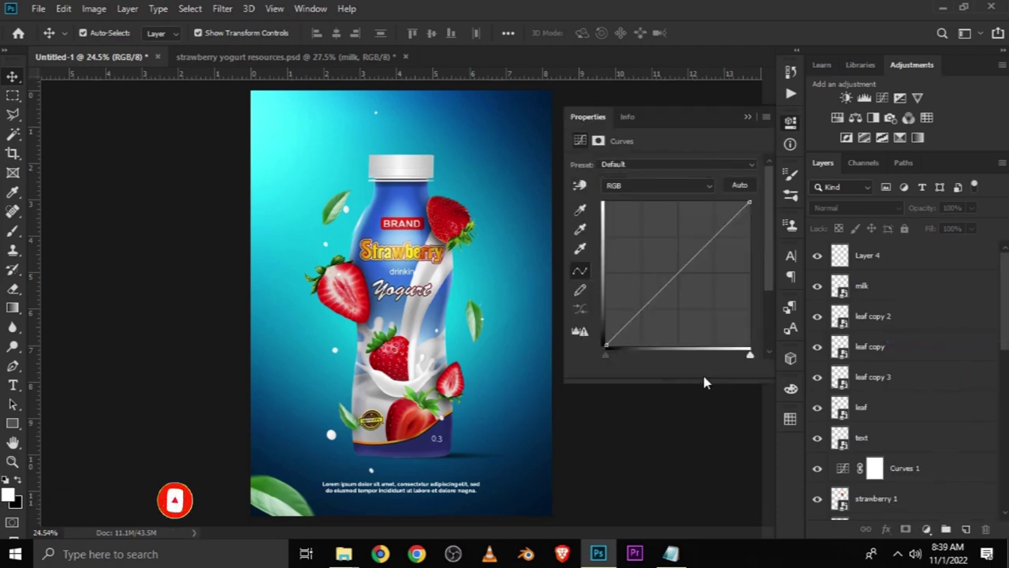
left_click_drag(641, 321, 643, 317)
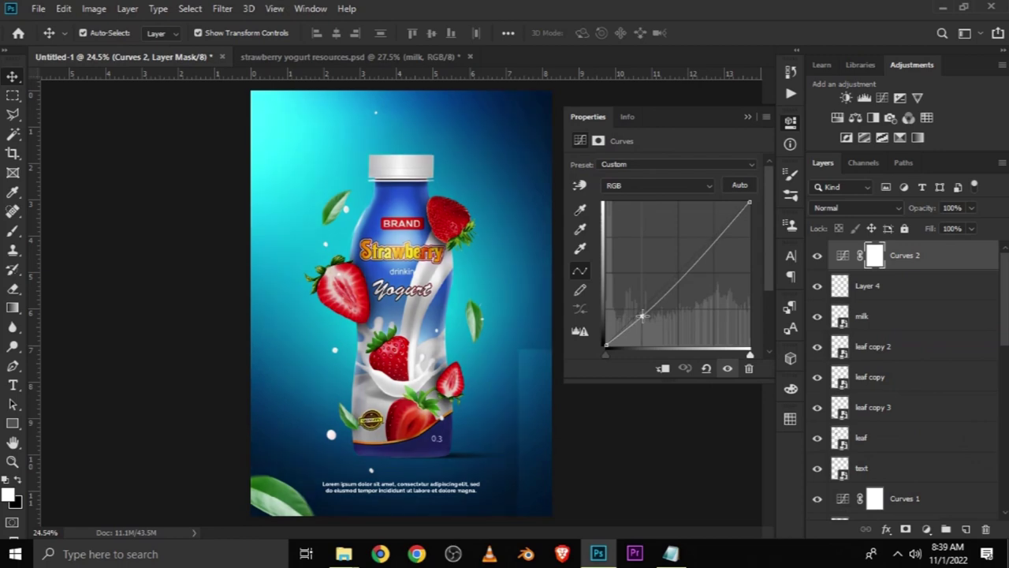
mouse_move(692, 262)
left_mouse_down()
mouse_move(690, 253)
mouse_move(692, 262)
left_mouse_up()
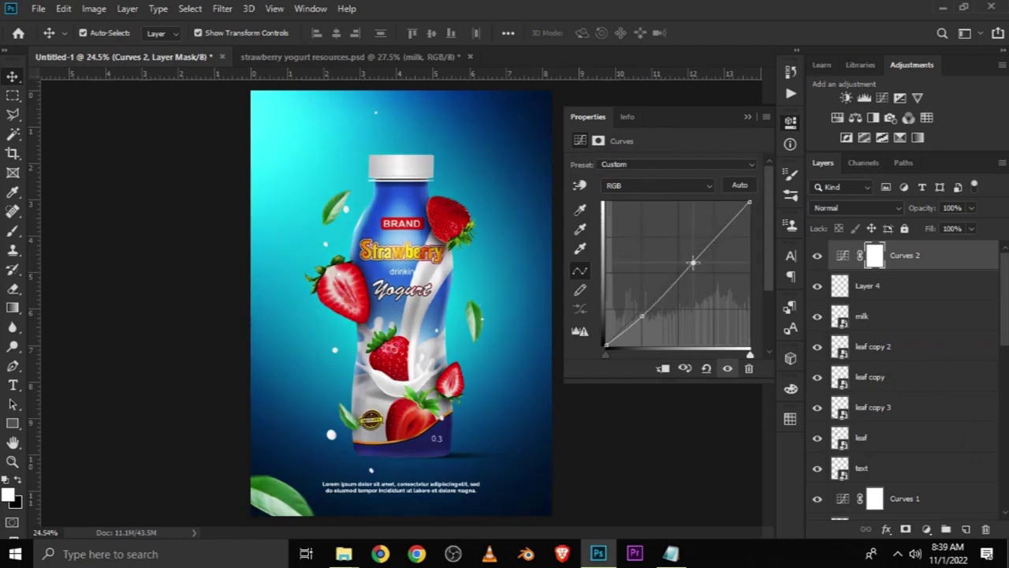
left_click(729, 369)
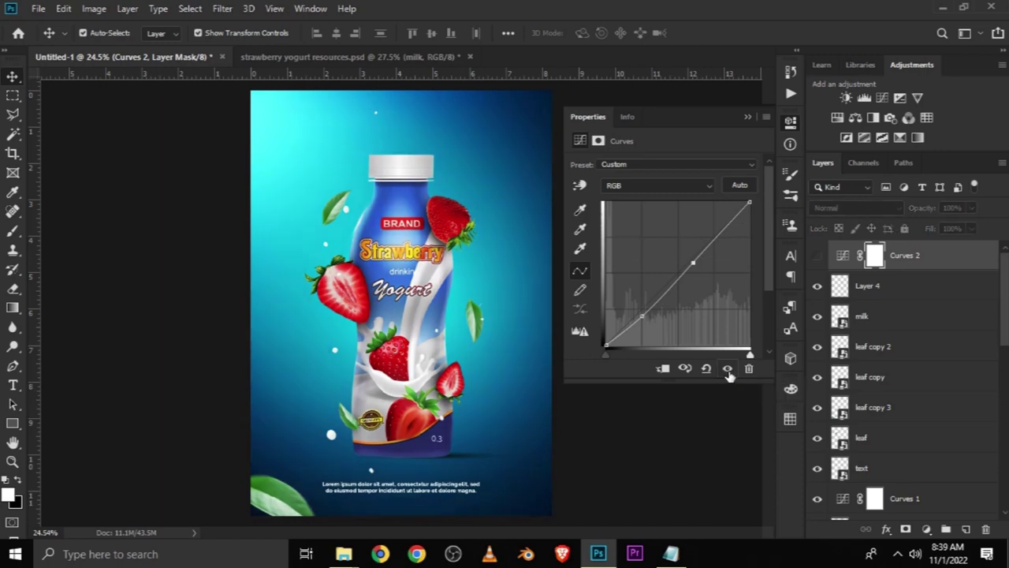
left_click(728, 370)
left_click(729, 369)
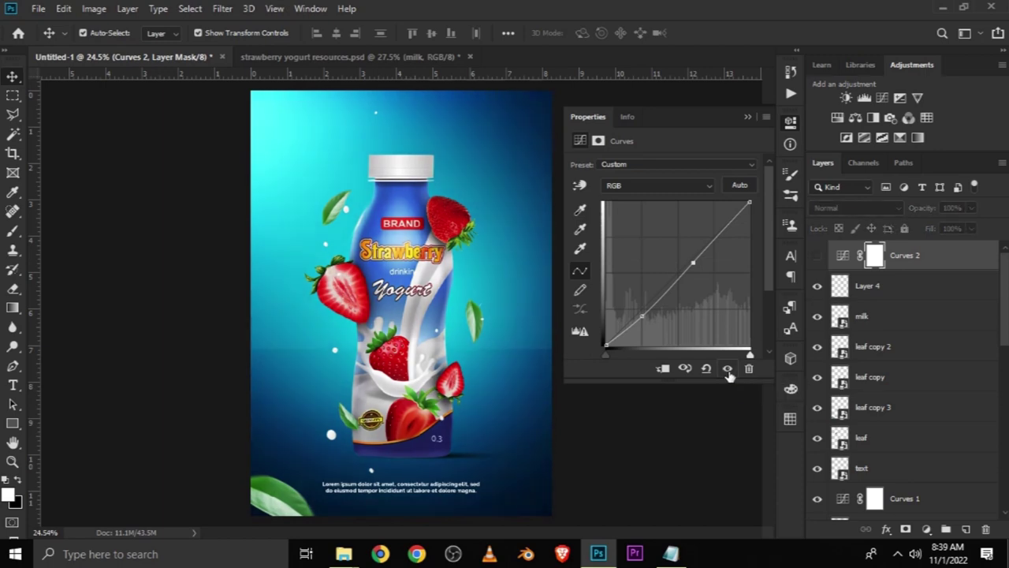
left_click(728, 369)
Step: Collapse the Curves properties and select, then deselect, Layer 3
left_click(748, 117)
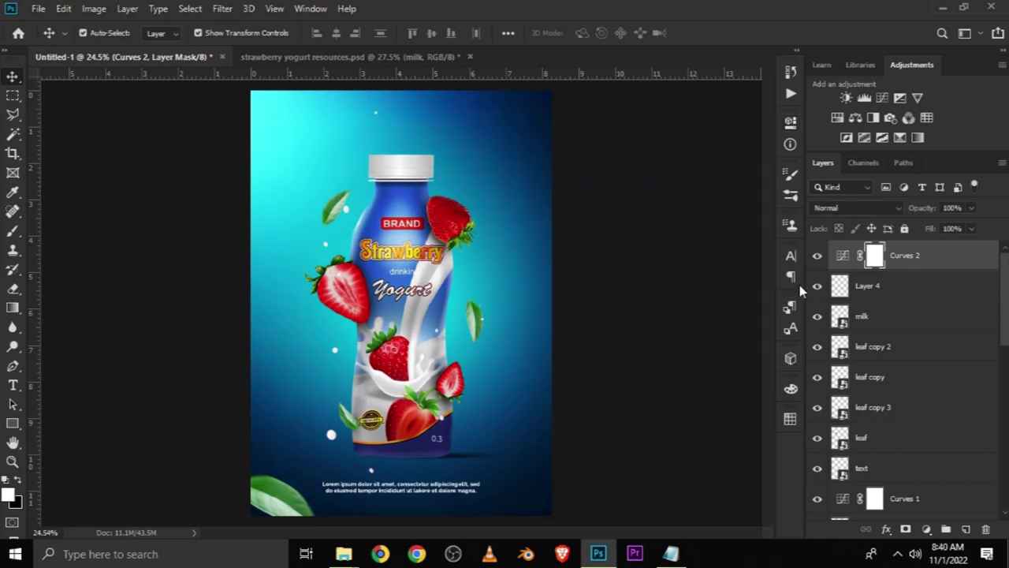
left_click(816, 265)
left_click(721, 308)
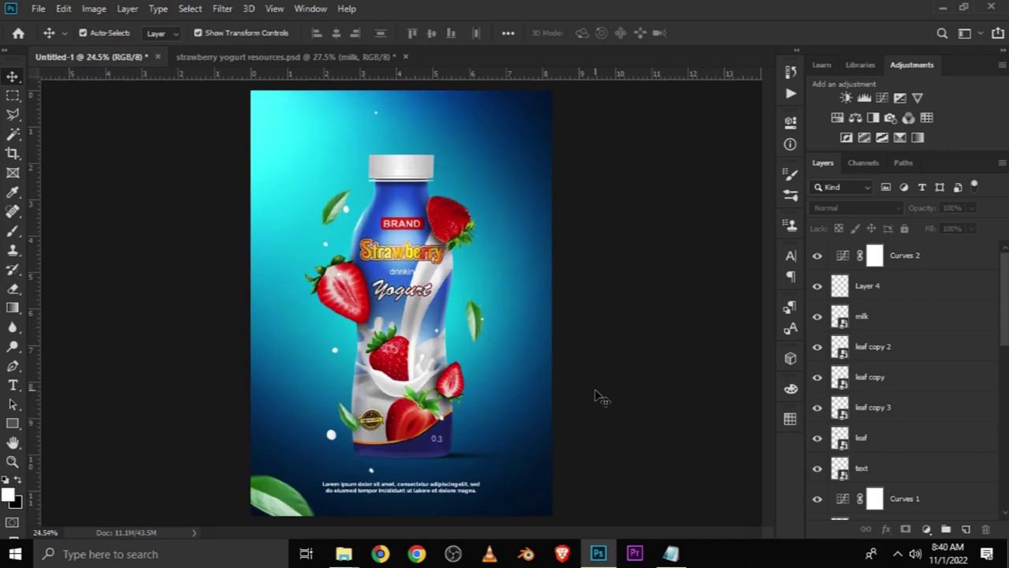
left_click(464, 464)
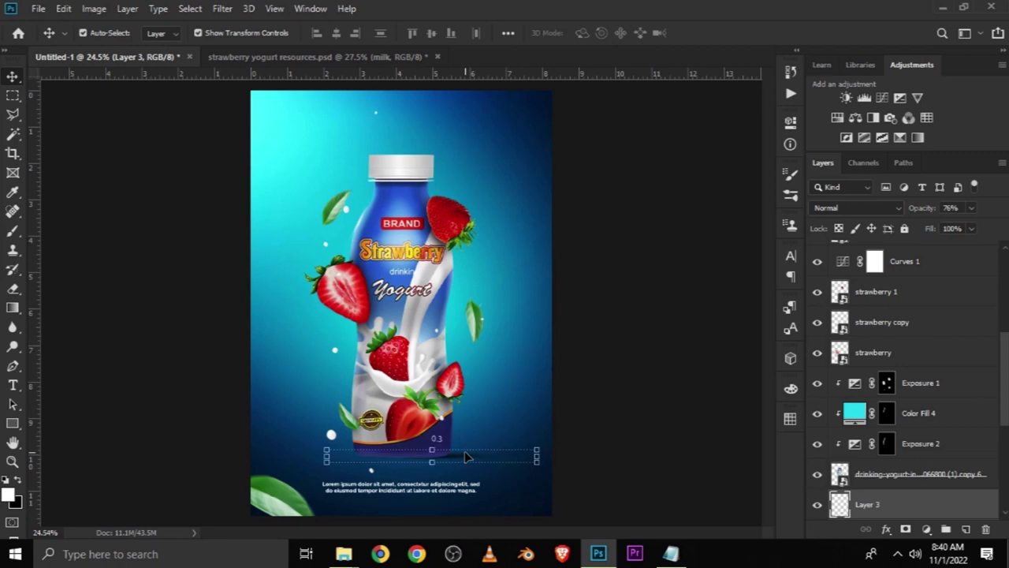
left_click(593, 436)
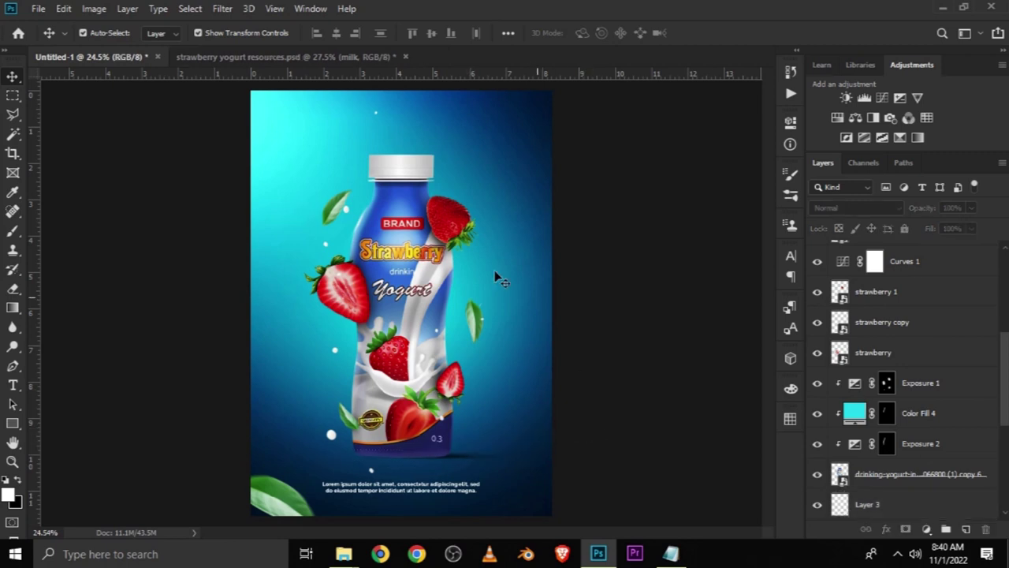
Step: Drag the bokeh image from the resources file into Untitled-1 and align it top-left
key("ctrl+Tab")
left_click(471, 376)
left_click_drag(471, 376, 498, 348)
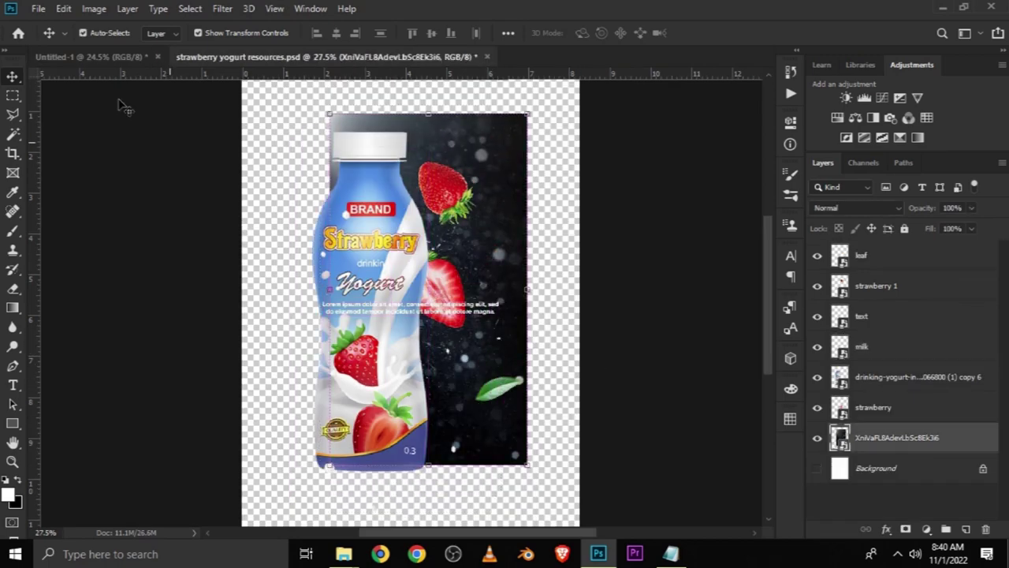
left_click(95, 60)
left_click_drag(95, 68, 371, 232)
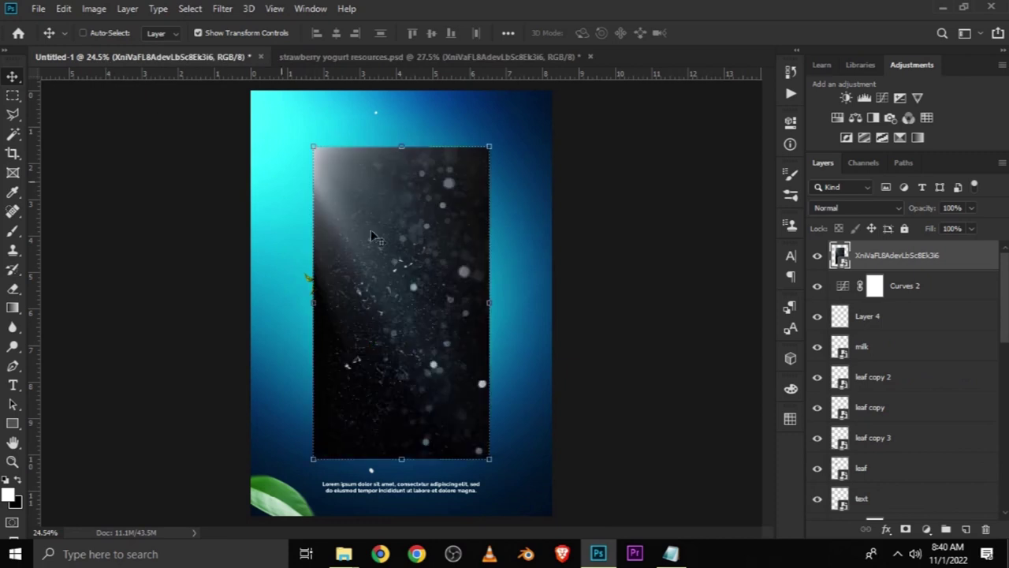
left_click_drag(467, 356, 402, 306)
Step: Scale the bokeh layer to about 101% so it covers the whole canvas
scroll(402, 306, "down", 1)
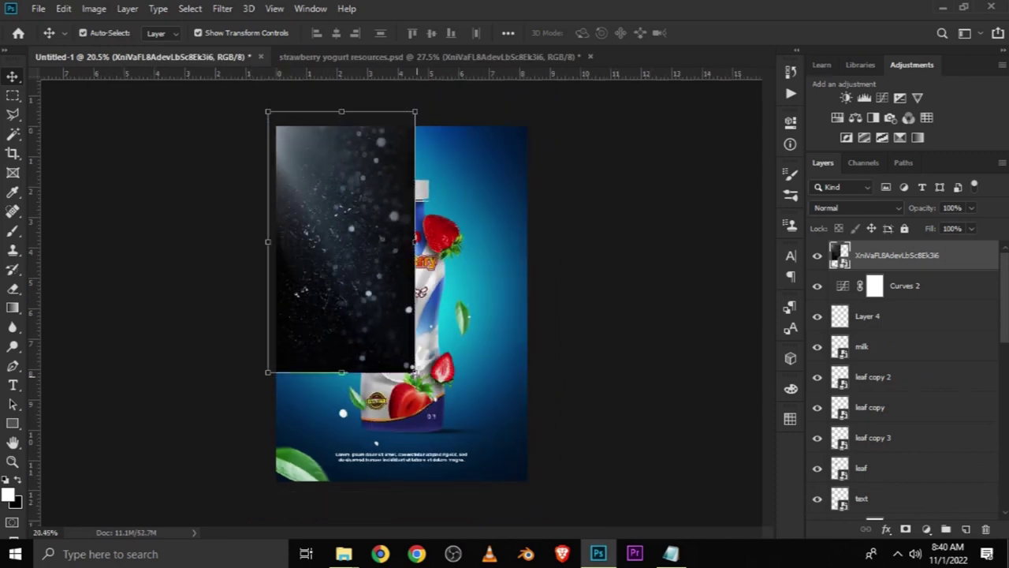
left_click_drag(413, 367, 479, 443)
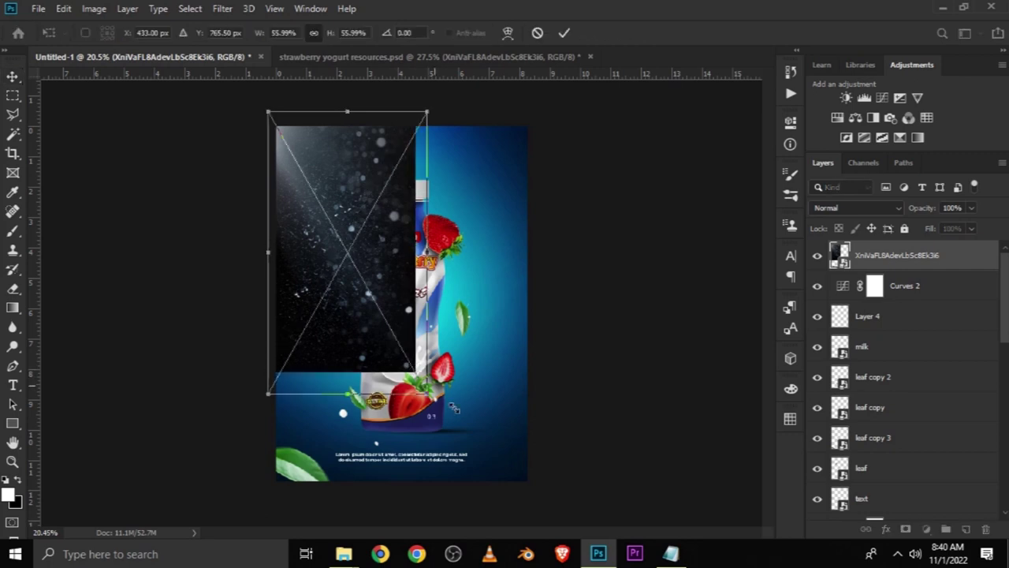
left_click_drag(467, 298, 511, 314)
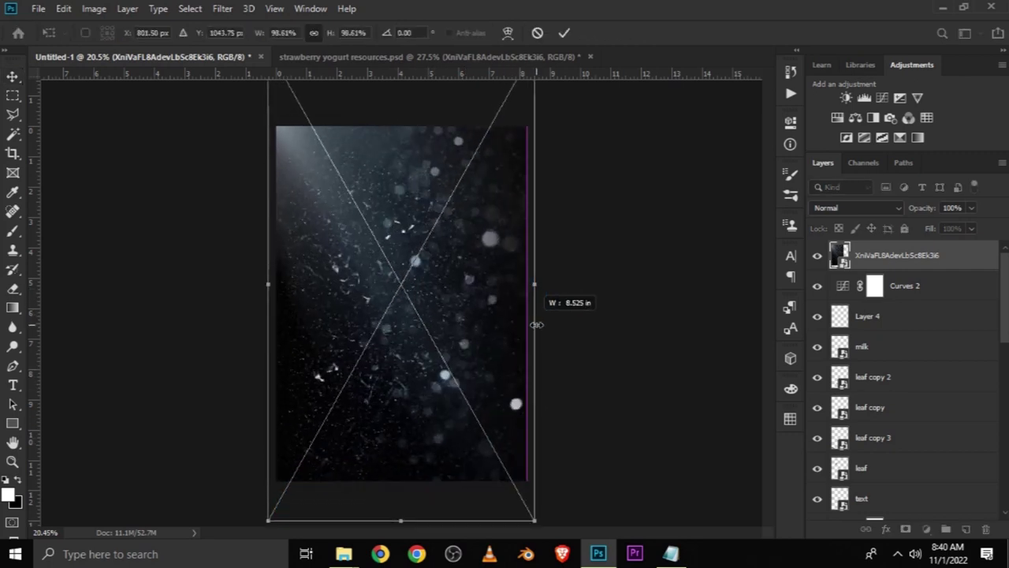
left_click_drag(530, 320, 536, 320)
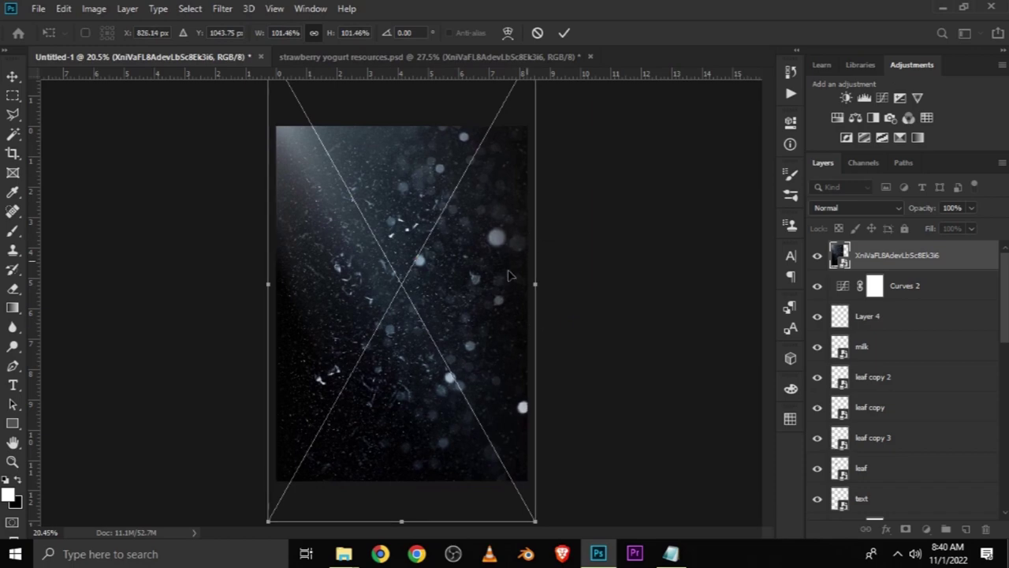
left_click(565, 33)
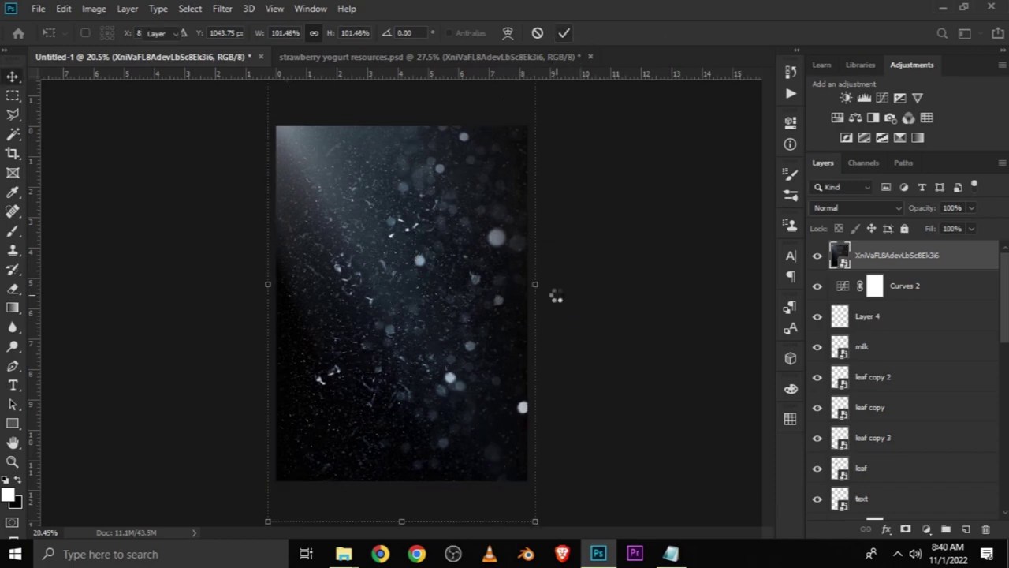
Step: Set the bokeh layer's blend mode to Screen and toggle it to compare
left_click(832, 208)
left_click(838, 289)
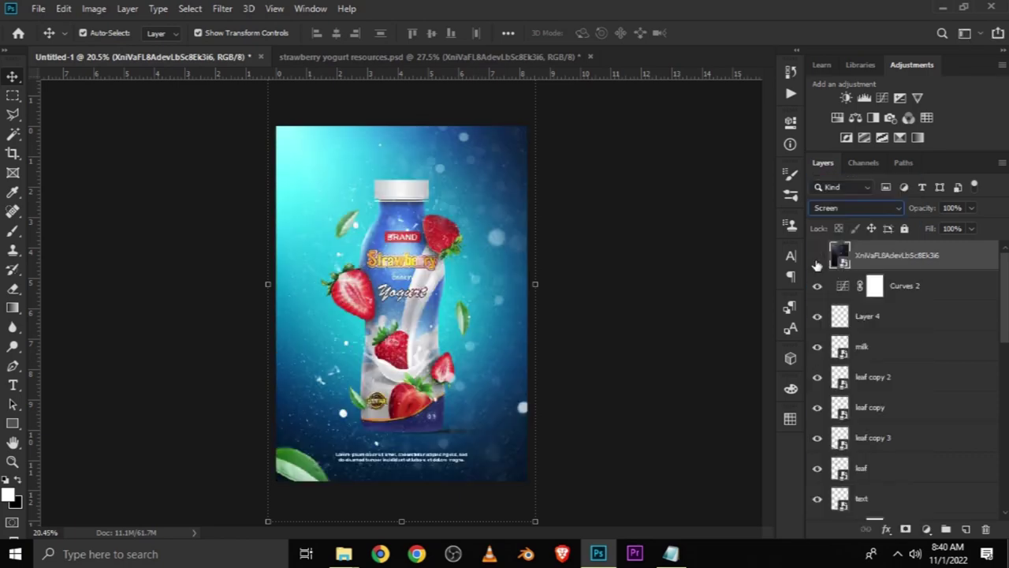
left_click(817, 255)
left_click(817, 255)
Step: Clip a Levels adjustment to the bokeh layer with black input at 60
left_click(924, 529)
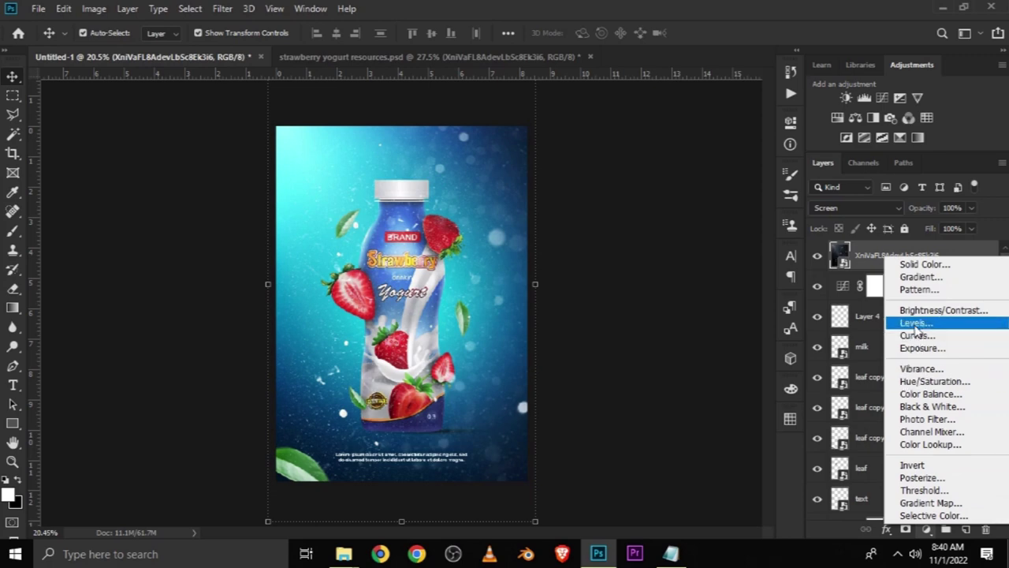
left_click(913, 324)
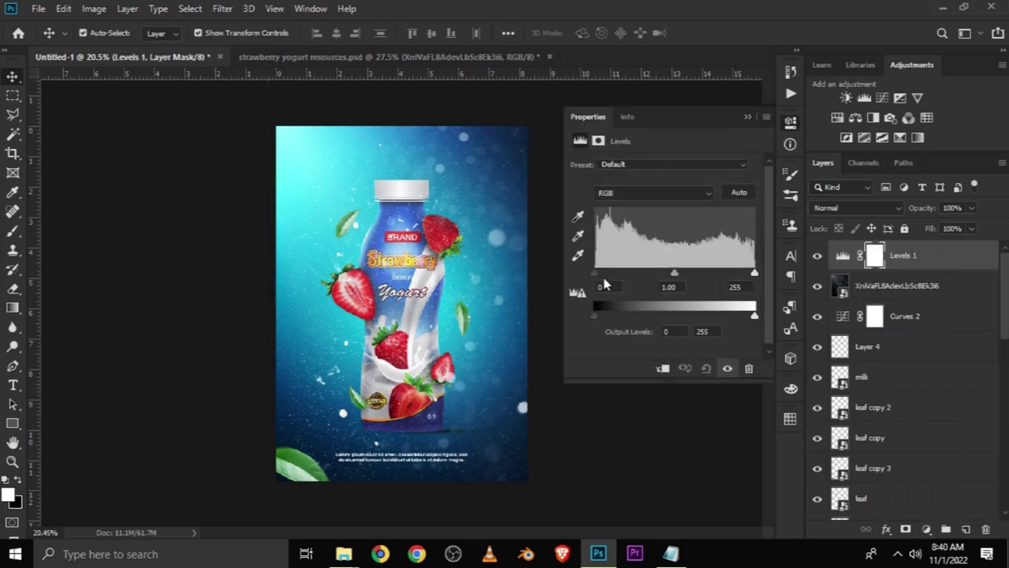
left_click(662, 368)
left_click_drag(595, 273, 647, 276)
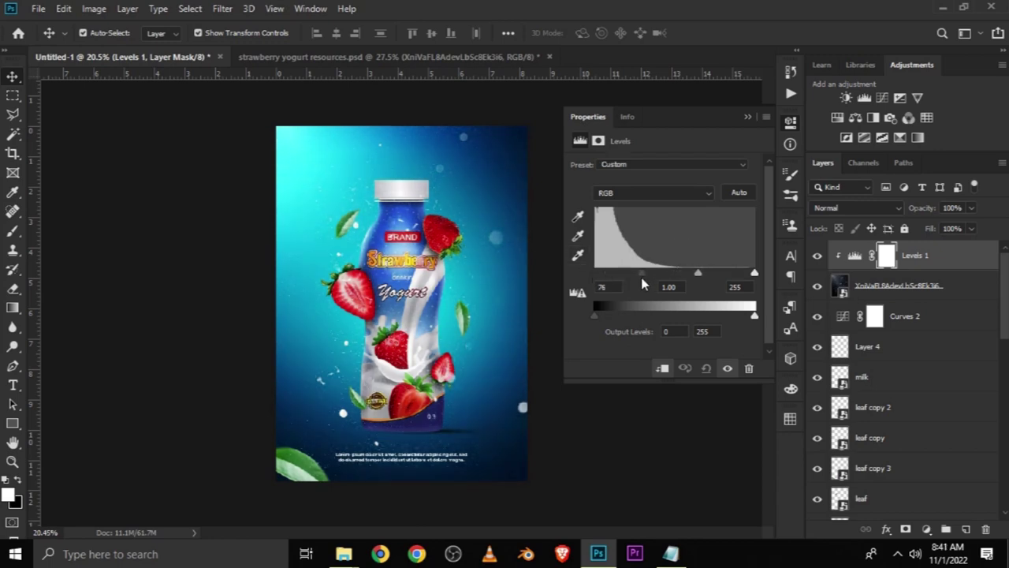
left_click_drag(633, 276, 632, 274)
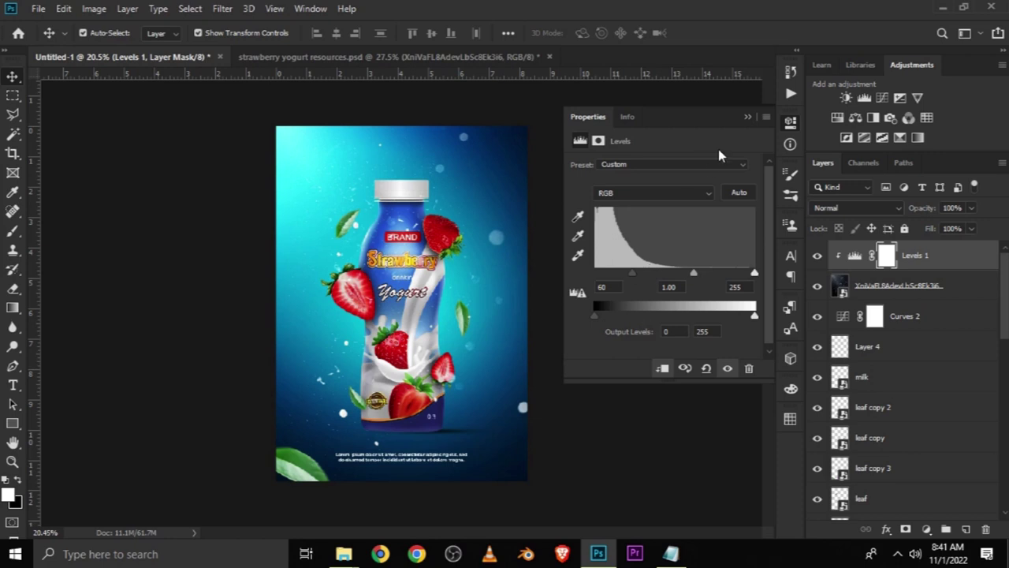
left_click(748, 118)
left_click(818, 256)
left_click(818, 256)
left_click(904, 292)
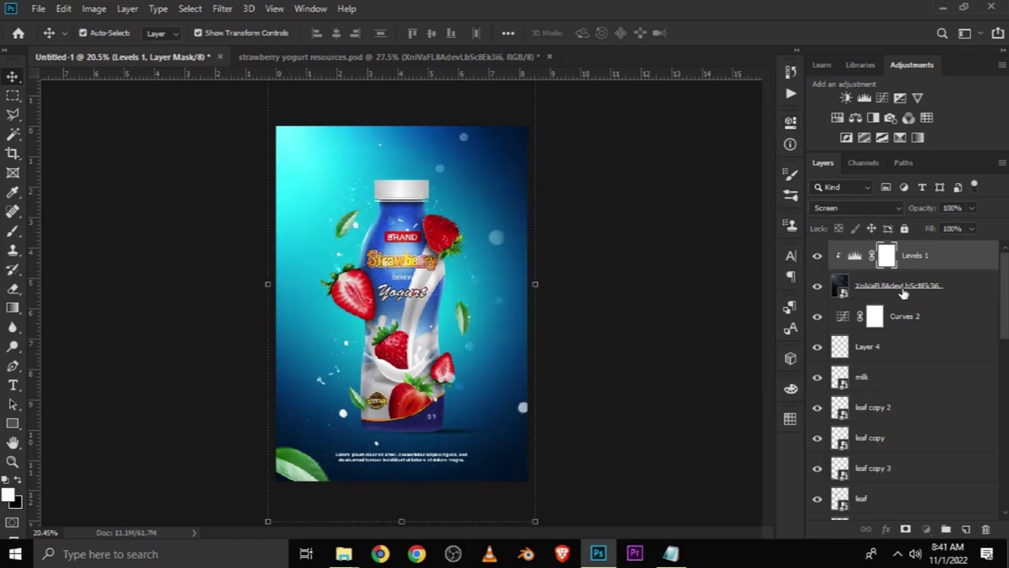
Step: Add an inverted mask to the bokeh layer and set a 600 px white brush at 33% opacity
left_click(907, 529)
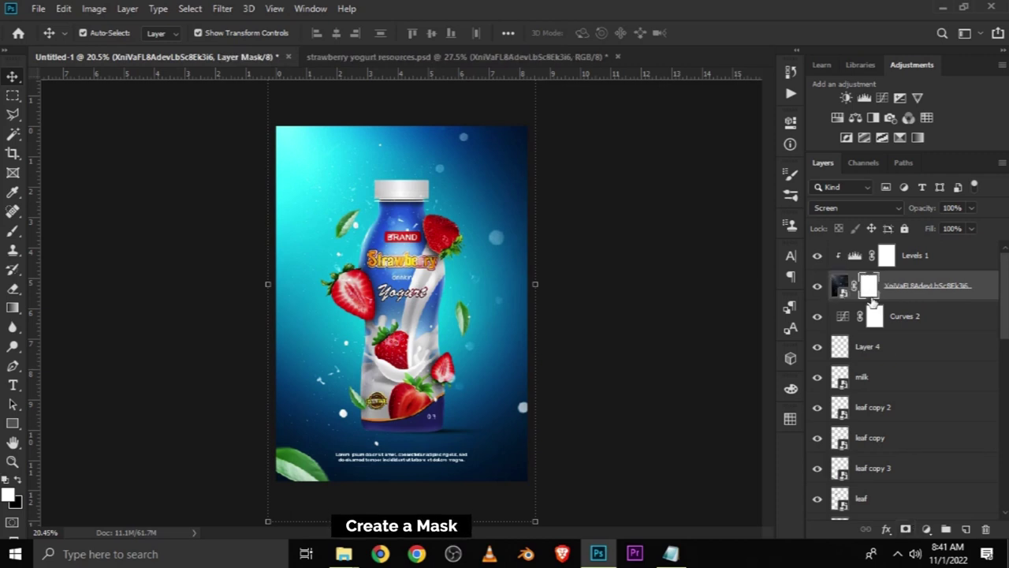
key("ctrl+i")
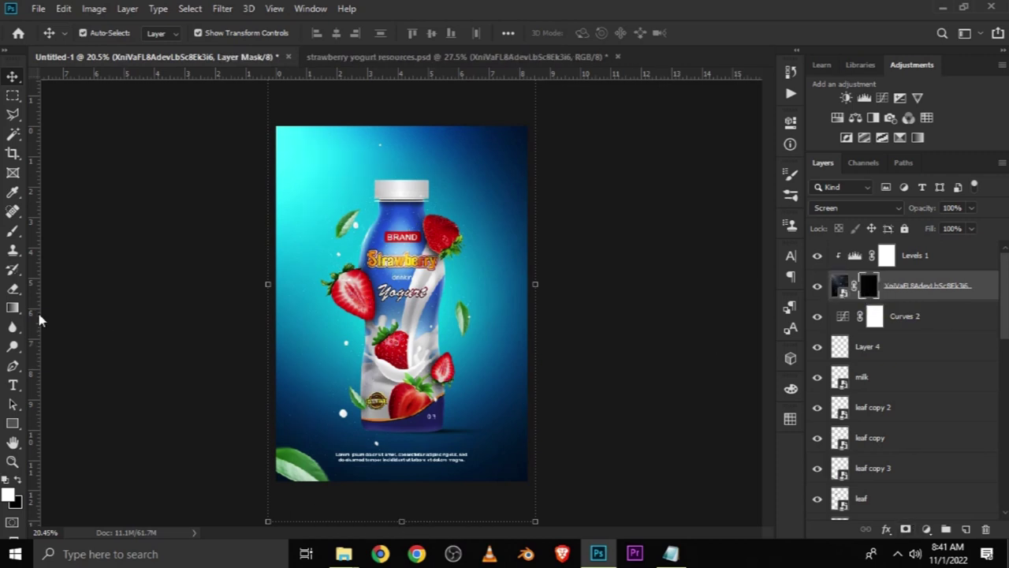
right_click(12, 230)
left_click(79, 233)
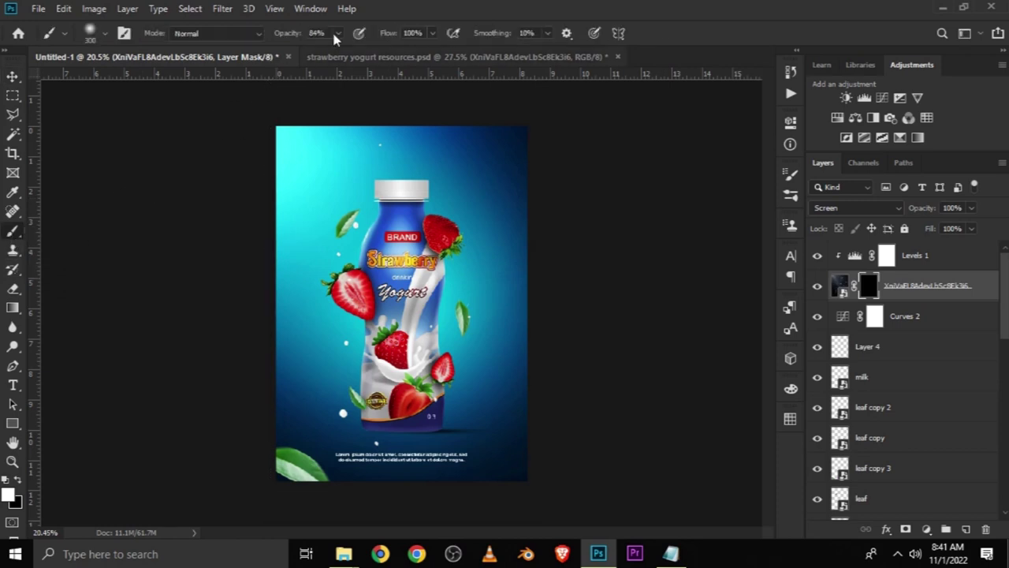
left_click_drag(339, 36, 321, 48)
left_click(429, 7)
left_click(9, 497)
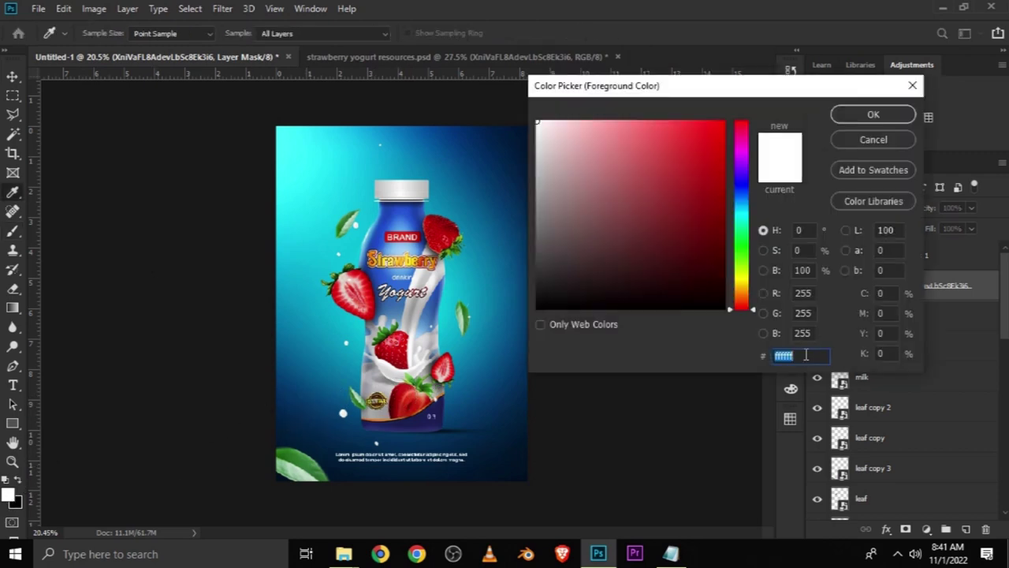
key("Return")
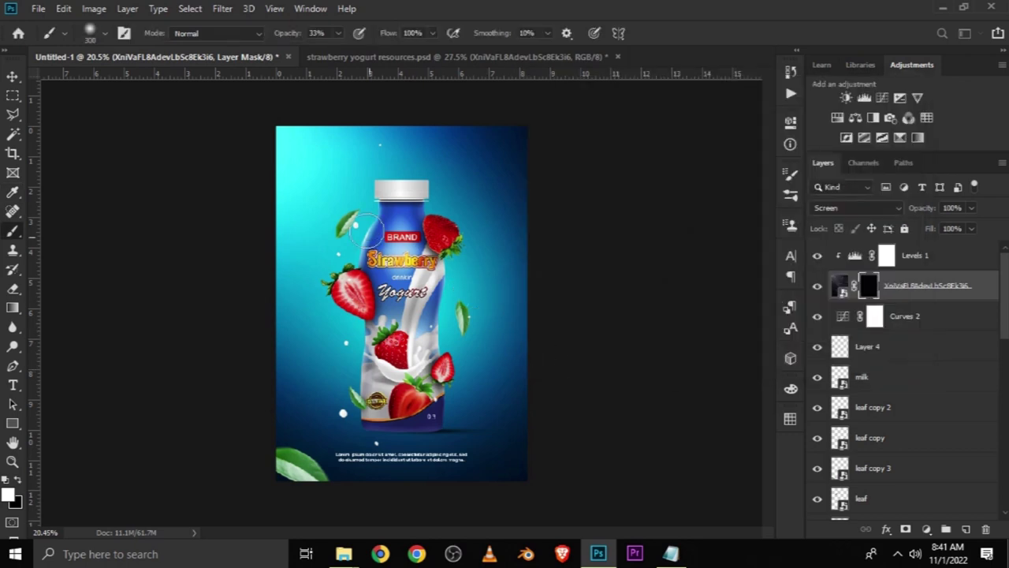
key("bracketright")
key("bracketright")
key("bracketright")
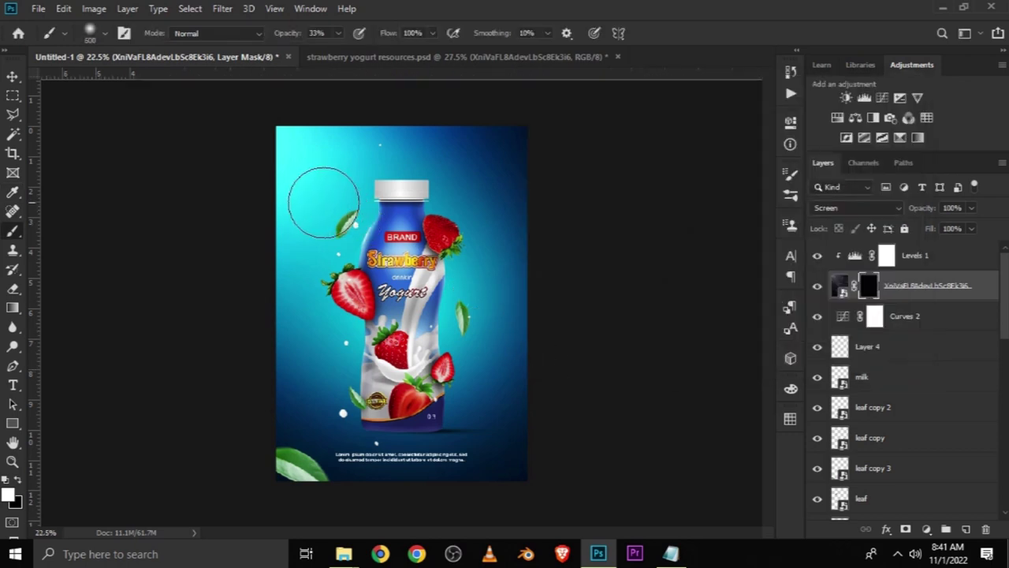
scroll(333, 186, "up", 1, "alt")
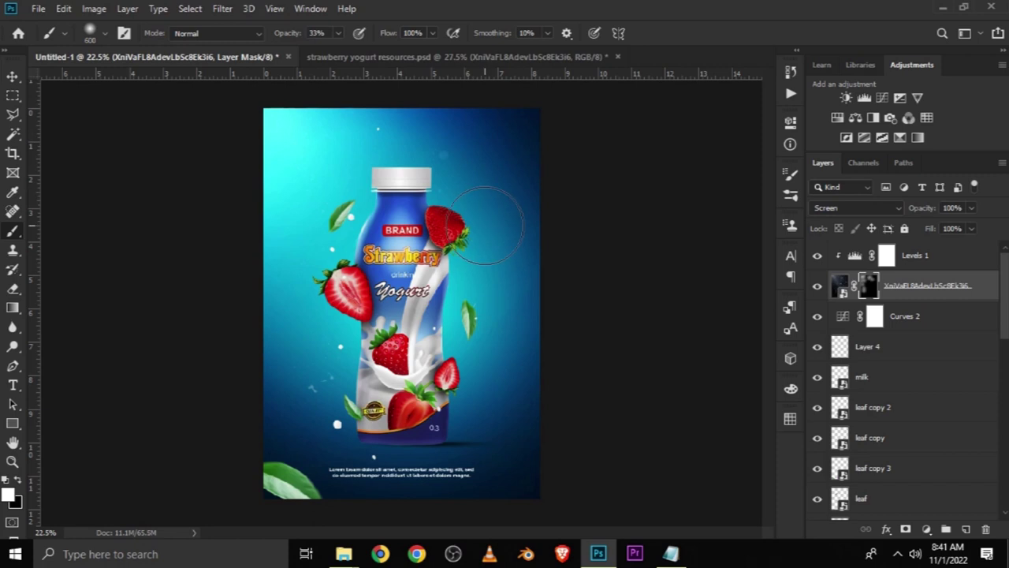
Step: Paint the mask alternately in white and black around the milk splash and bottle
left_click_drag(457, 309, 429, 331)
left_click(20, 480)
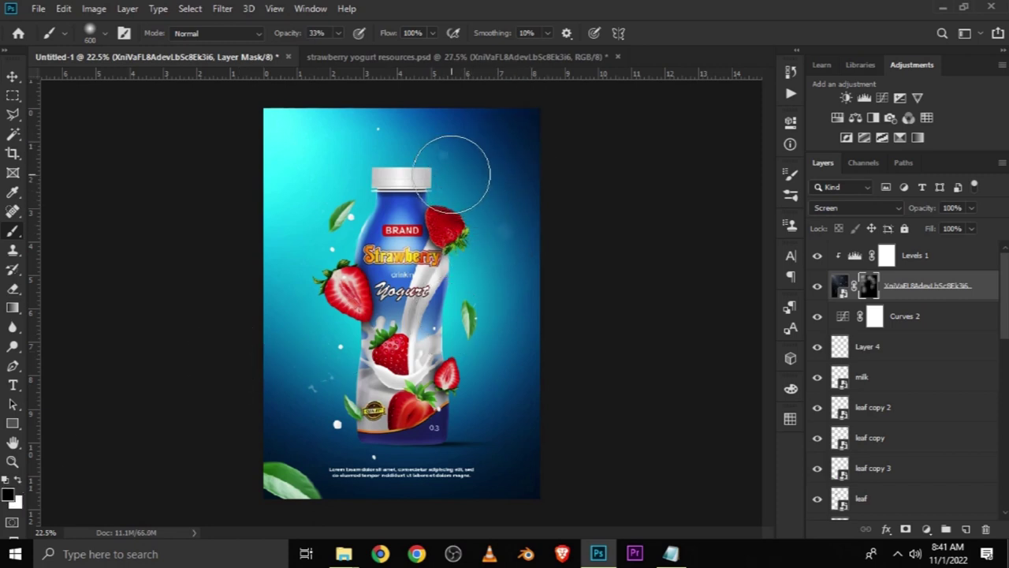
left_click(19, 482)
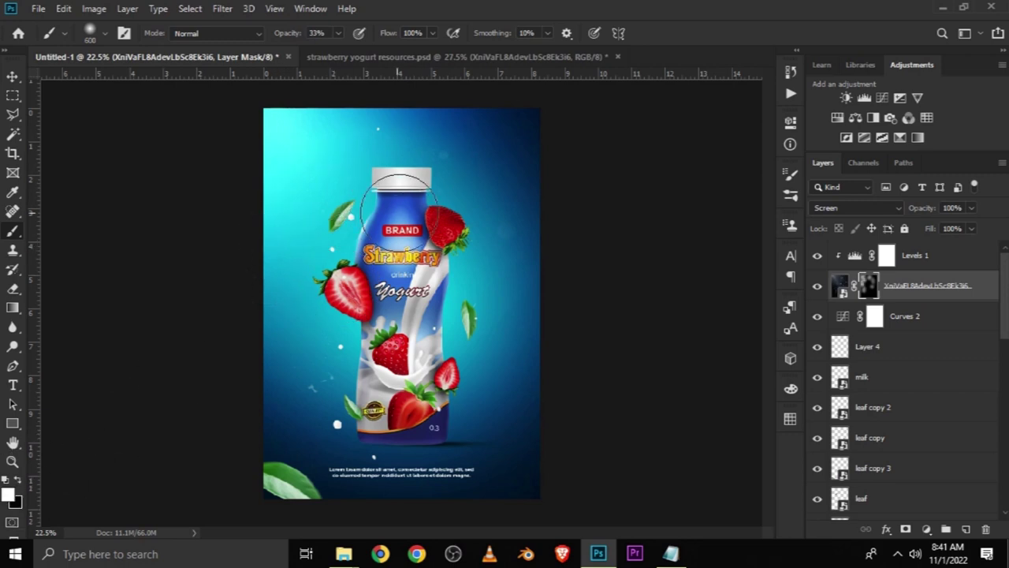
left_click(19, 481)
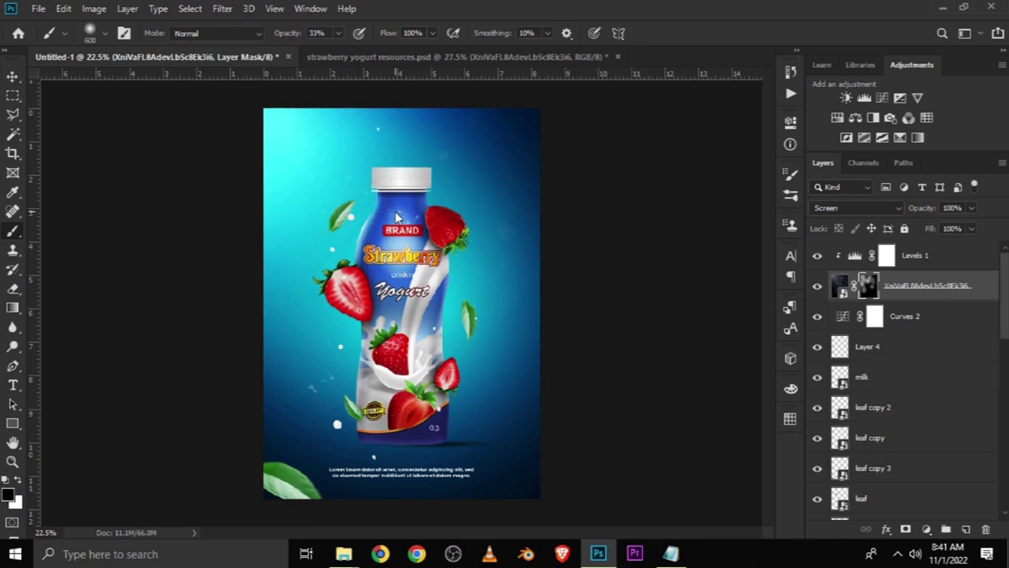
left_click(19, 482)
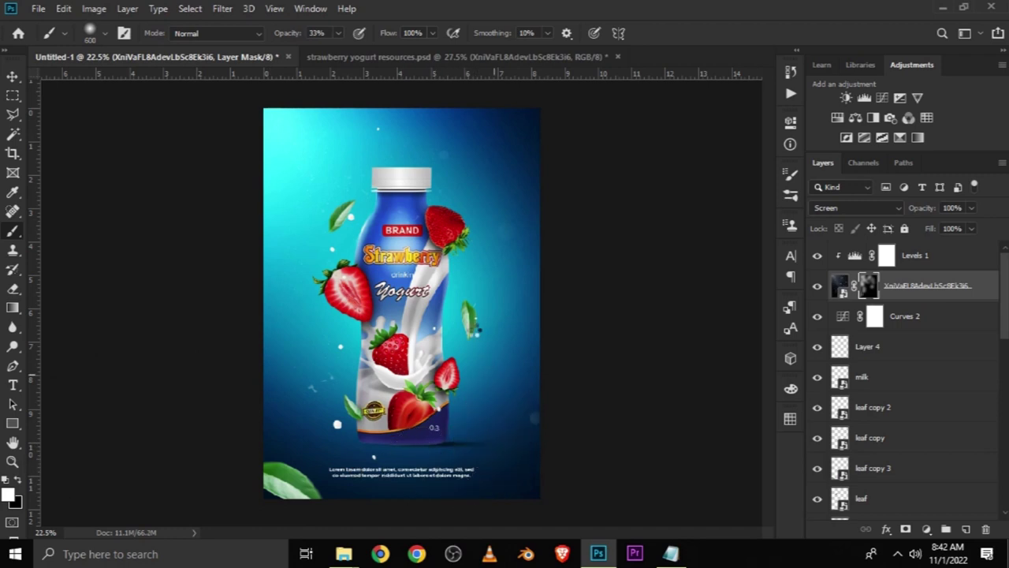
left_click(19, 482)
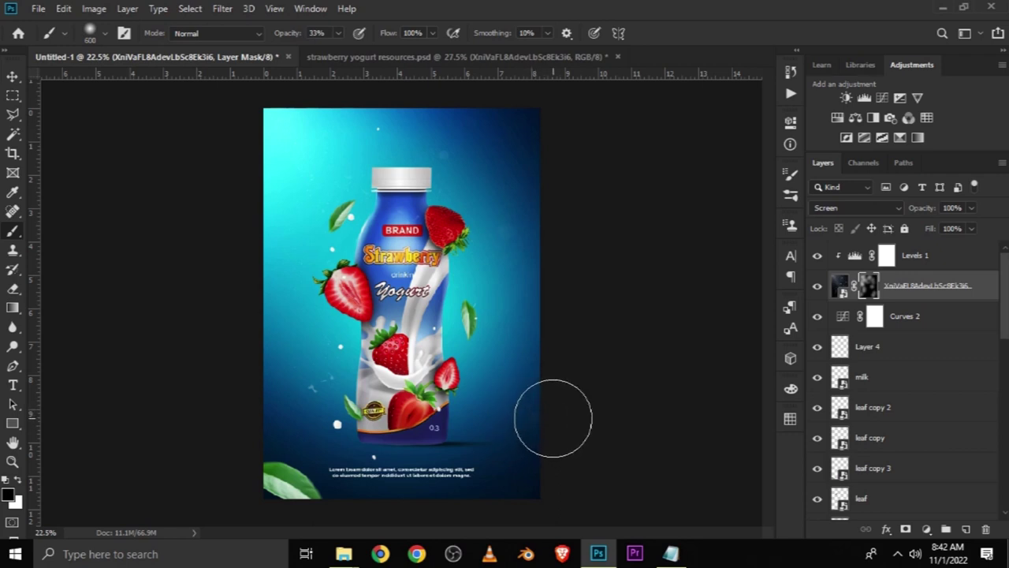
left_click(18, 484)
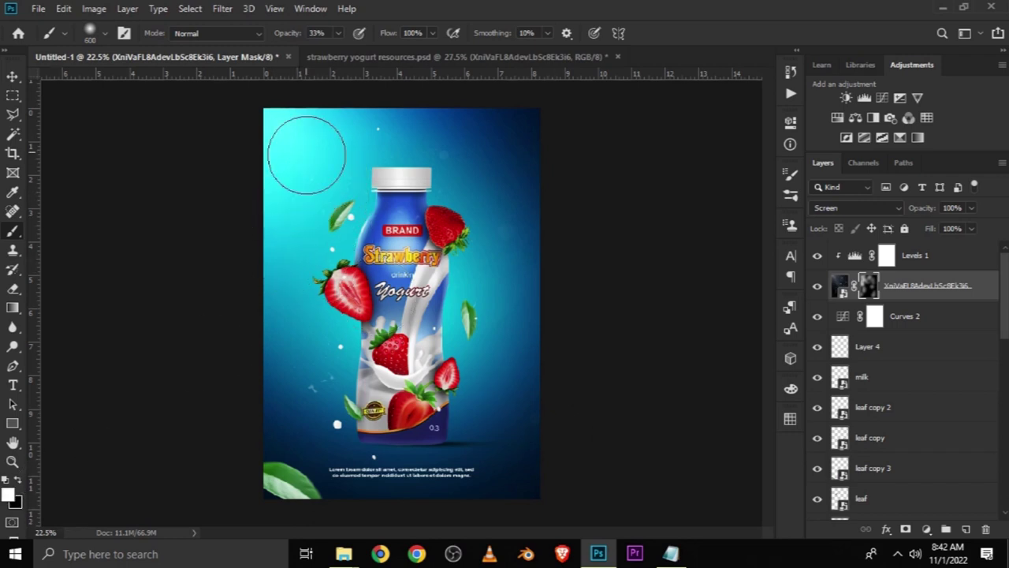
left_click(12, 76)
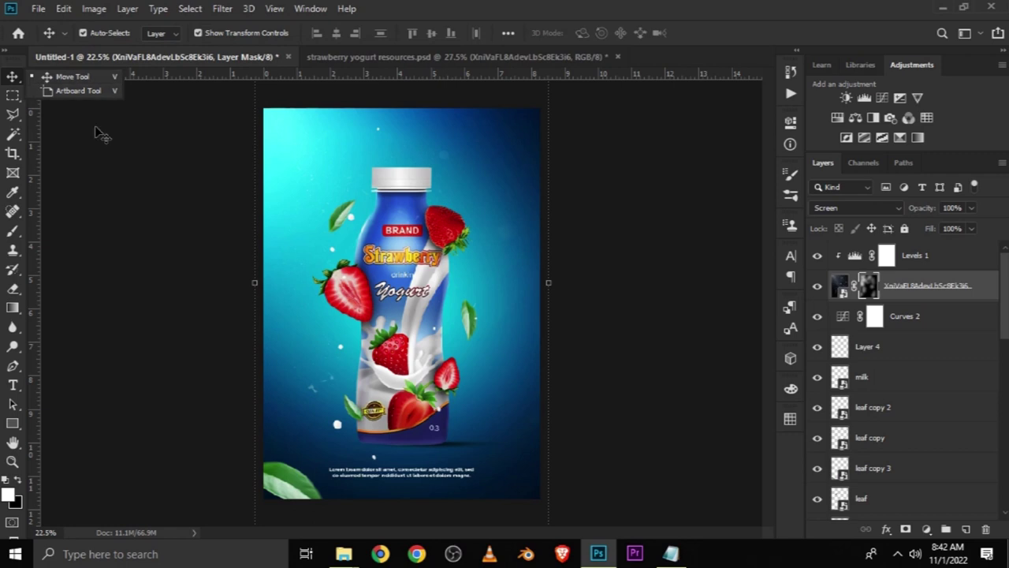
left_click(98, 76)
left_click(227, 287)
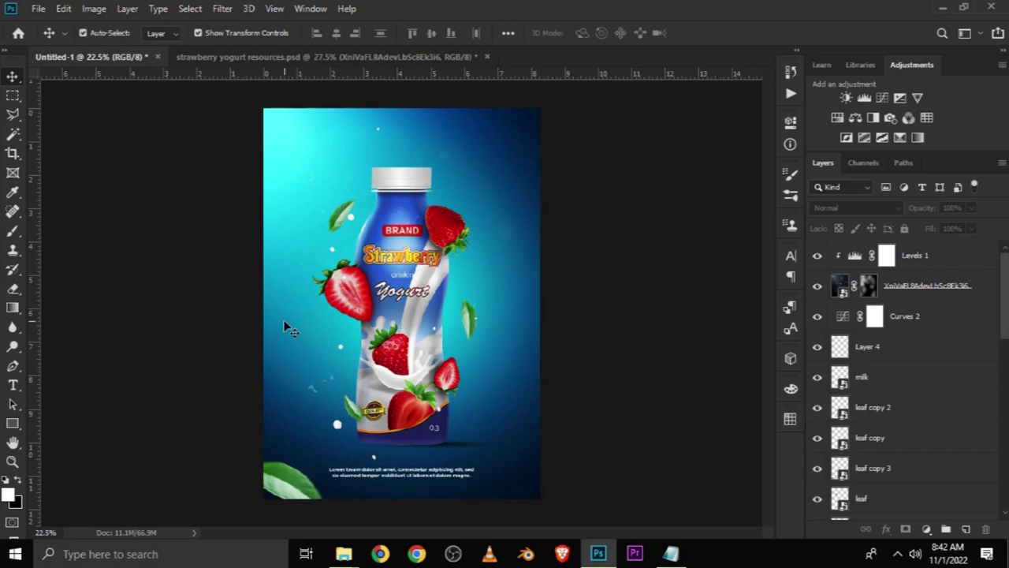
Step: Stamp all visible layers into a new Layer 5 and bring it into the Camera Raw Filter
key("ctrl")
key("ctrl+alt+shift+e")
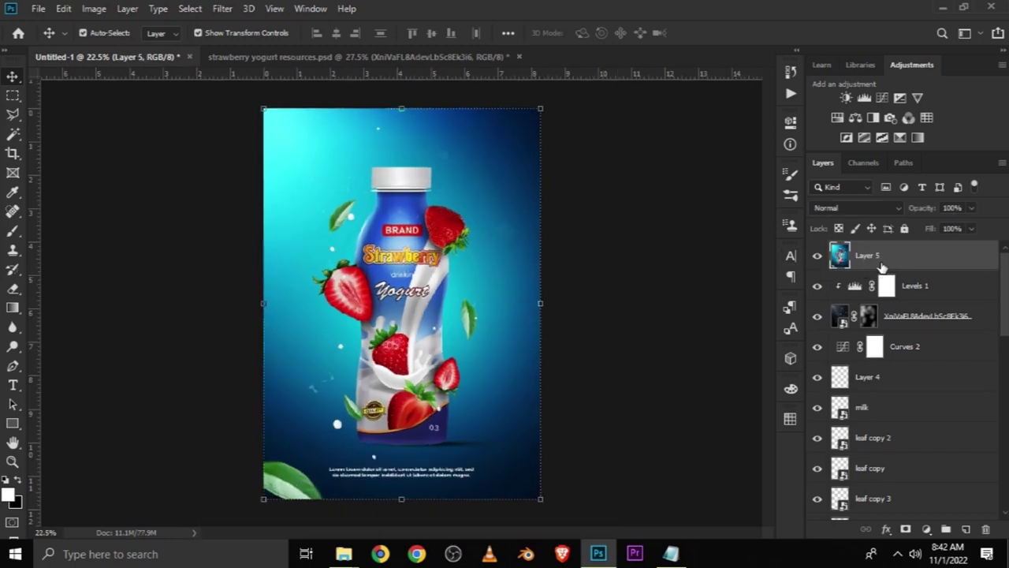
left_click(223, 8)
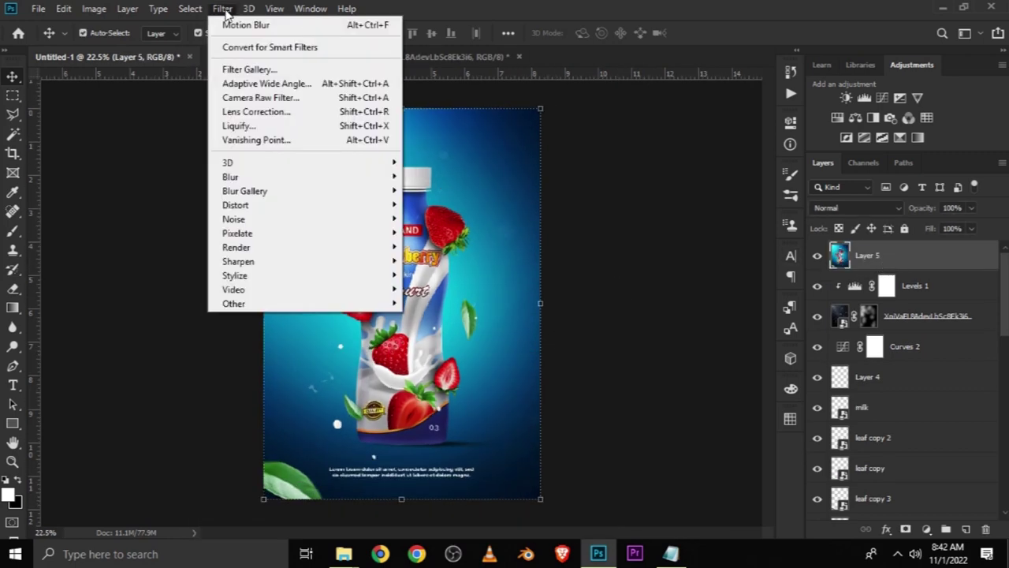
left_click(264, 98)
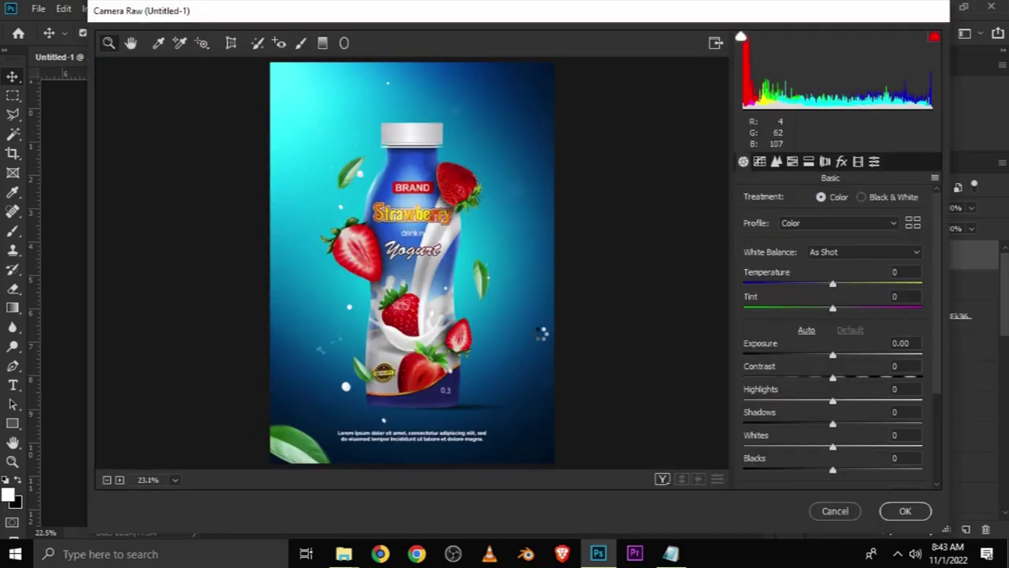
Step: Set Exposure +0.10, Contrast +23, Highlights +8, Shadows -13 and Whites +9
left_click_drag(833, 355, 835, 356)
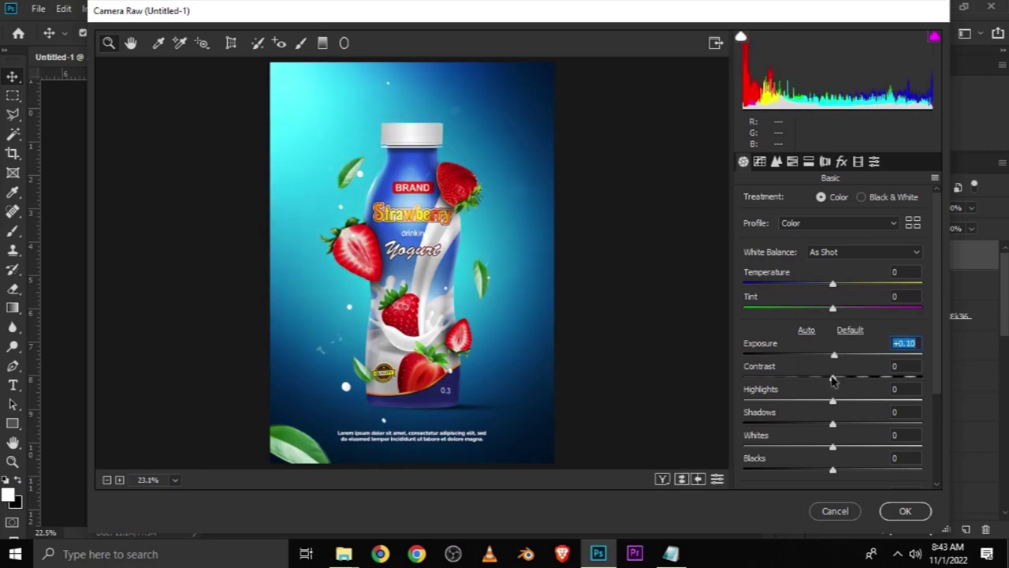
left_click_drag(834, 379, 853, 378)
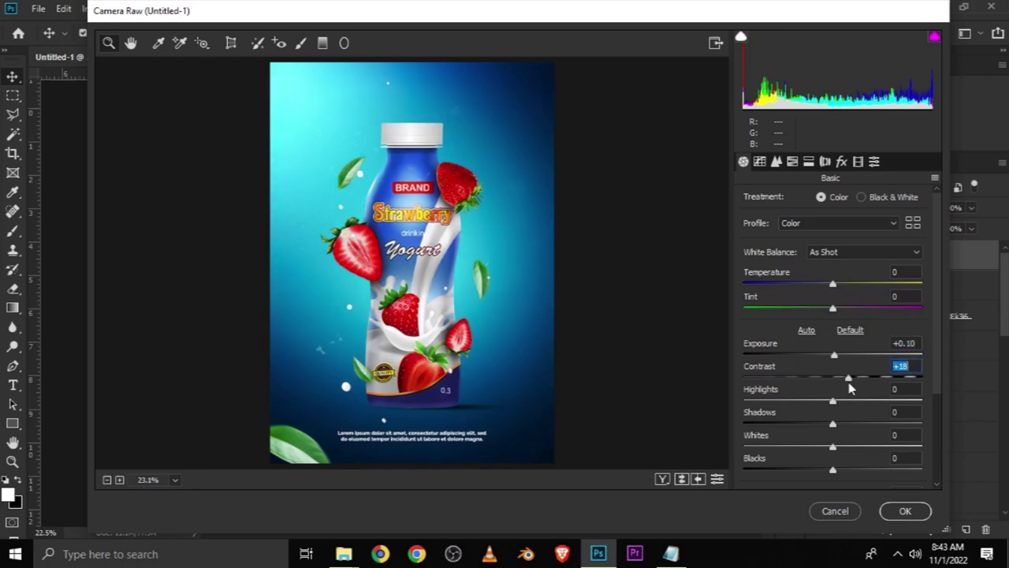
left_click_drag(834, 402, 843, 403)
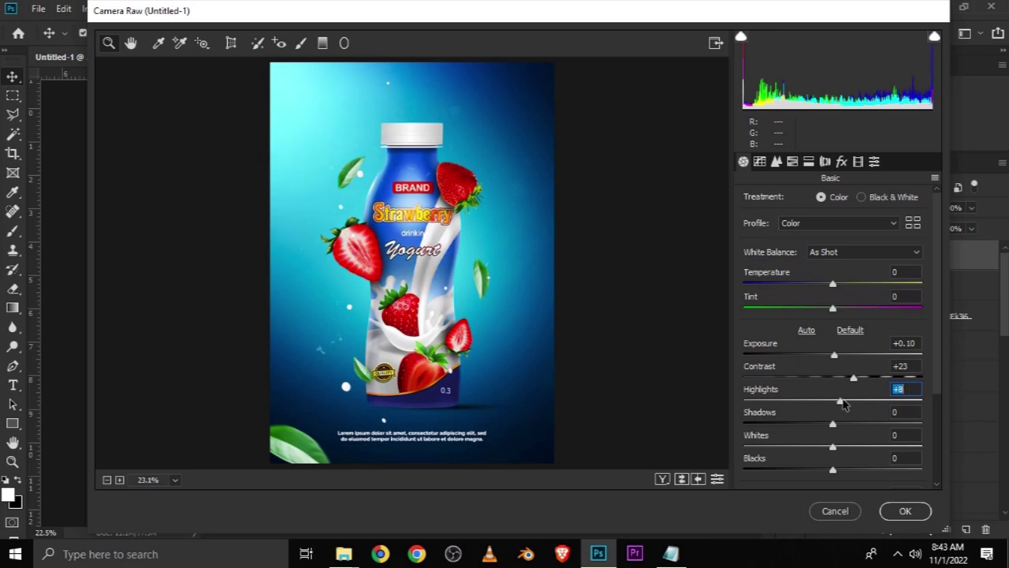
left_click_drag(831, 425, 823, 425)
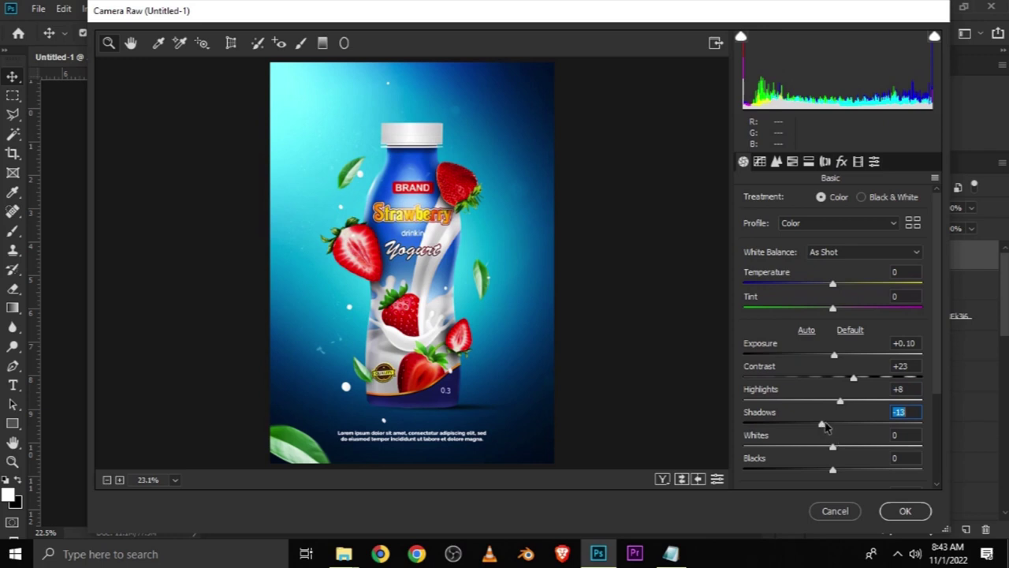
left_click_drag(836, 448, 838, 449)
left_click_drag(839, 451, 844, 443)
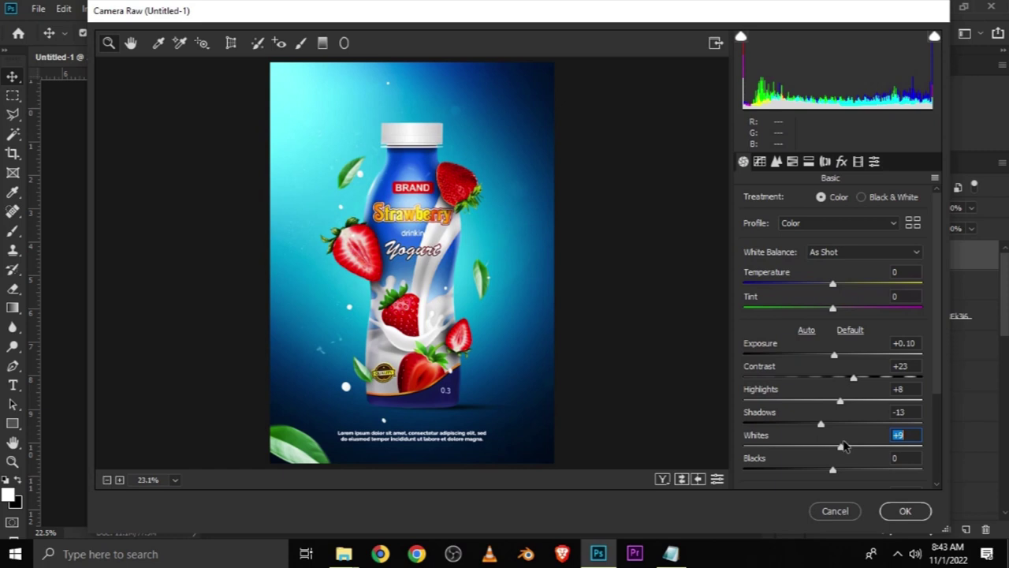
Step: Darken Blacks to -8 and add Texture +5 and Clarity +3
scroll(937, 366, "down", 1)
scroll(868, 386, "down", 1)
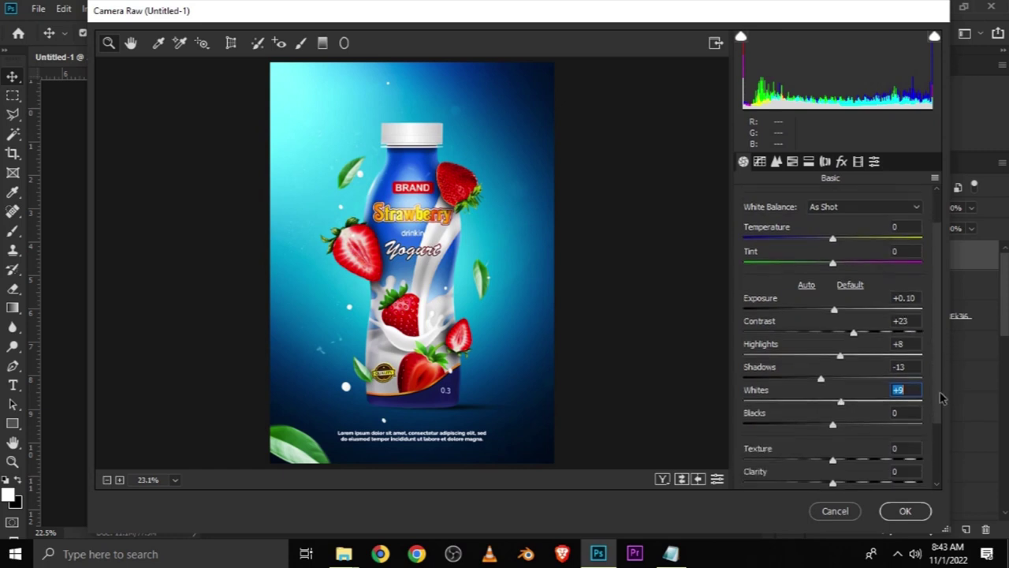
scroll(830, 412, "down", 1)
left_click_drag(827, 417, 839, 455)
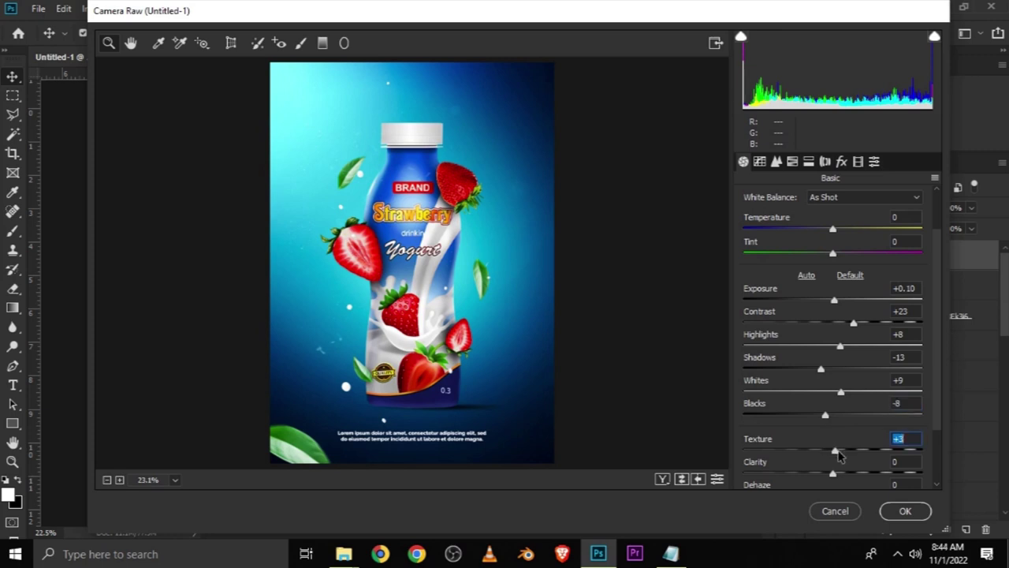
left_click_drag(837, 474, 834, 472)
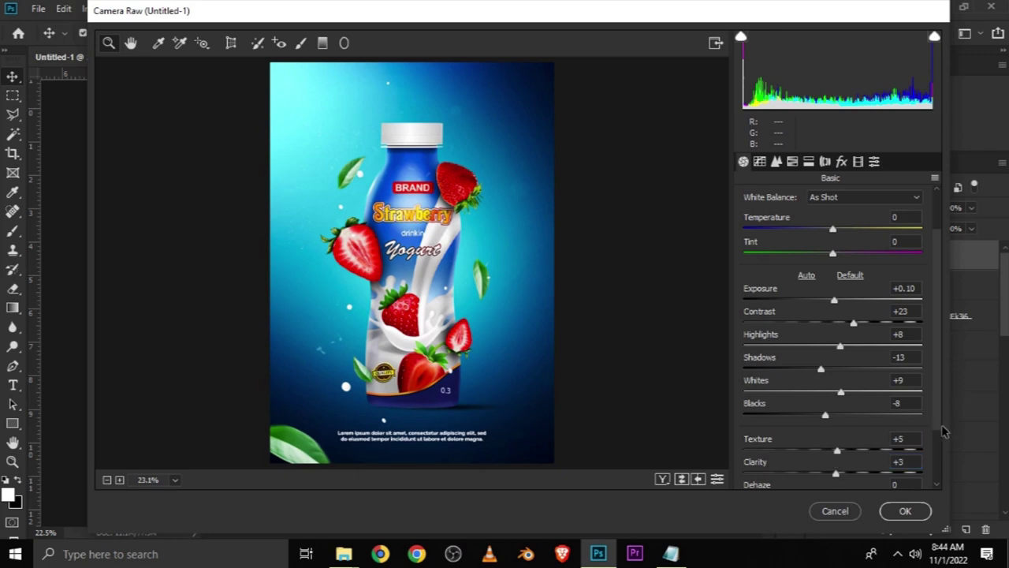
Step: Double-check every Camera Raw slider value, then apply the grade with OK
scroll(901, 447, "down", 1)
left_click(902, 449)
left_click(894, 426)
left_click(896, 390)
left_click(906, 367)
left_click(899, 345)
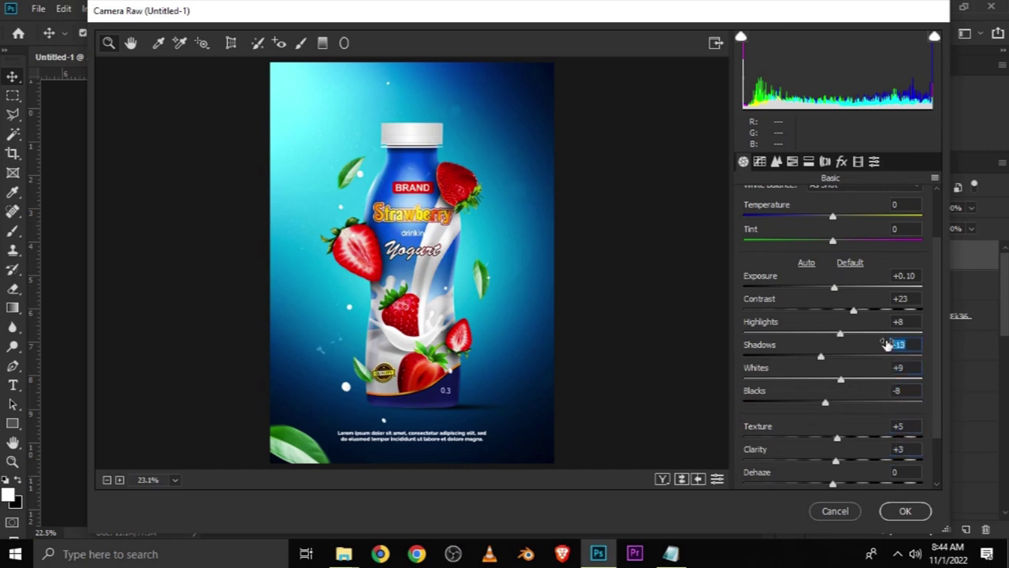
left_click(893, 321)
left_click(896, 299)
left_click(914, 275)
left_click(903, 513)
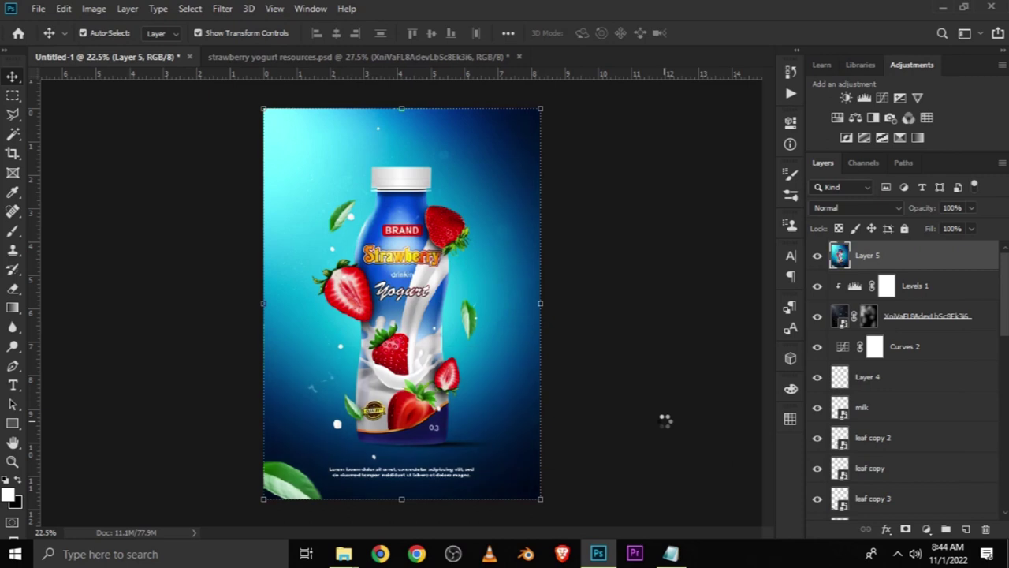
left_click(819, 256)
left_click(819, 256)
left_click(818, 256)
left_click(818, 256)
left_click(696, 328)
scroll(694, 339, "down", 2)
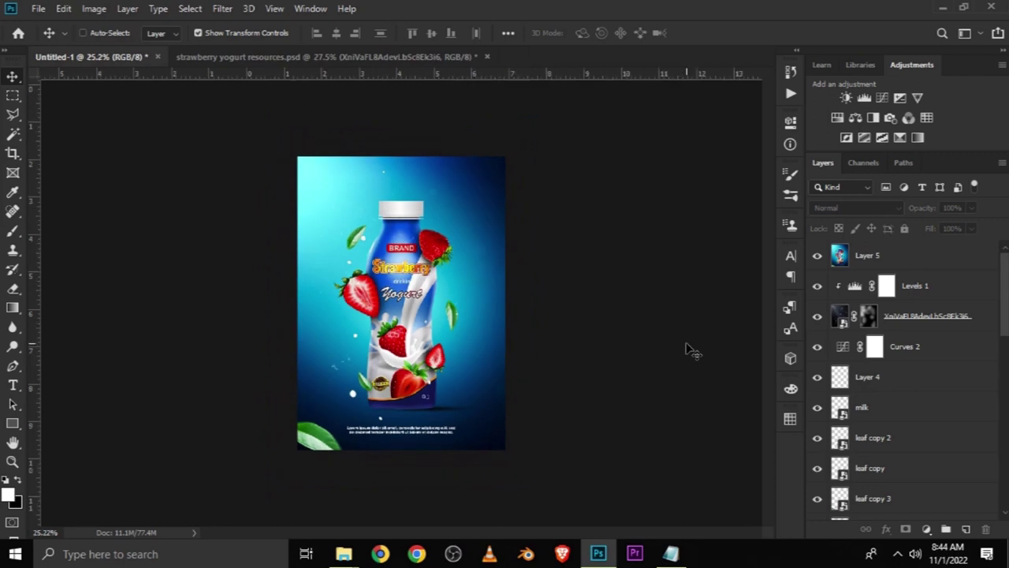
scroll(691, 351, "up", 2)
scroll(686, 331, "up", 1)
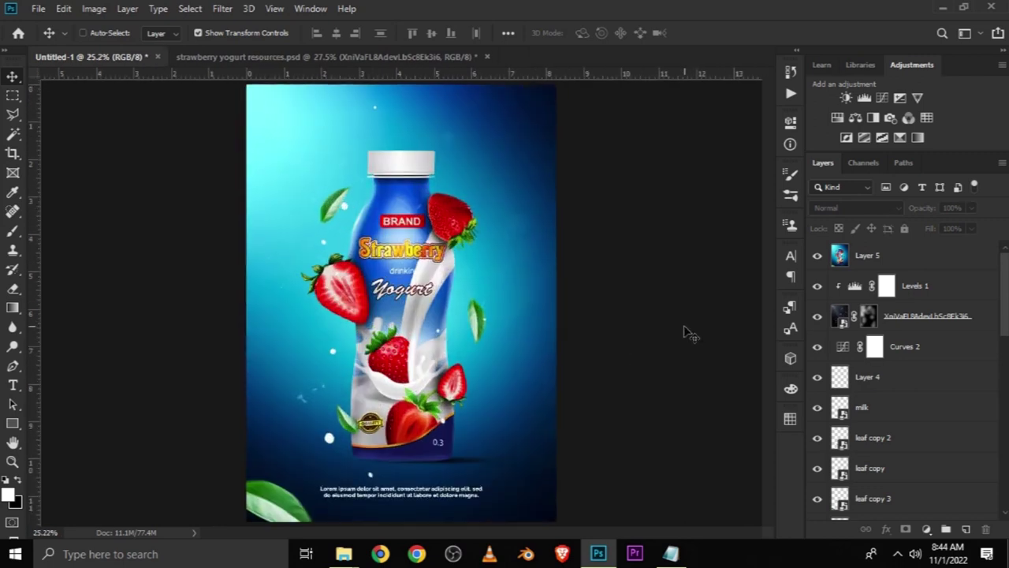
scroll(686, 333, "up", 2)
scroll(685, 334, "up", 3)
scroll(686, 333, "down", 5)
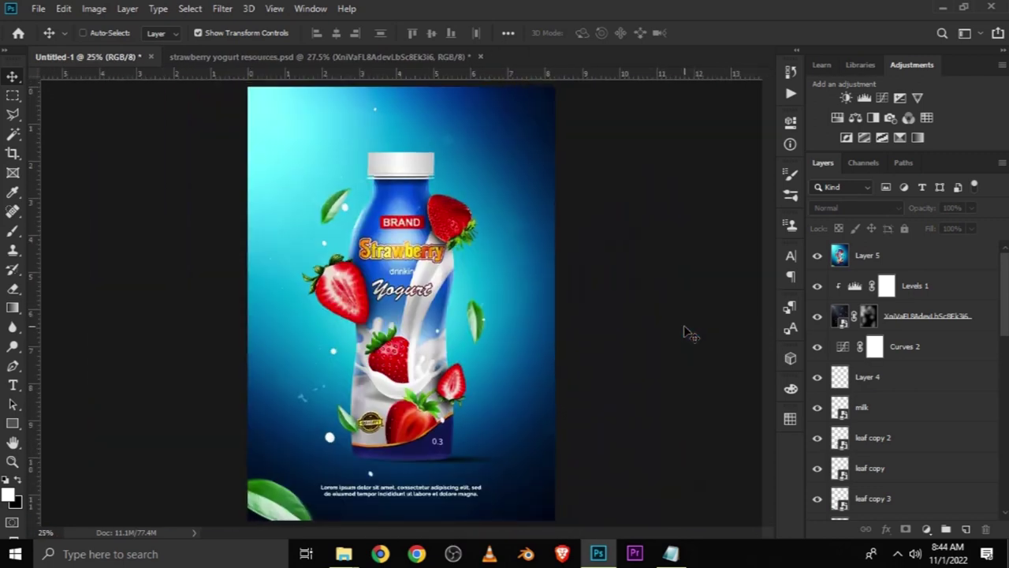
scroll(685, 334, "down", 3)
scroll(685, 334, "up", 3)
scroll(686, 333, "down", 1)
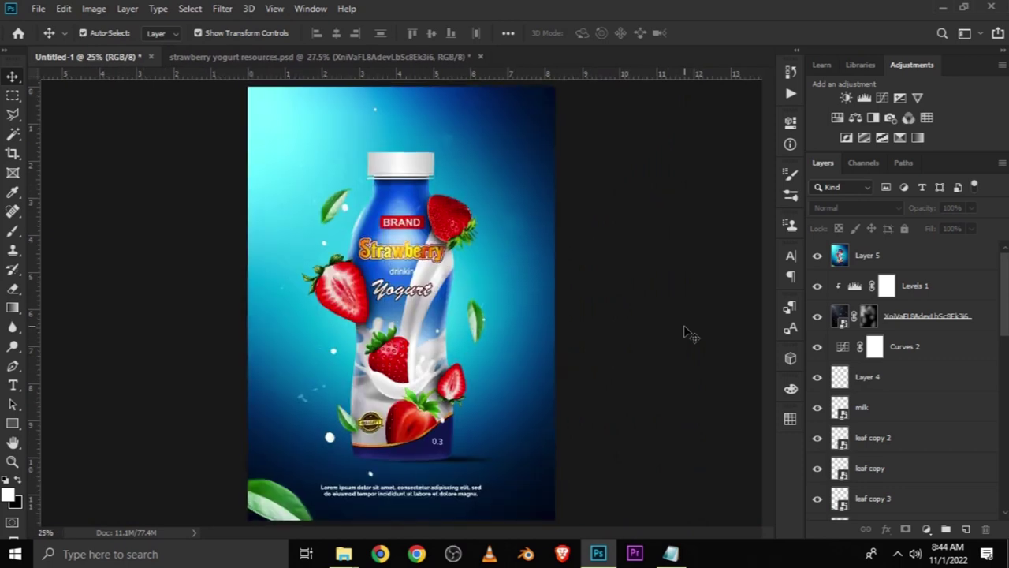